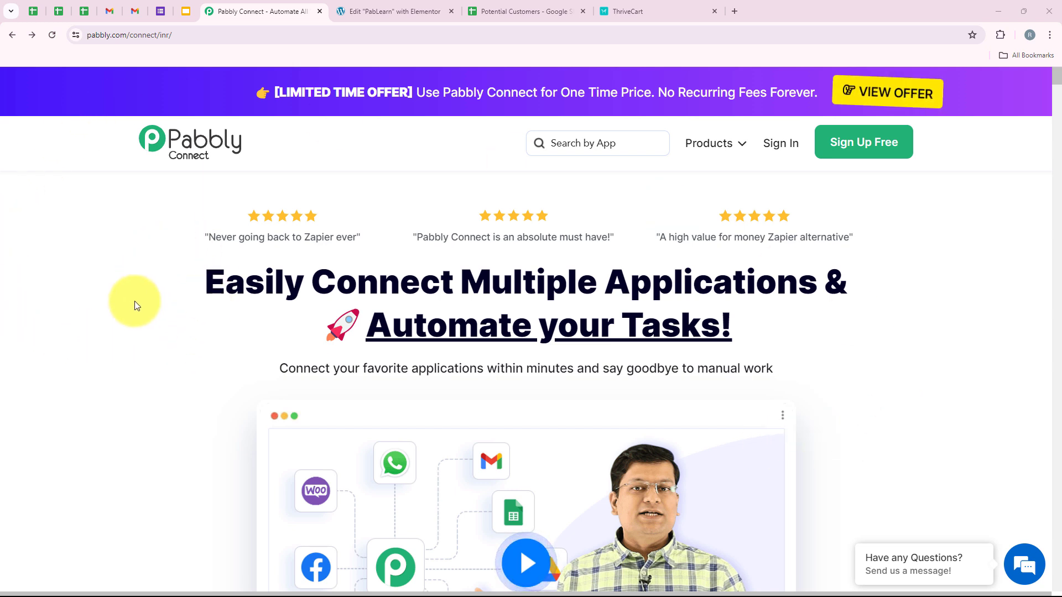
# - Look over the ThriveCart courses dashboard and the Potential Customers spreadsheet, and return to the Pabbly Connect homepage
pyautogui.click(237, 34)
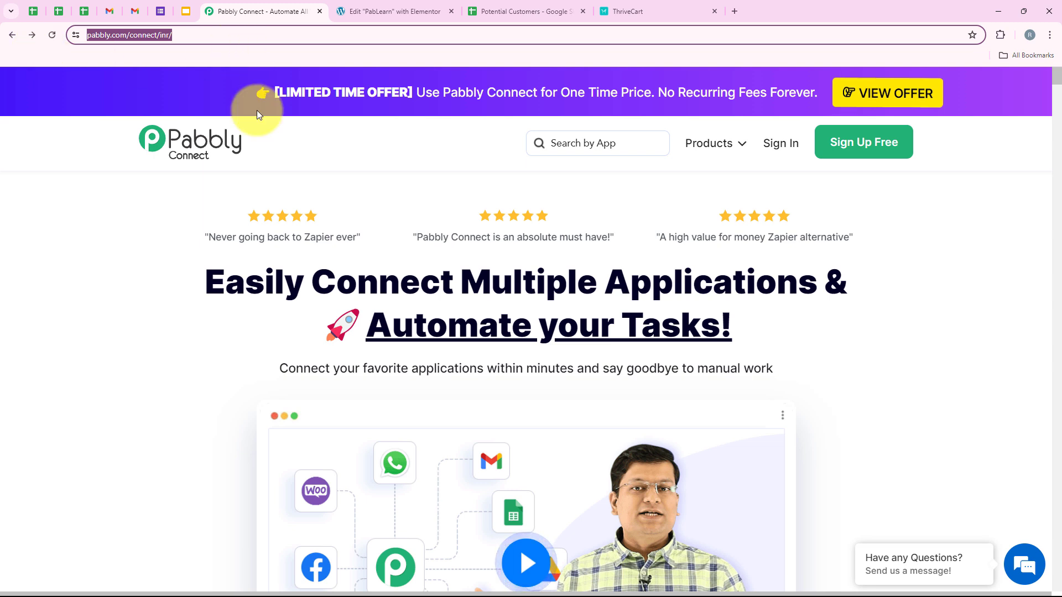
pyautogui.click(172, 369)
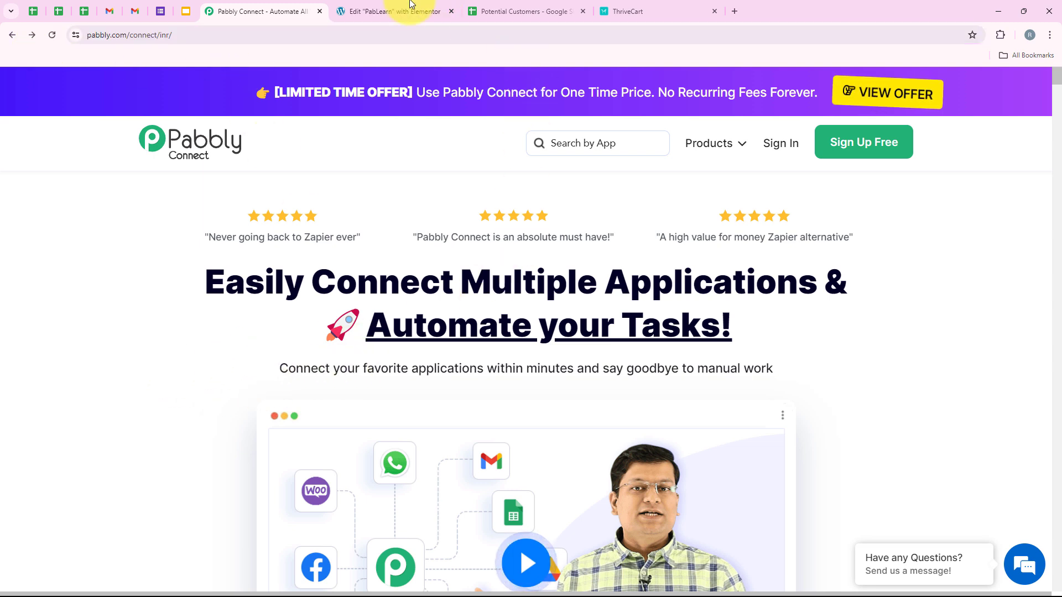
pyautogui.click(612, 11)
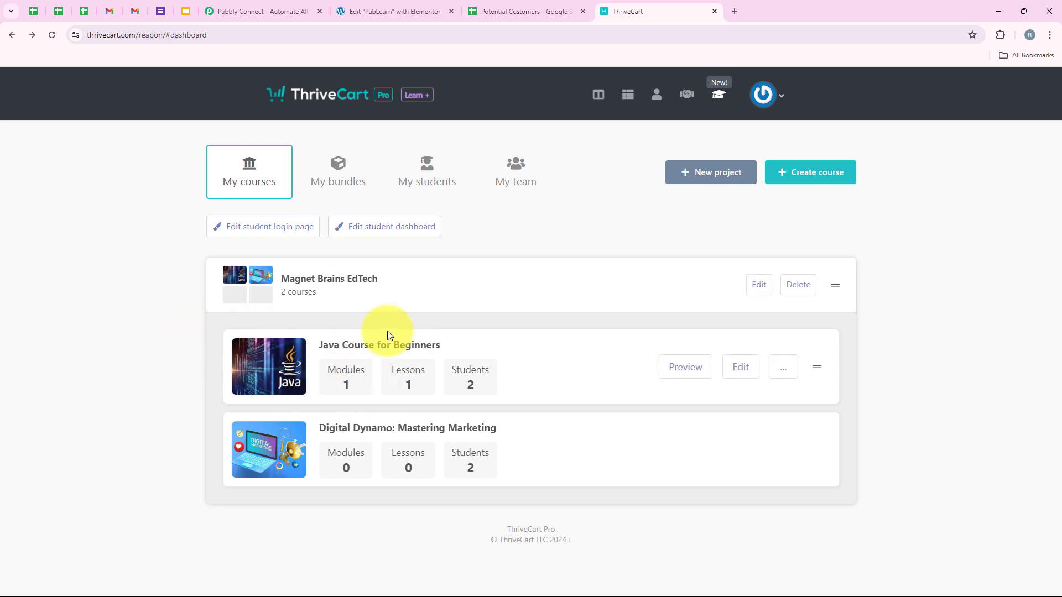
pyautogui.click(503, 11)
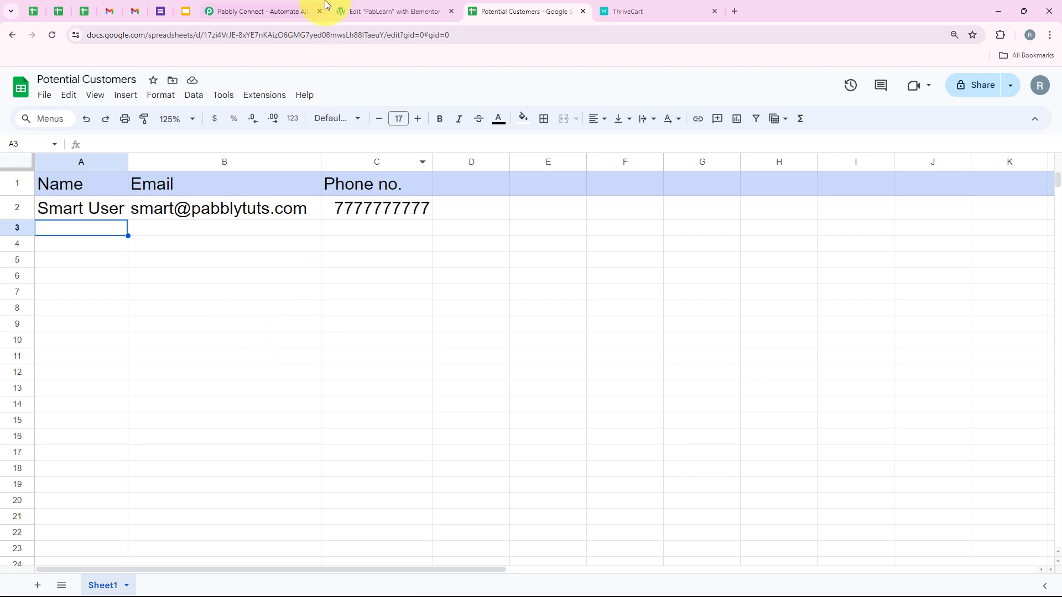
pyautogui.click(295, 6)
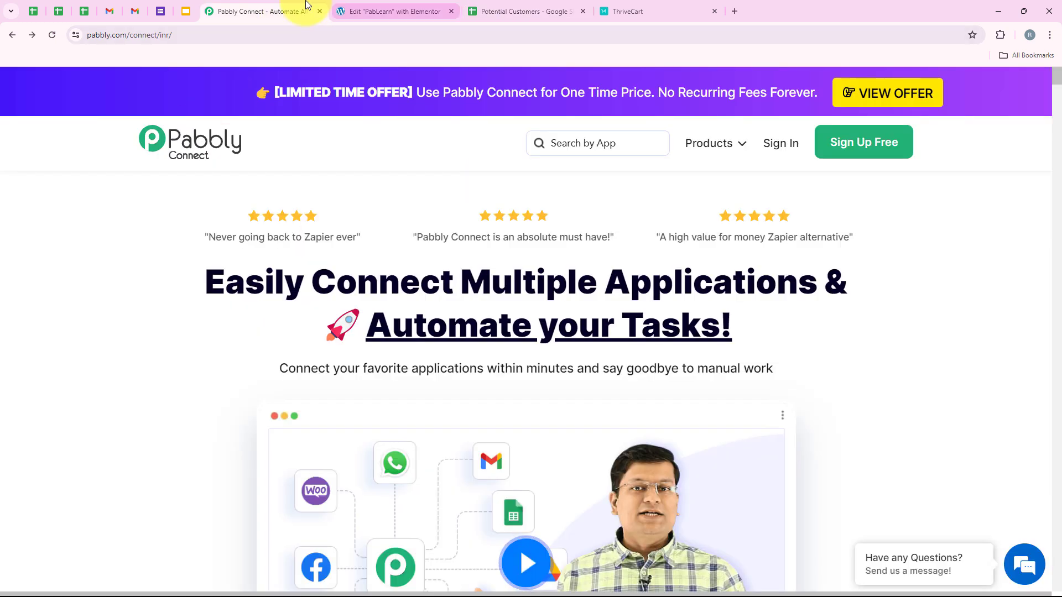
# - Sign in to Pabbly and access Pabbly Connect from the list of all Pabbly apps
pyautogui.click(142, 36)
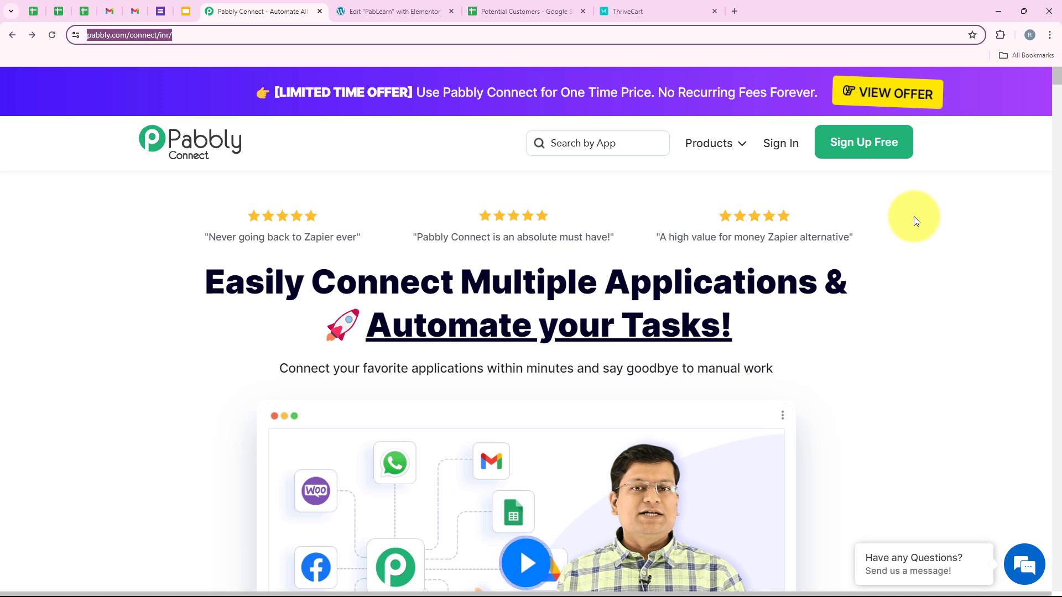
pyautogui.click(775, 160)
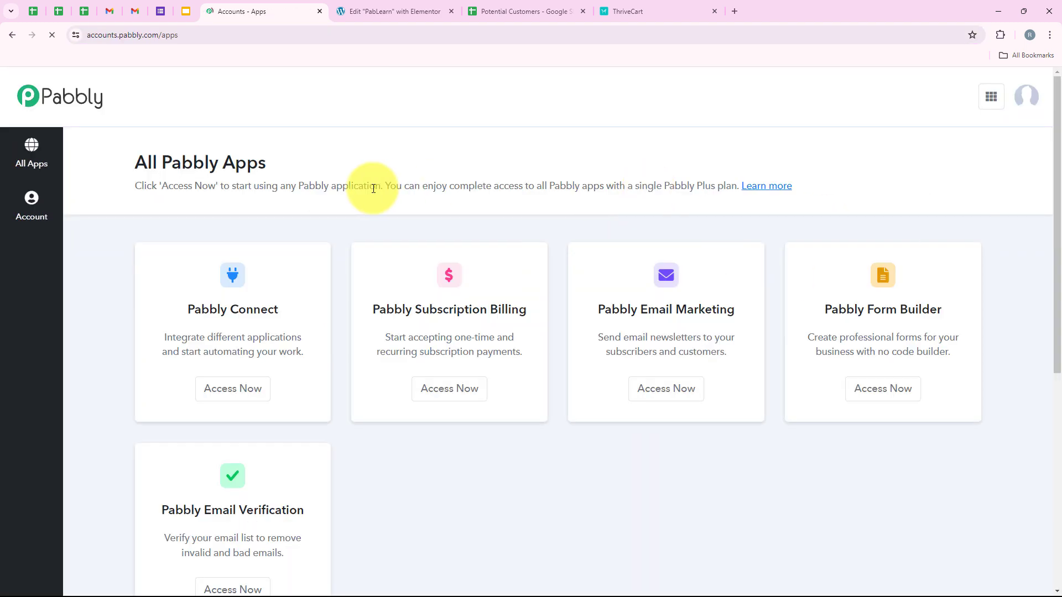
pyautogui.moveTo(147, 162); pyautogui.dragTo(280, 156)
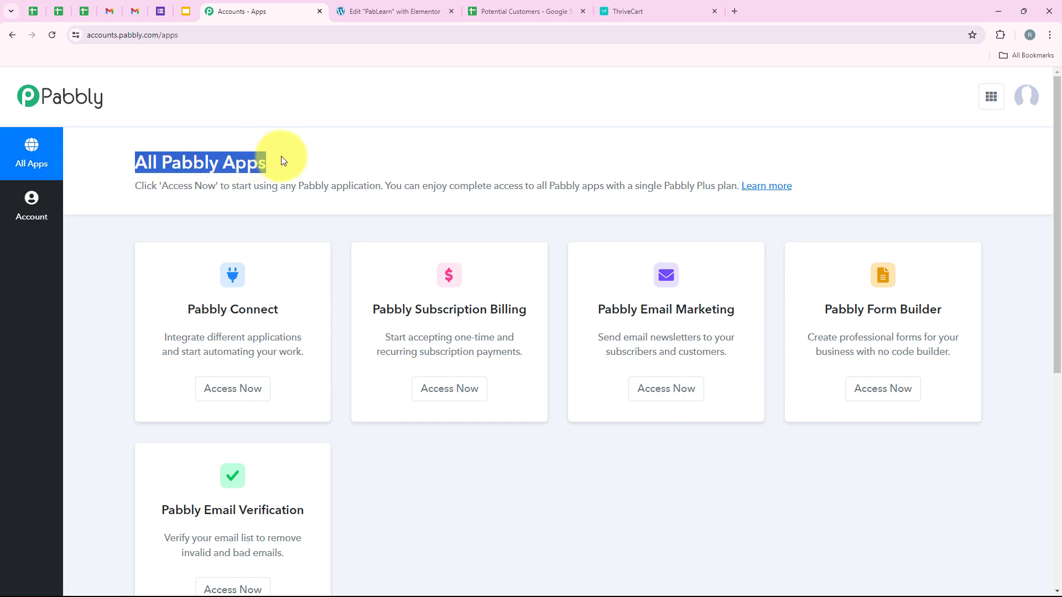
pyautogui.scroll(-3, 336, 381)
pyautogui.scroll(3, 355, 384)
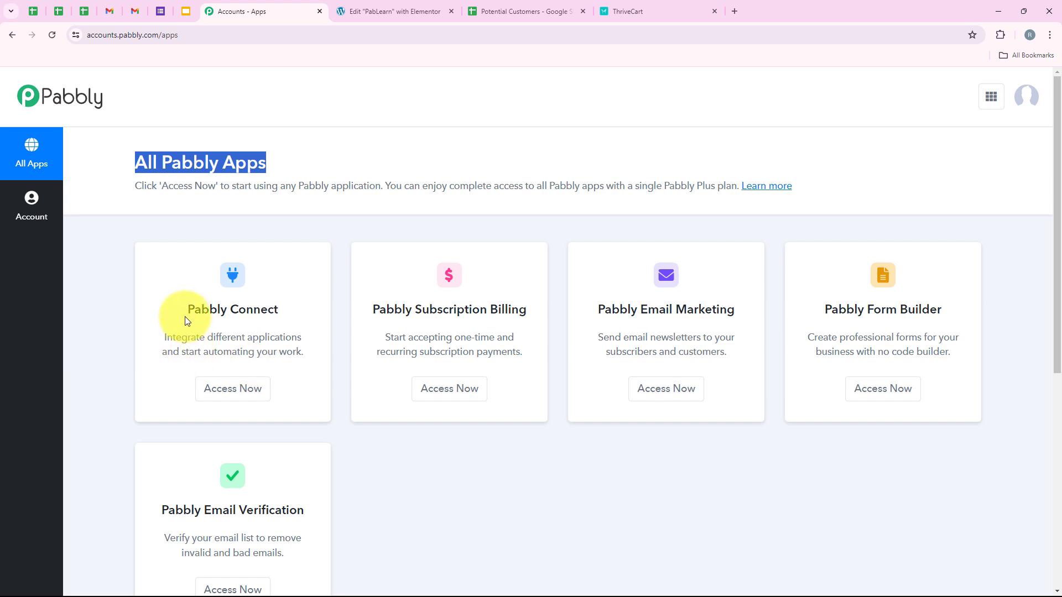
pyautogui.moveTo(187, 309); pyautogui.dragTo(284, 309)
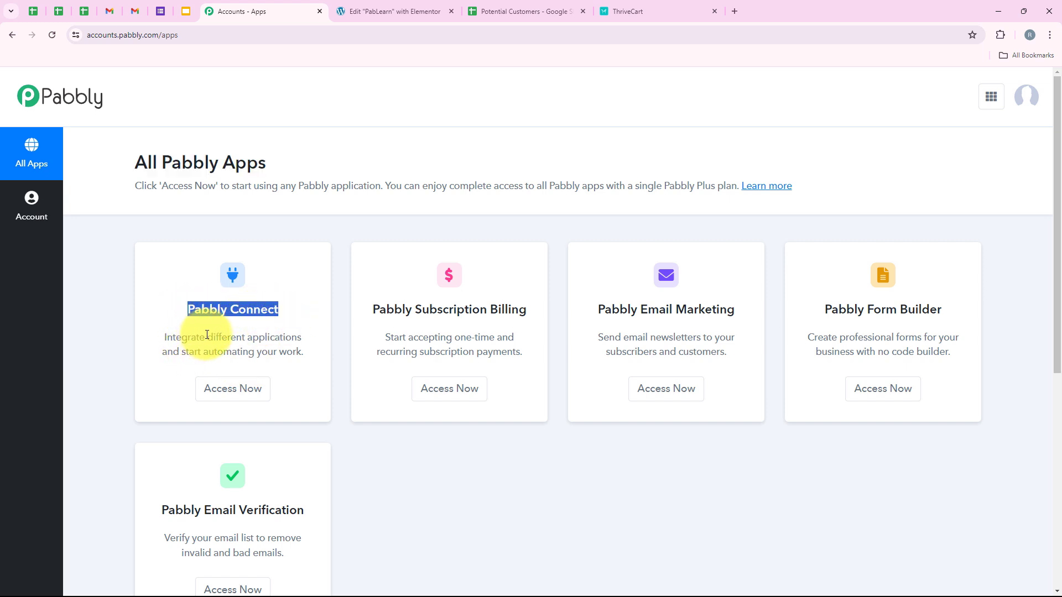
pyautogui.moveTo(207, 335); pyautogui.dragTo(300, 338)
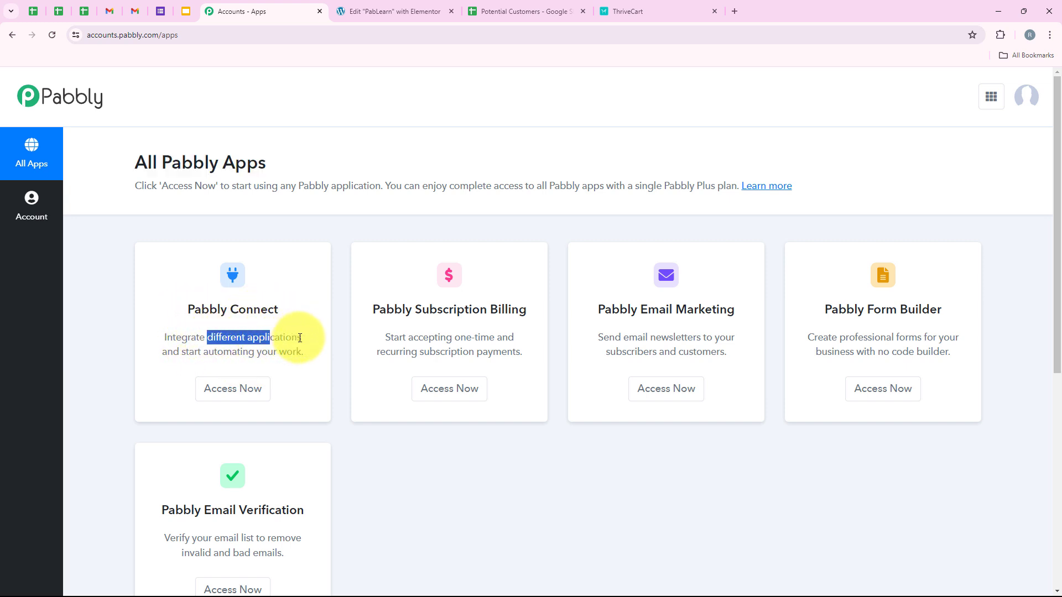
pyautogui.click(252, 386)
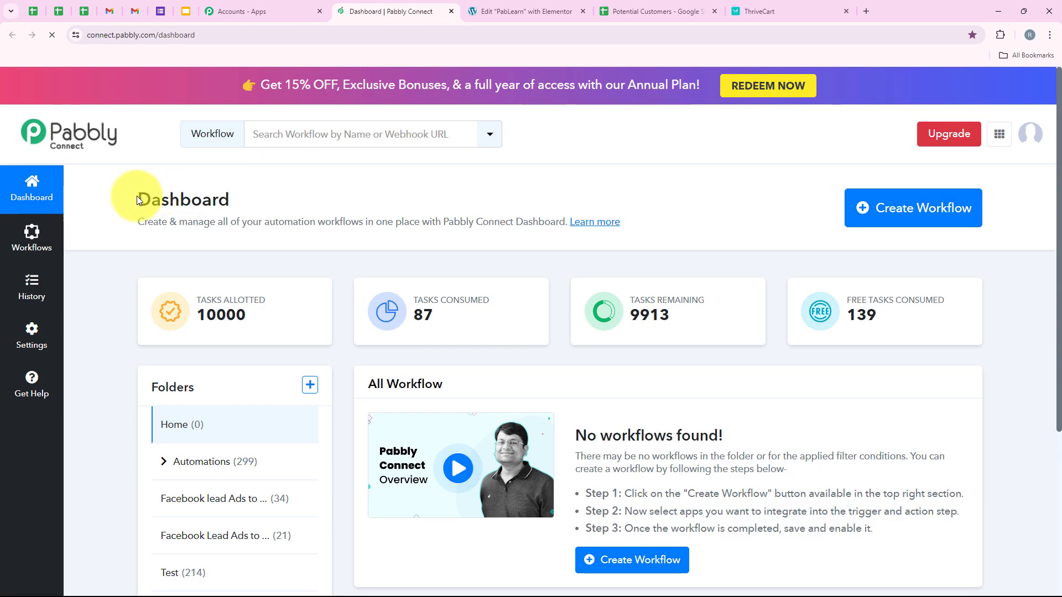
# - Start a new workflow from the dashboard and choose Automations as its folder
pyautogui.moveTo(139, 200); pyautogui.dragTo(248, 201)
pyautogui.click(247, 198)
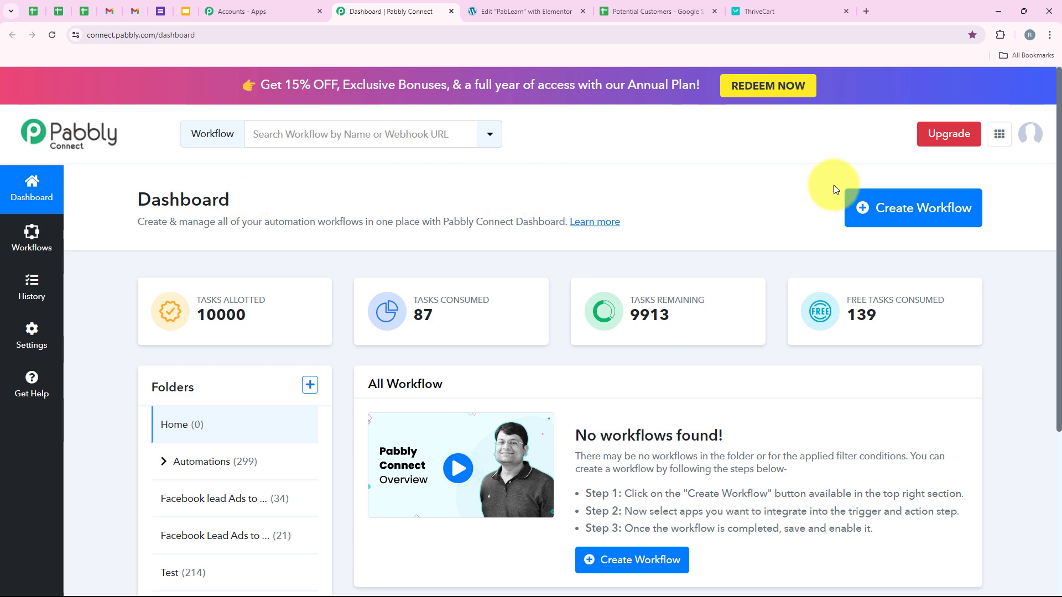
pyautogui.click(966, 214)
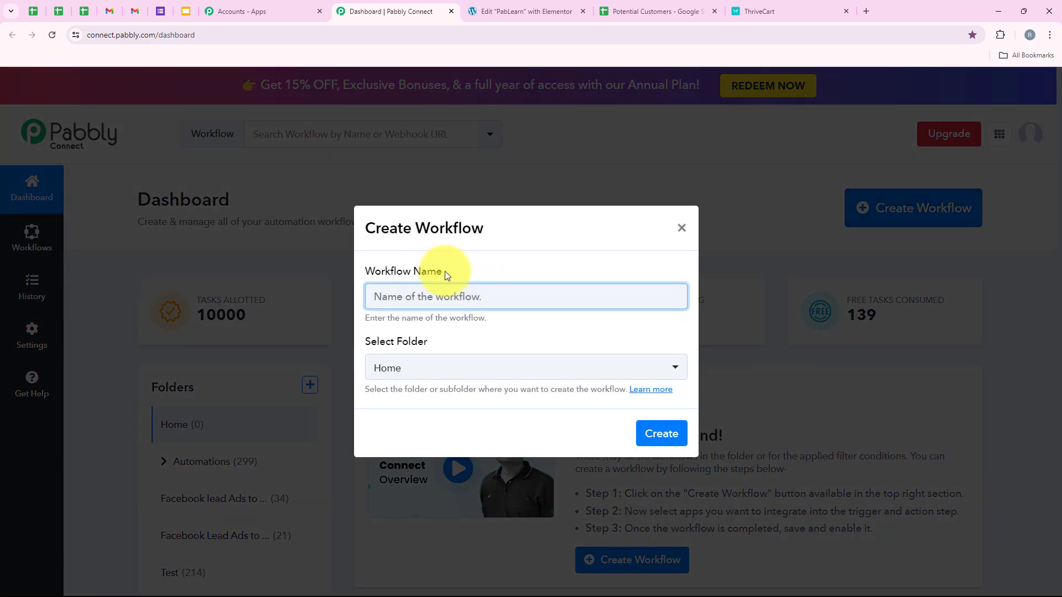
pyautogui.moveTo(445, 271); pyautogui.dragTo(366, 274)
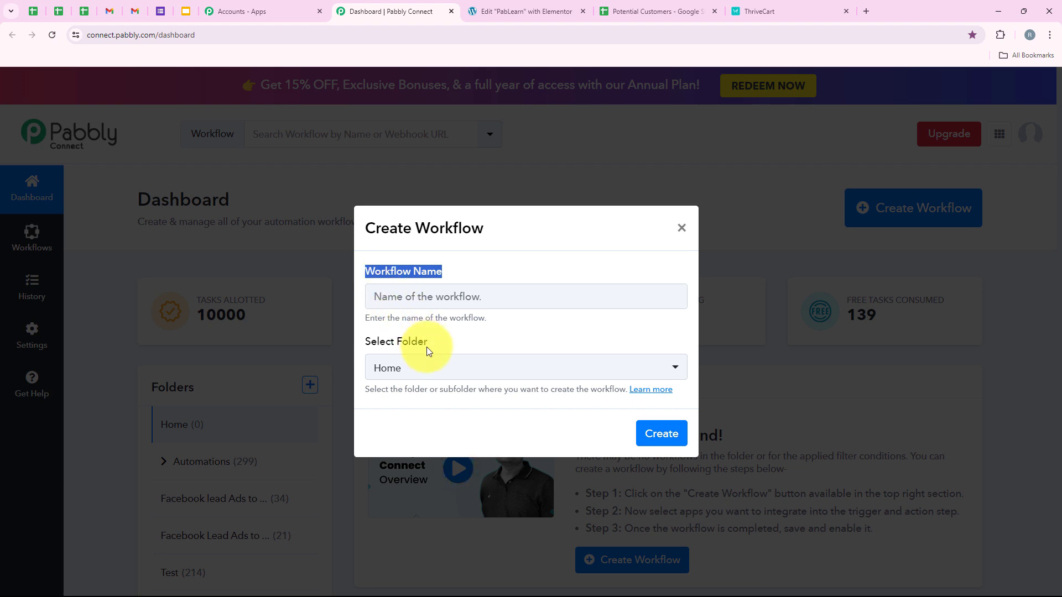
pyautogui.moveTo(426, 347); pyautogui.dragTo(364, 350)
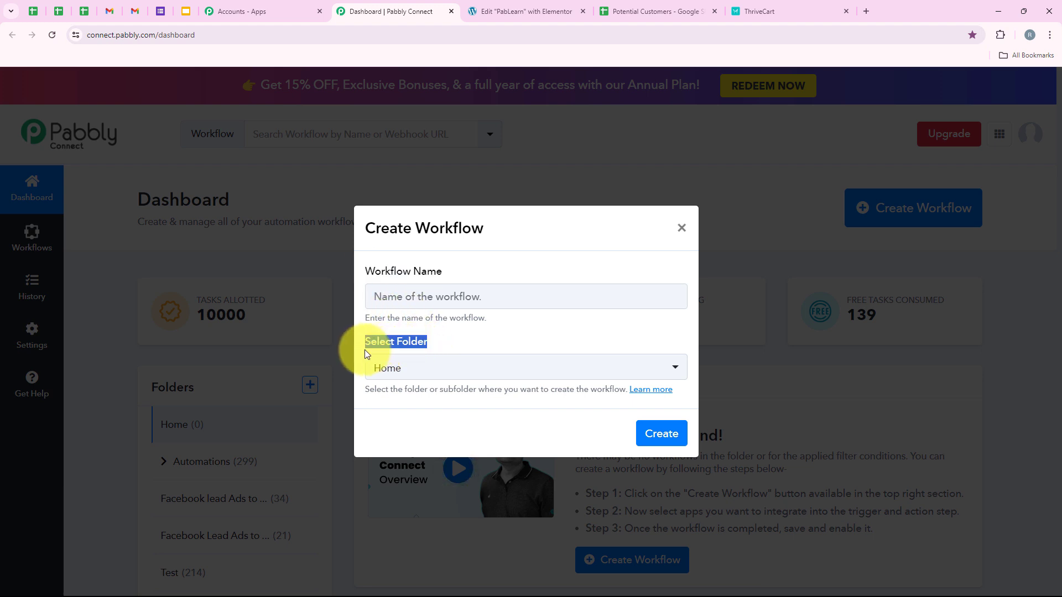
pyautogui.click(454, 347)
pyautogui.click(445, 369)
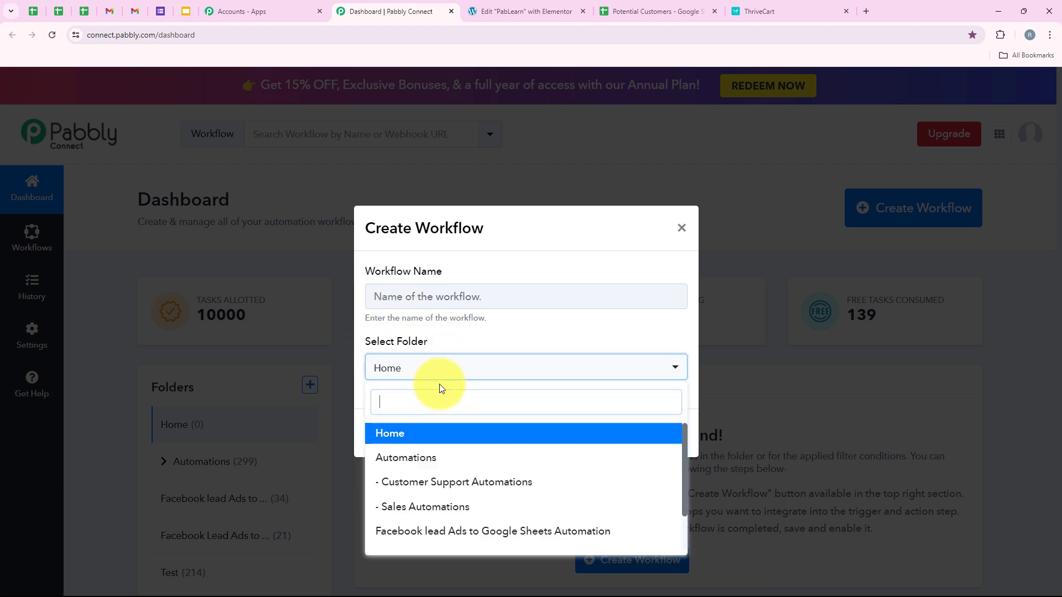
pyautogui.click(514, 469)
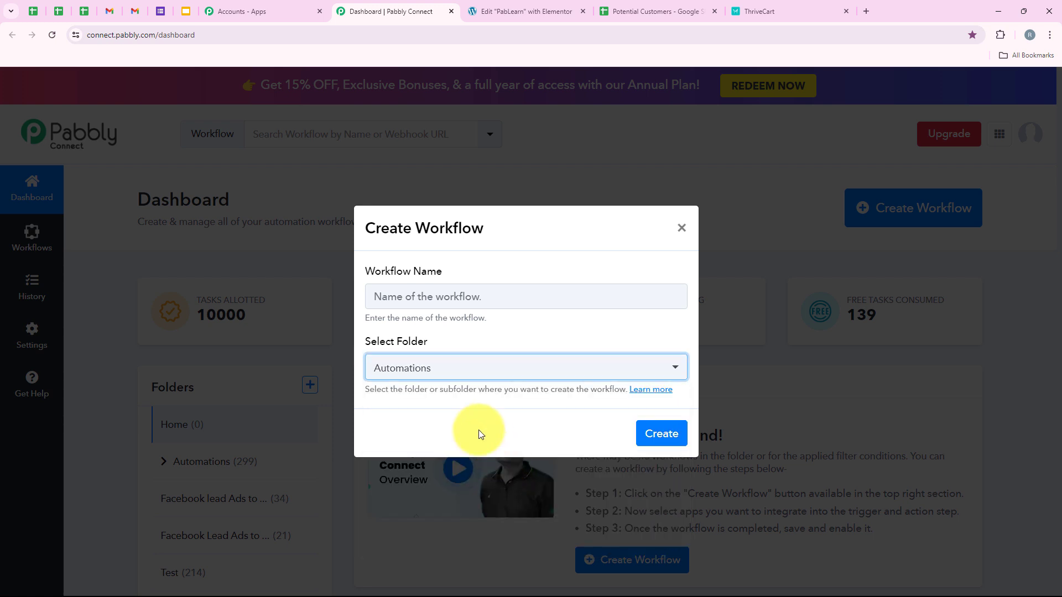
# - Name the workflow "Add Students to ThriveCart Learn+ from Elementor Form Submission" and create it
pyautogui.click(445, 298)
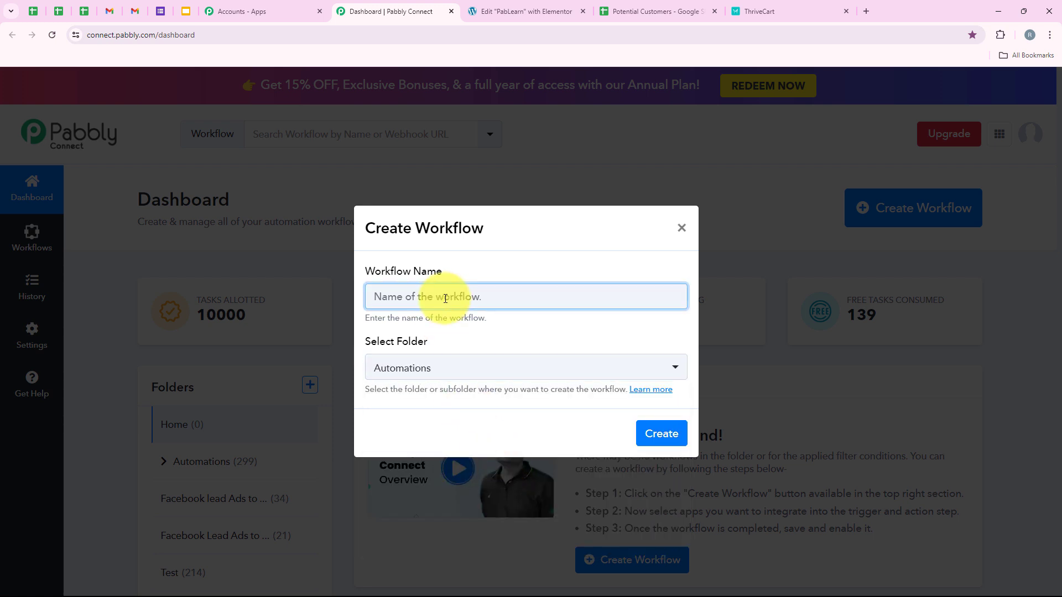
pyautogui.hotkey('ctrl', 'v')
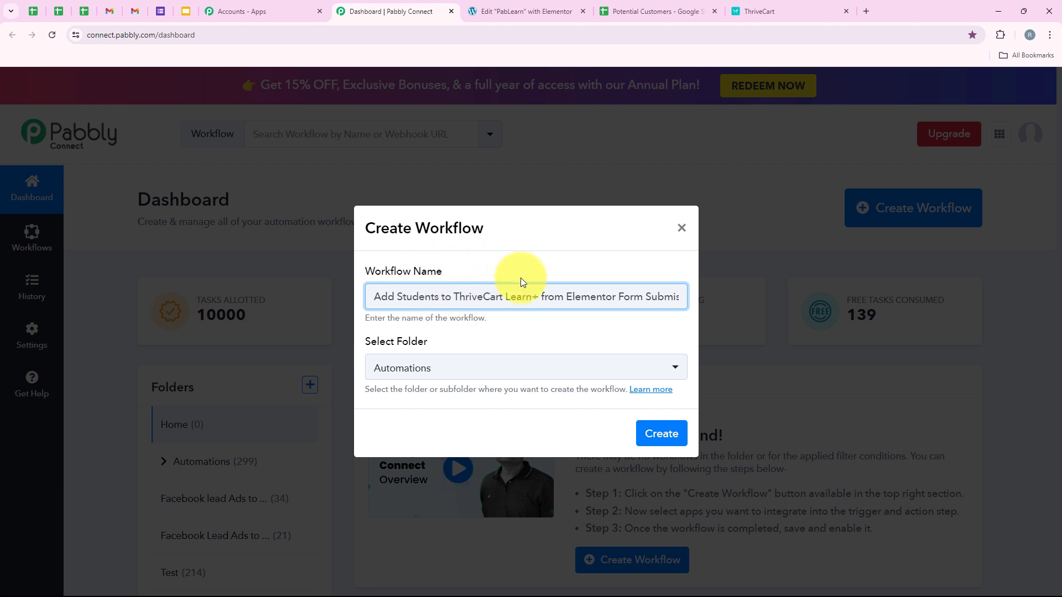
pyautogui.moveTo(624, 297); pyautogui.dragTo(675, 391)
pyautogui.click(661, 434)
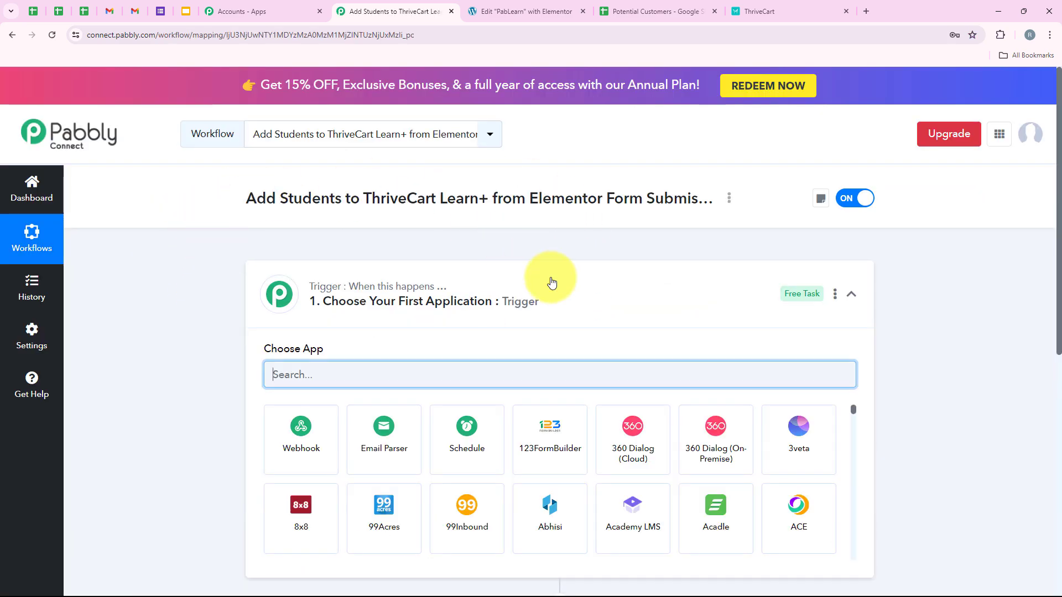
# - Collapse the trigger step and read the explanations of the workflow's trigger and action steps
pyautogui.click(570, 298)
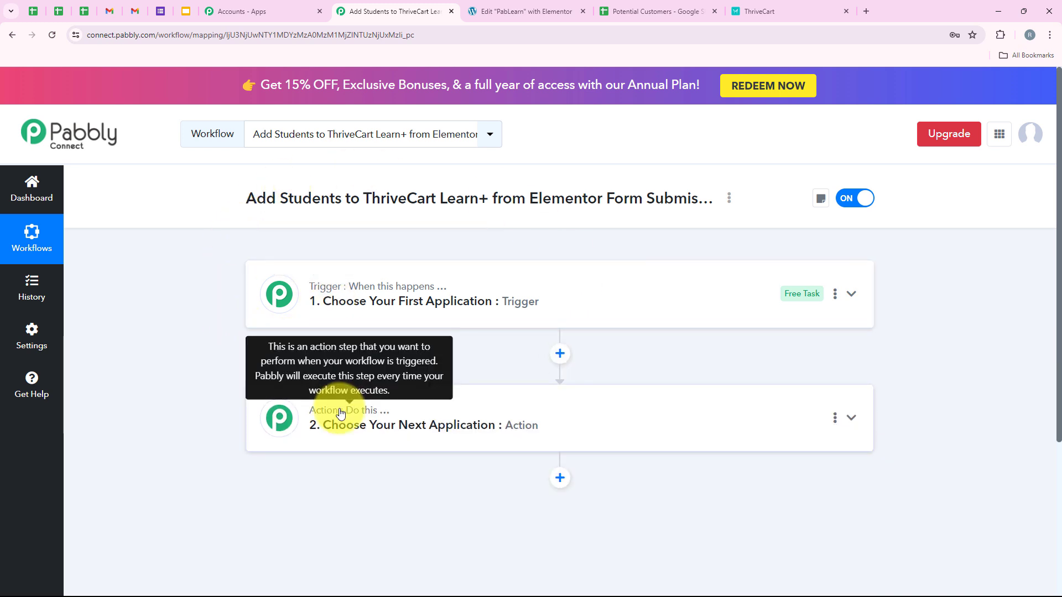
pyautogui.moveTo(351, 306)
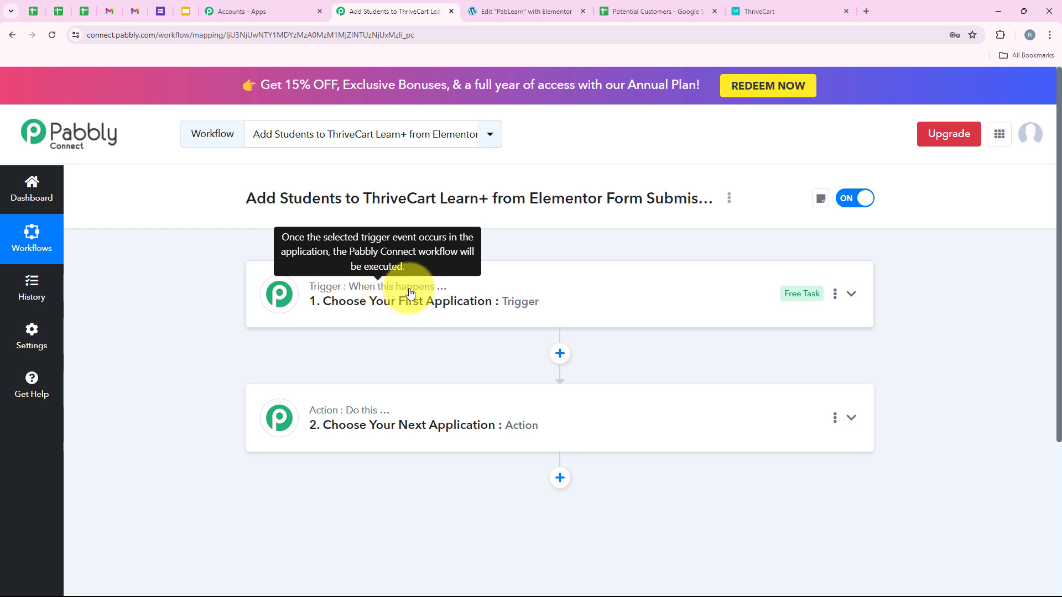
pyautogui.moveTo(351, 413)
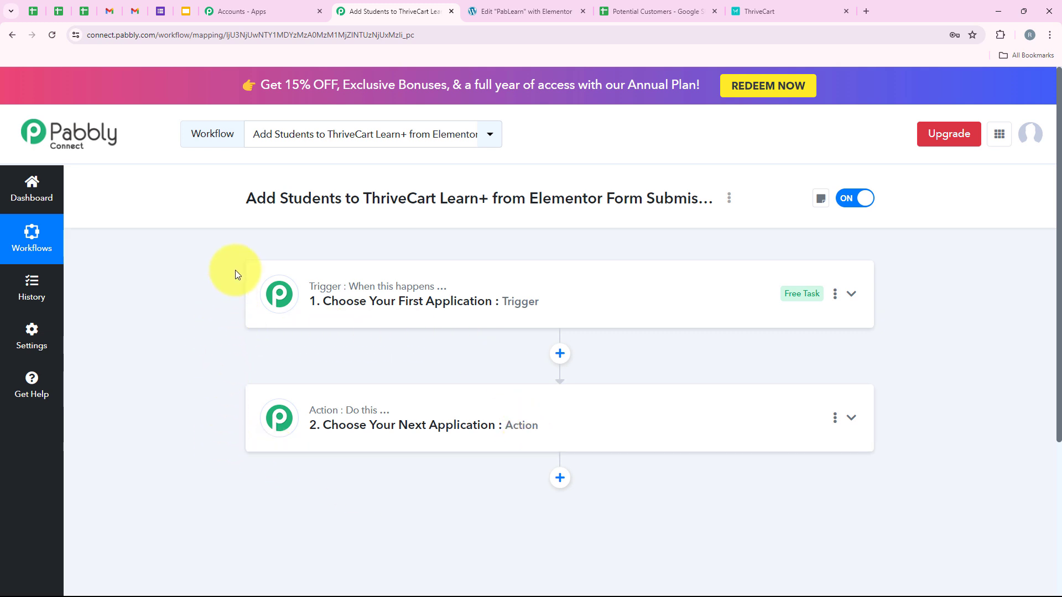
# - Set the workflow's trigger application to Elementor with New Form Submission as the trigger event
pyautogui.click(340, 303)
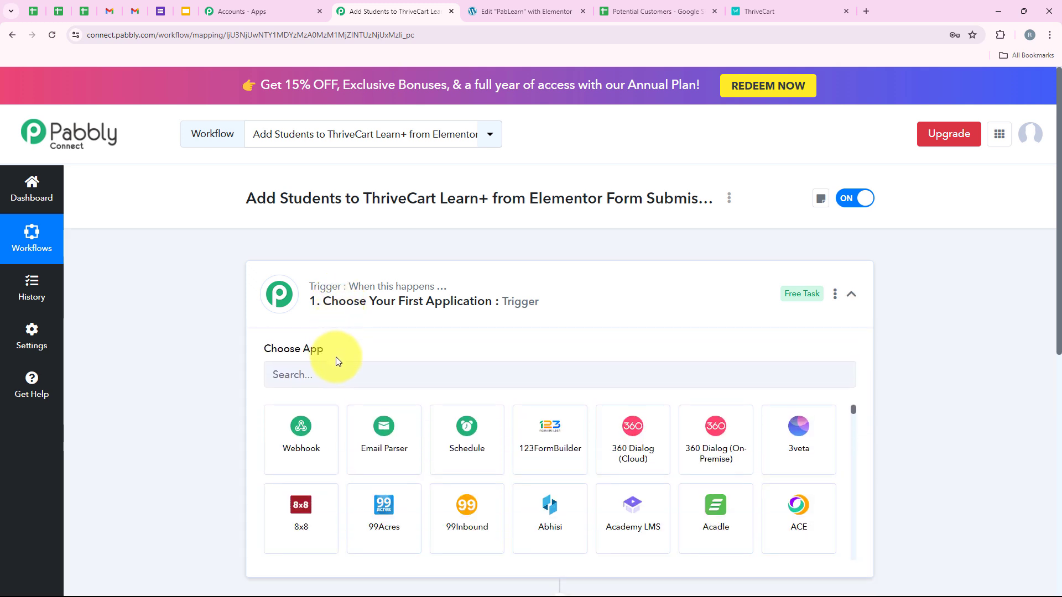
pyautogui.click(330, 375)
pyautogui.write('E')
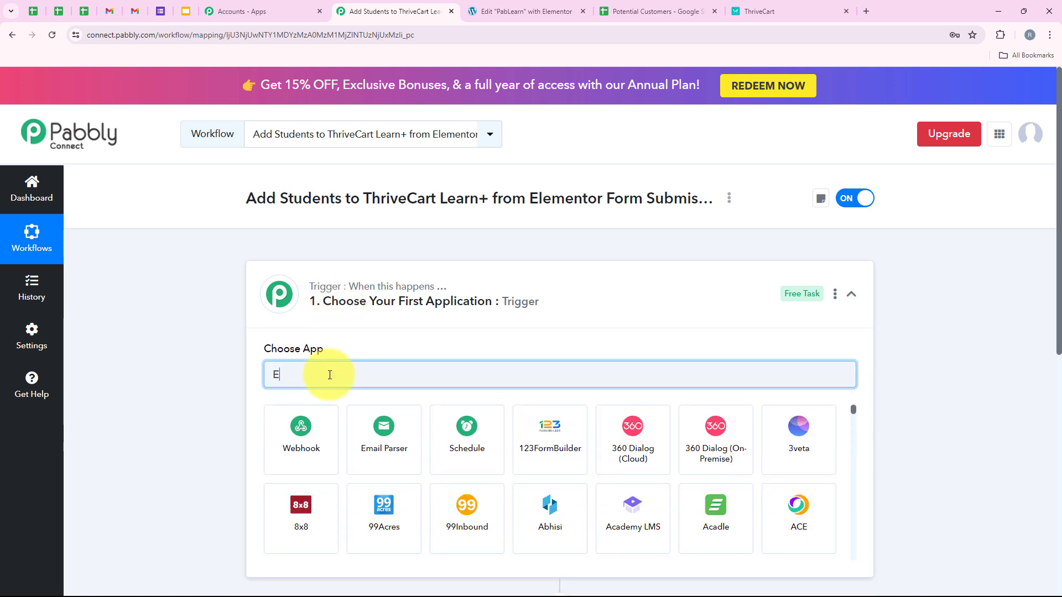
pyautogui.write('lementor')
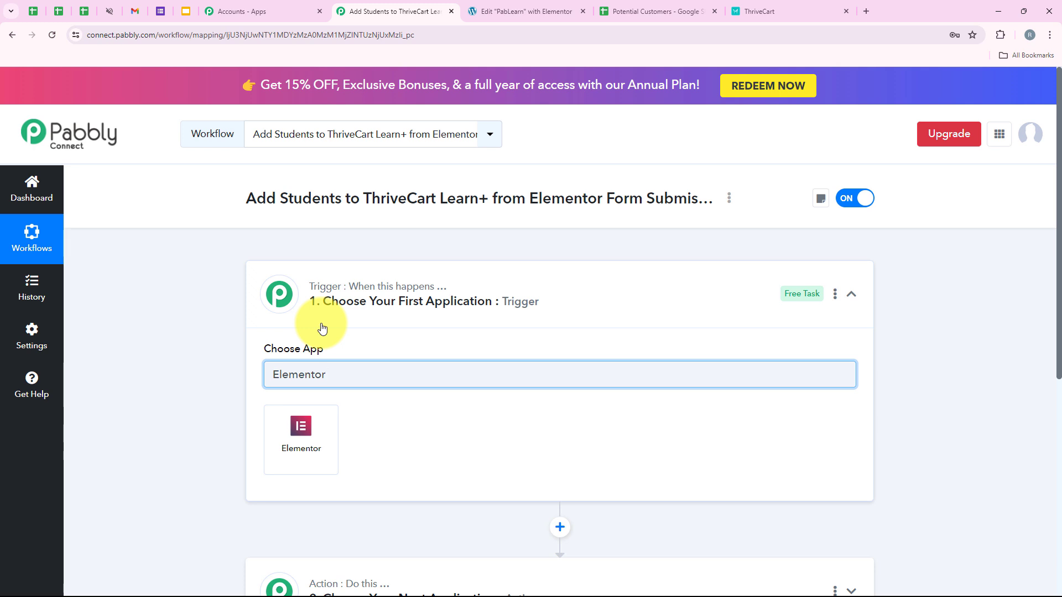
pyautogui.click(306, 432)
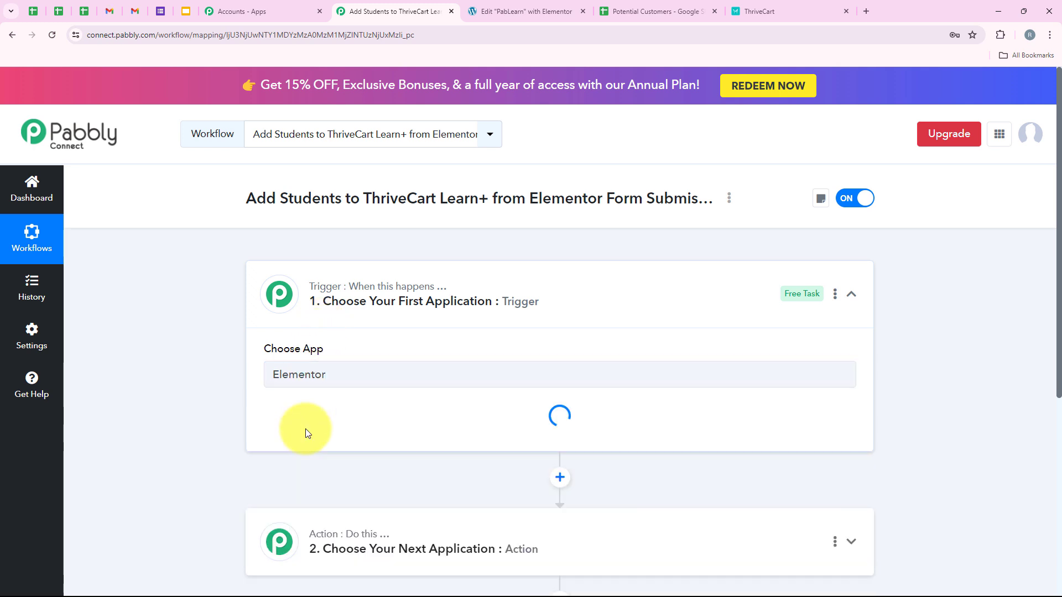
pyautogui.moveTo(271, 409); pyautogui.dragTo(354, 421)
pyautogui.click(342, 431)
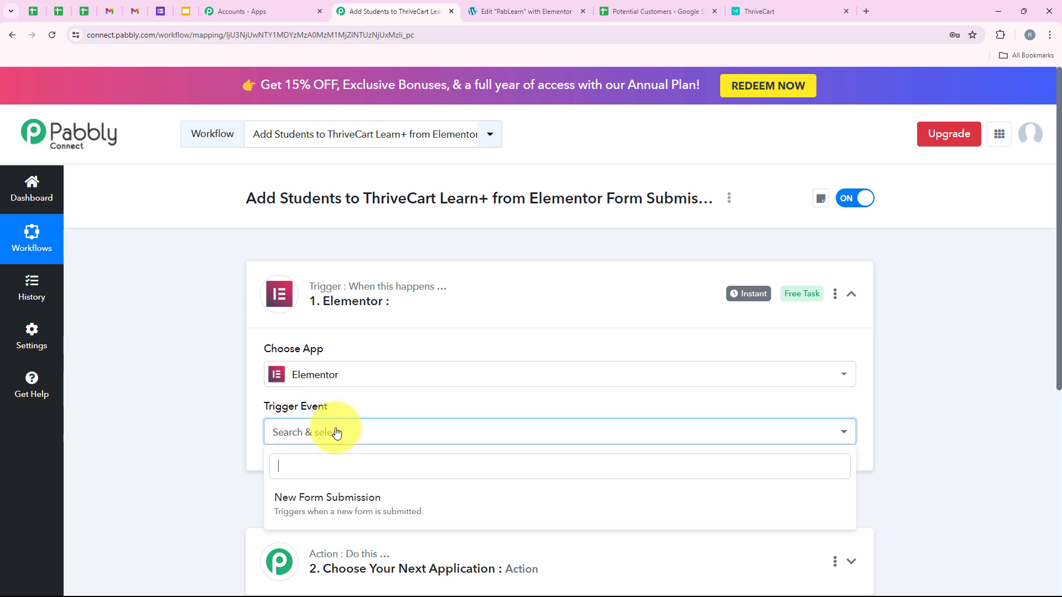
pyautogui.click(320, 502)
# - Copy the webhook URL generated for the Elementor trigger
pyautogui.scroll(-1, 523, 200)
pyautogui.scroll(-4, 523, 200)
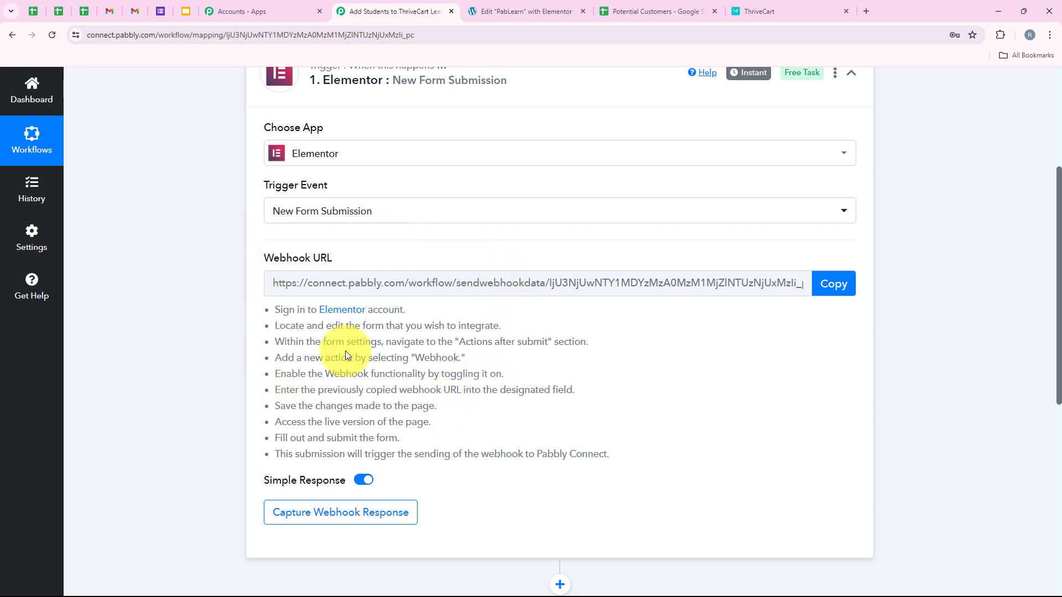
pyautogui.click(832, 284)
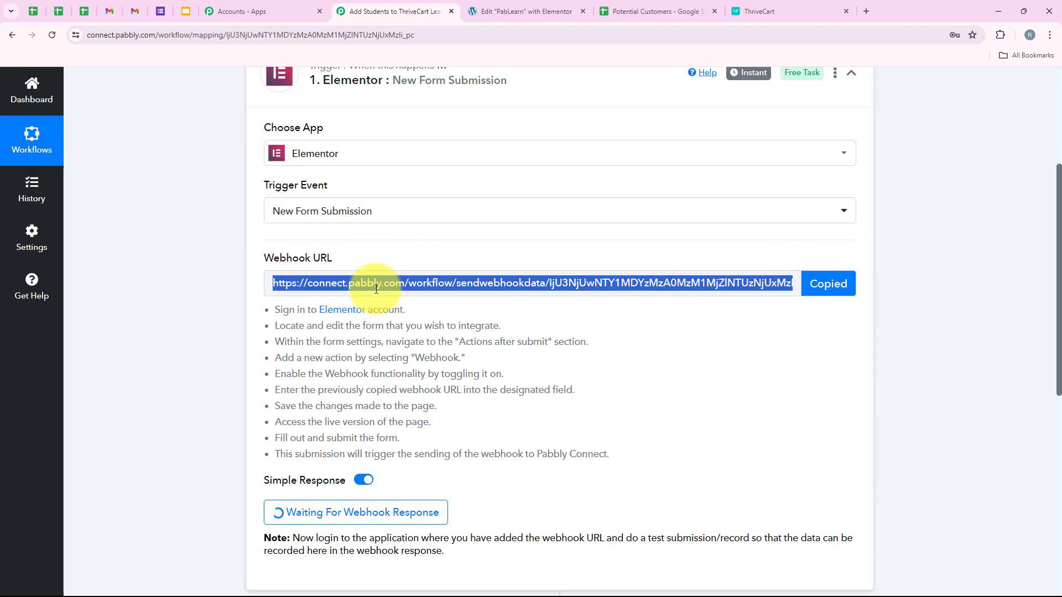
# - Switch to the PabLearn page in the Elementor editor and examine the fields of the Java learning enrollment form
pyautogui.click(500, 11)
pyautogui.scroll(-3, 355, 225)
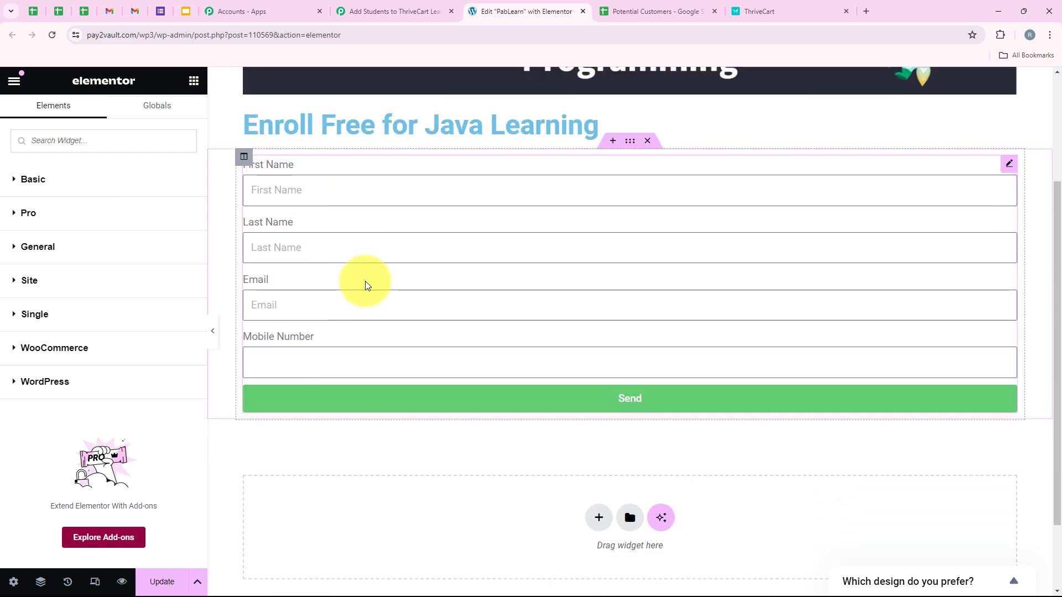
pyautogui.scroll(3, 363, 280)
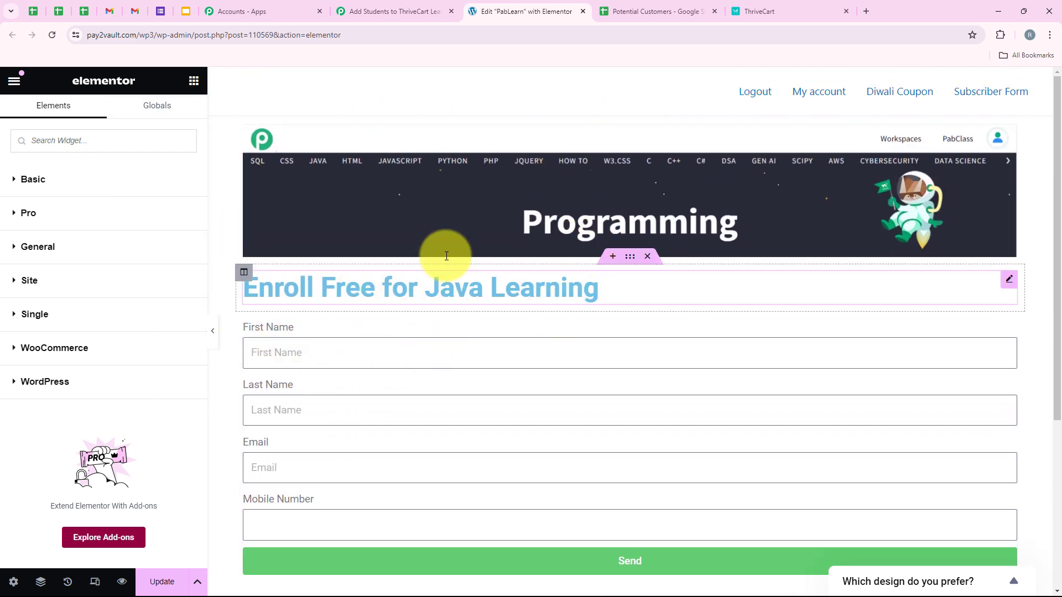
pyautogui.scroll(-2, 354, 287)
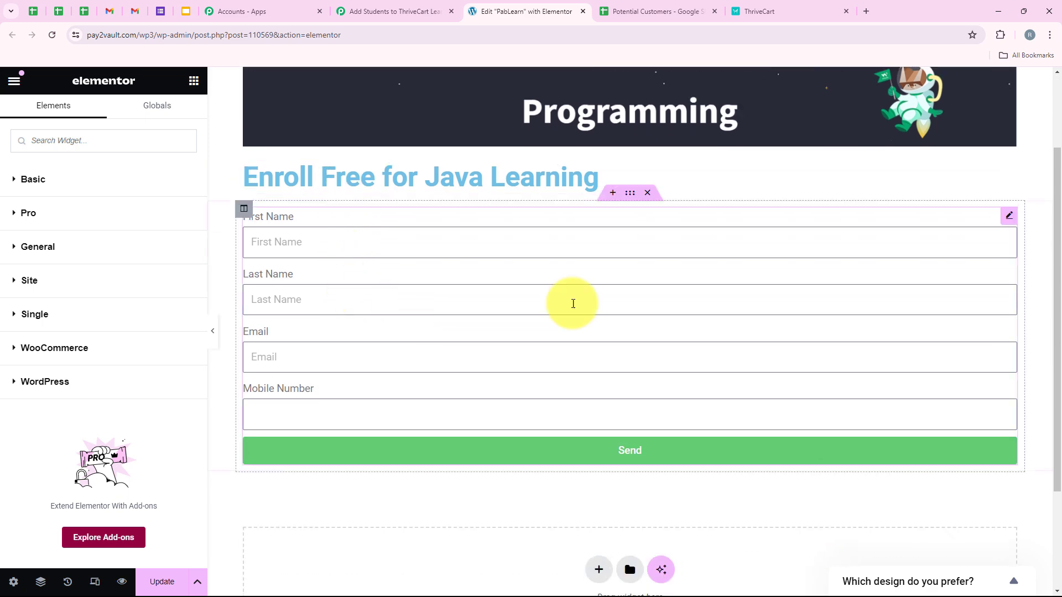
pyautogui.scroll(2, 427, 244)
pyautogui.scroll(-2, 353, 273)
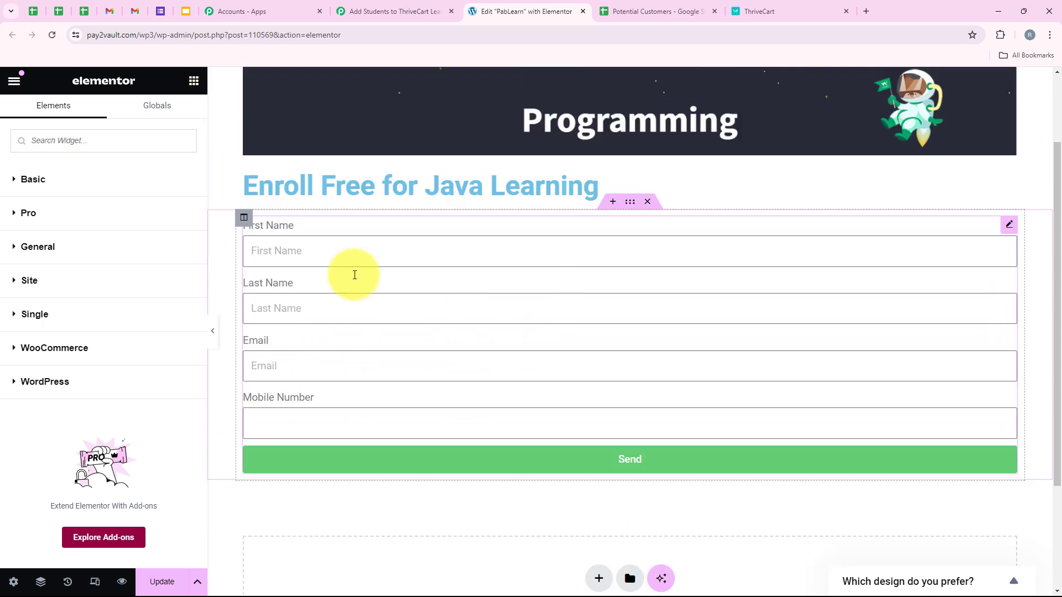
# - Add Webhook to the actions performed after submission of the Java learning enrollment form
pyautogui.scroll(2, 336, 267)
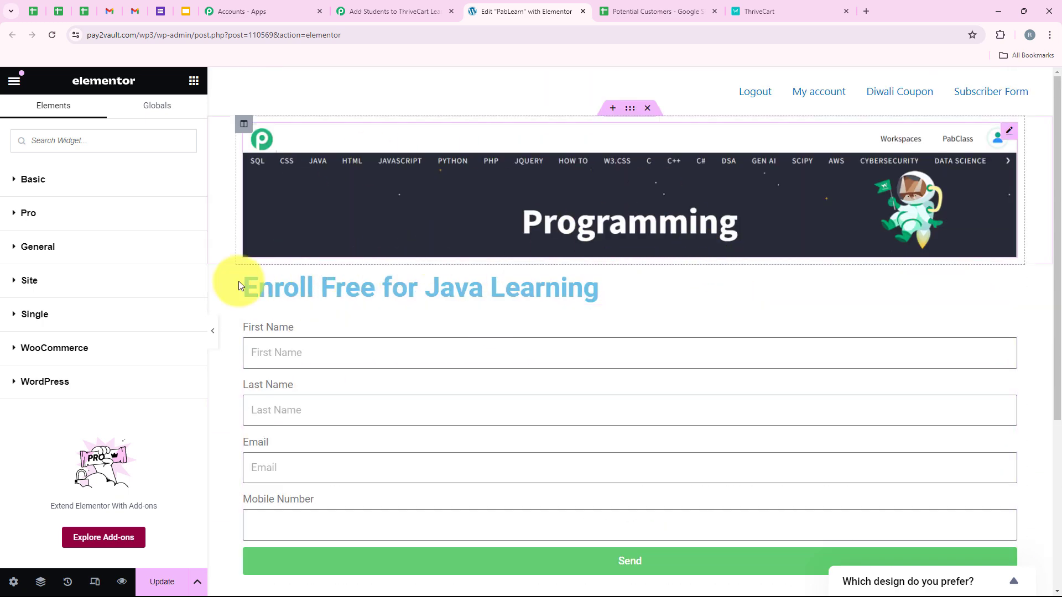
pyautogui.click(363, 372)
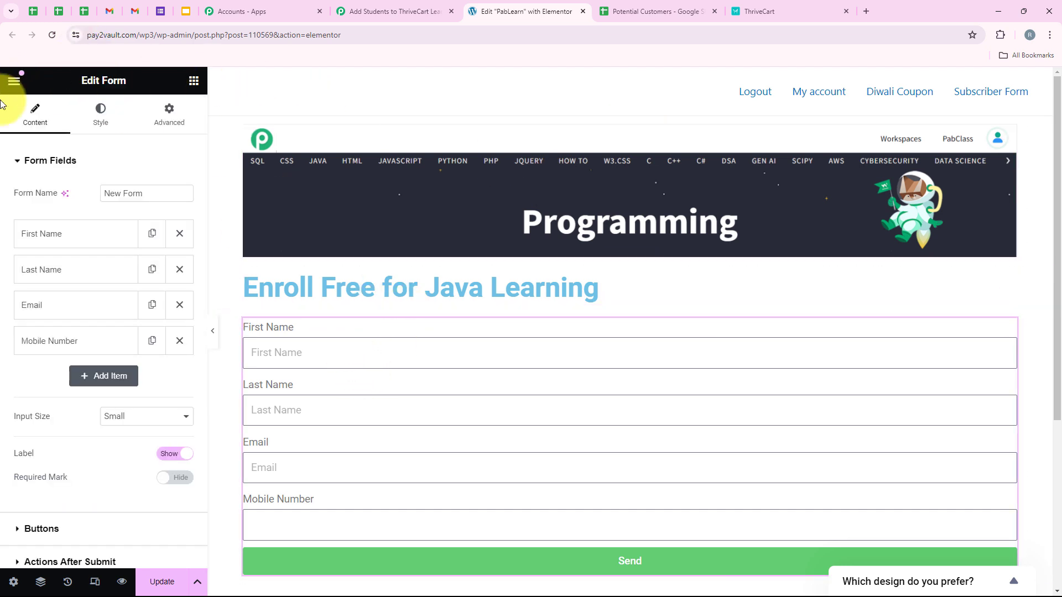
pyautogui.click(38, 166)
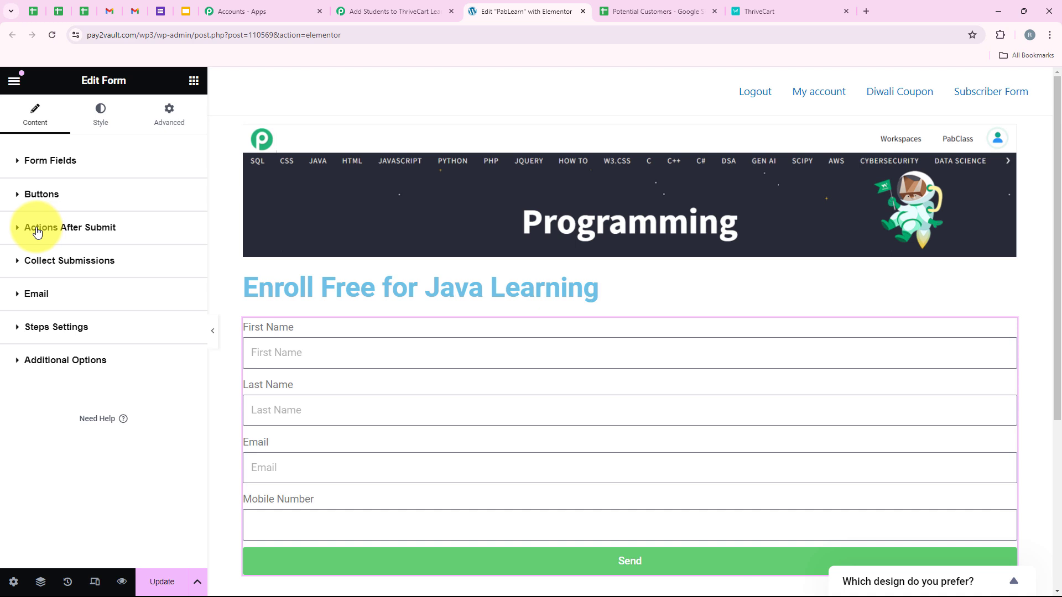
pyautogui.click(99, 229)
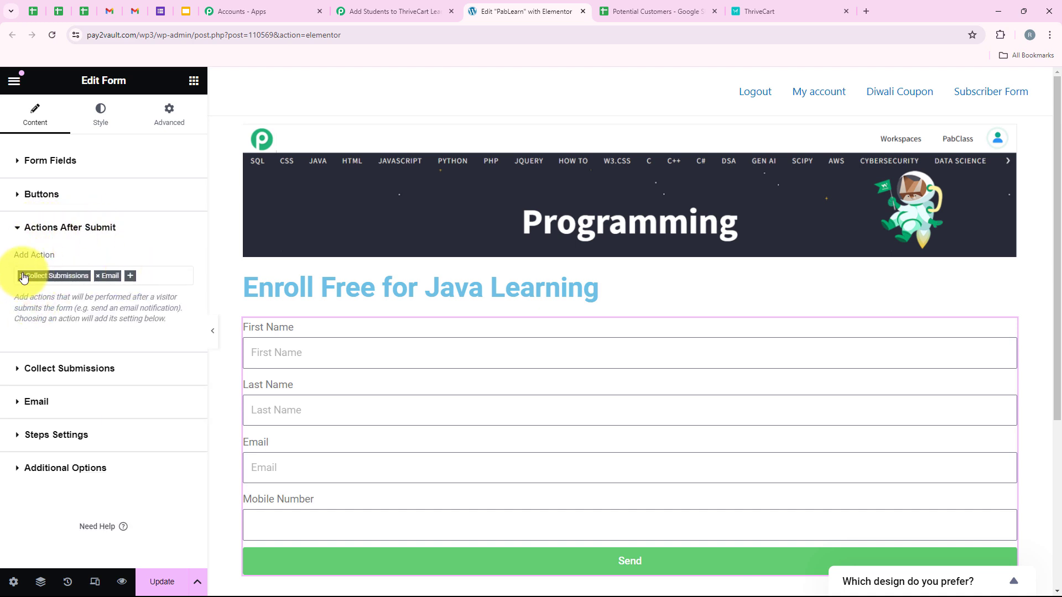
pyautogui.click(130, 280)
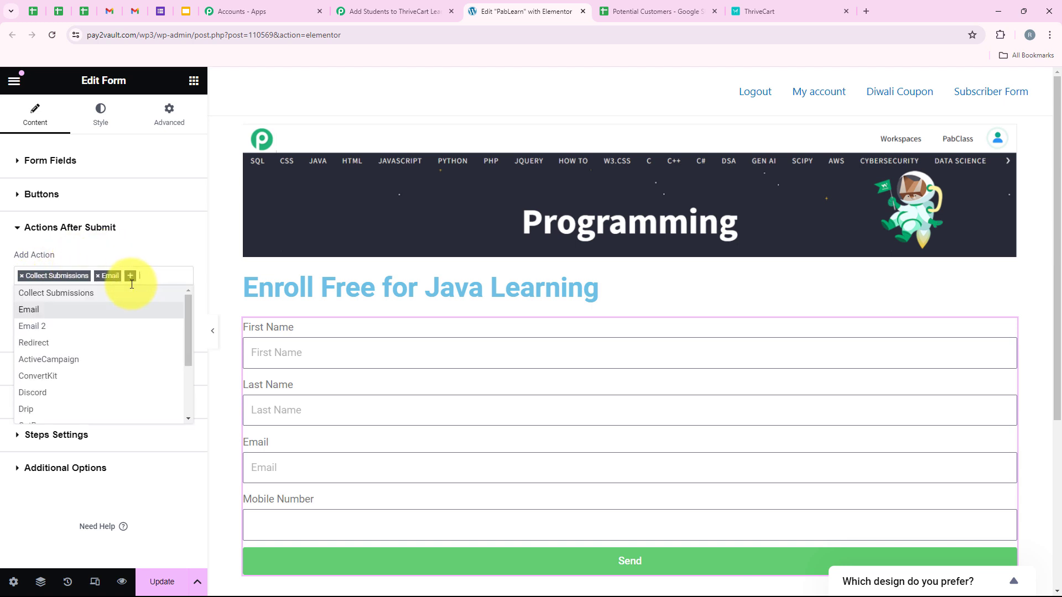
pyautogui.write('web')
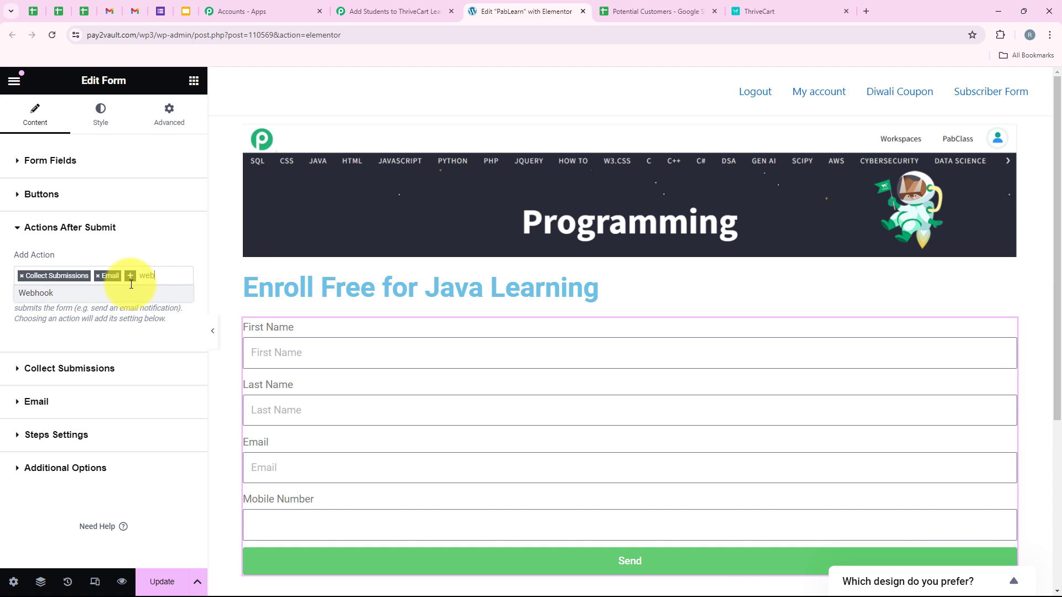
pyautogui.click(136, 295)
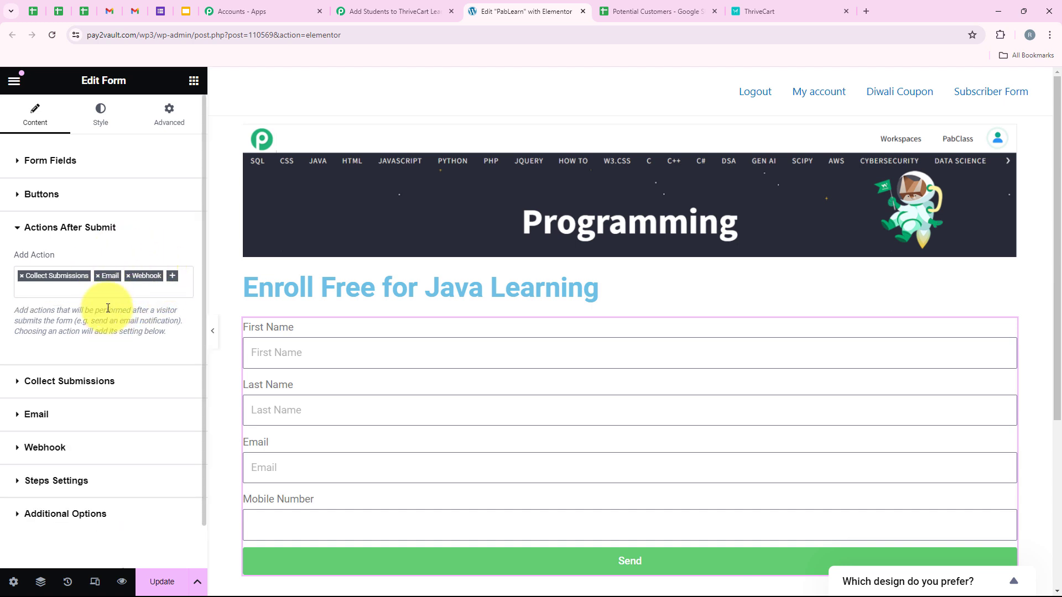
# - Paste the copied Pabbly Connect URL as the form's webhook URL and update the page
pyautogui.scroll(-1, 113, 324)
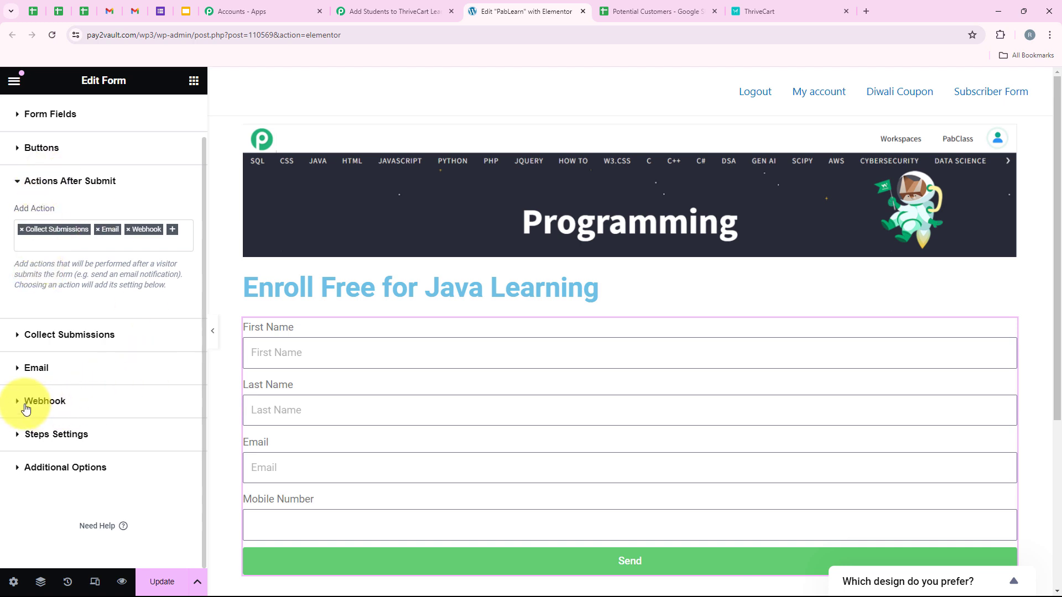
pyautogui.click(75, 405)
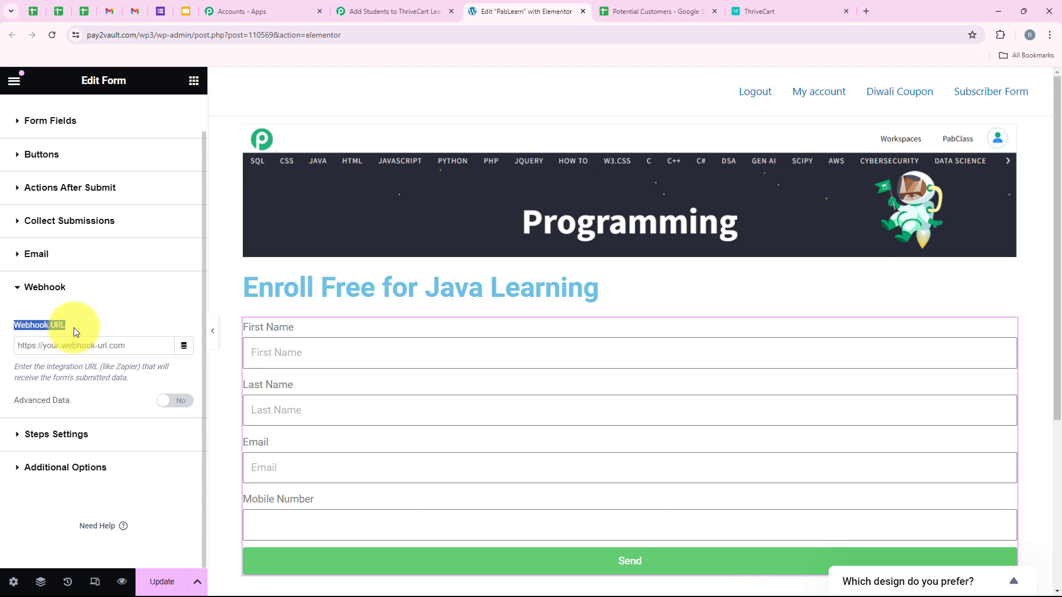
pyautogui.click(83, 345)
pyautogui.rightClick(82, 346)
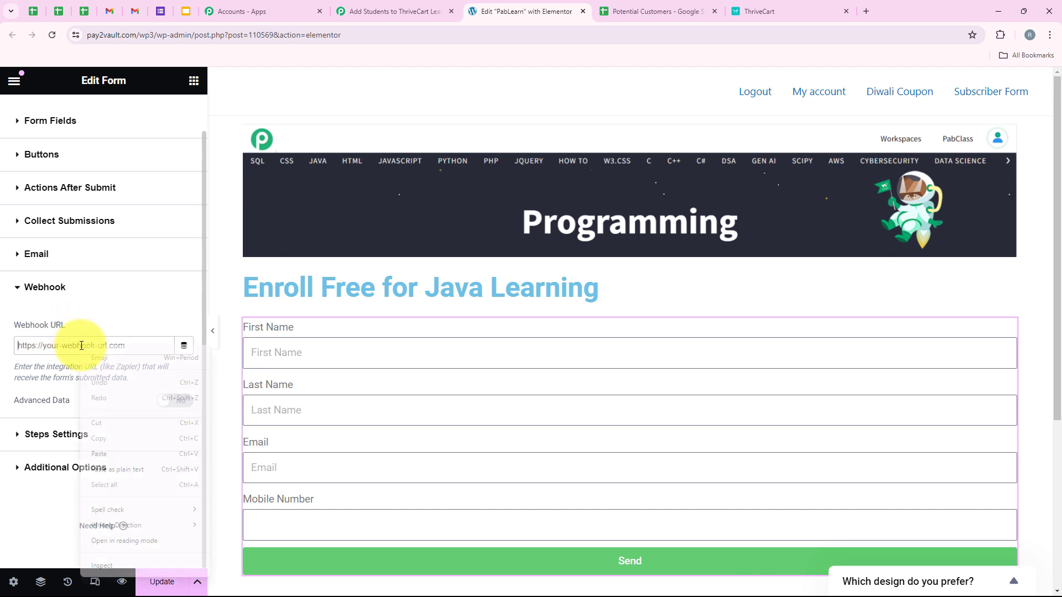
pyautogui.click(116, 453)
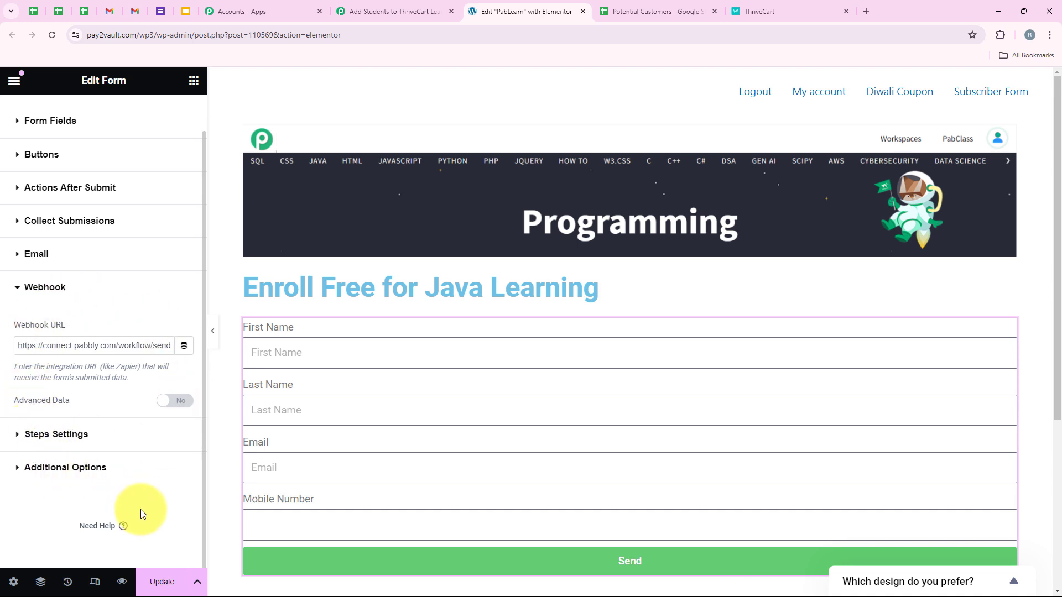
pyautogui.click(162, 581)
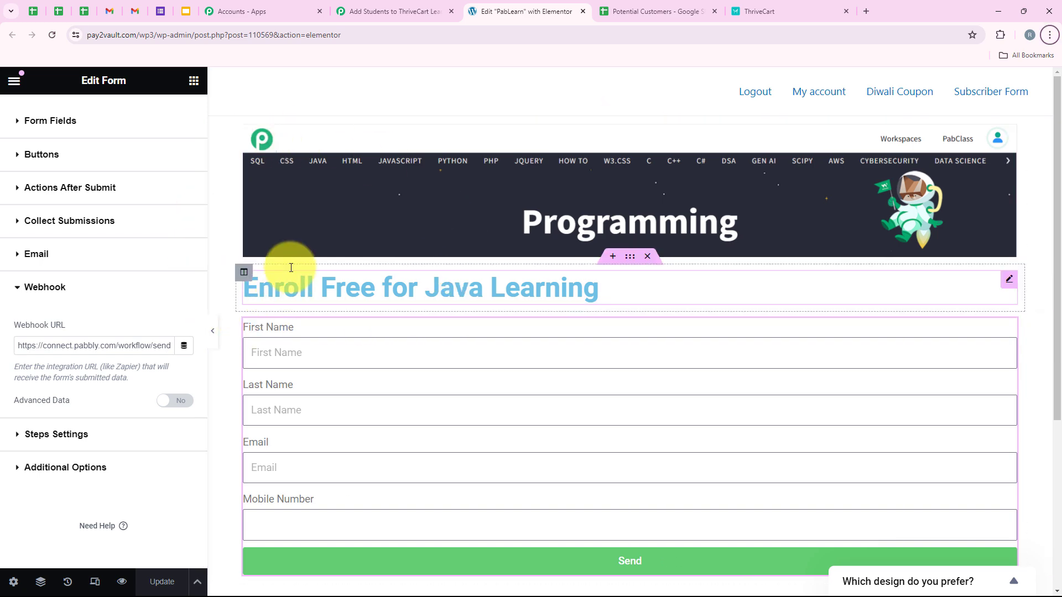
# - Switch to the Pabbly Connect workflow and read the trigger's note about making a test submission
pyautogui.click(373, 13)
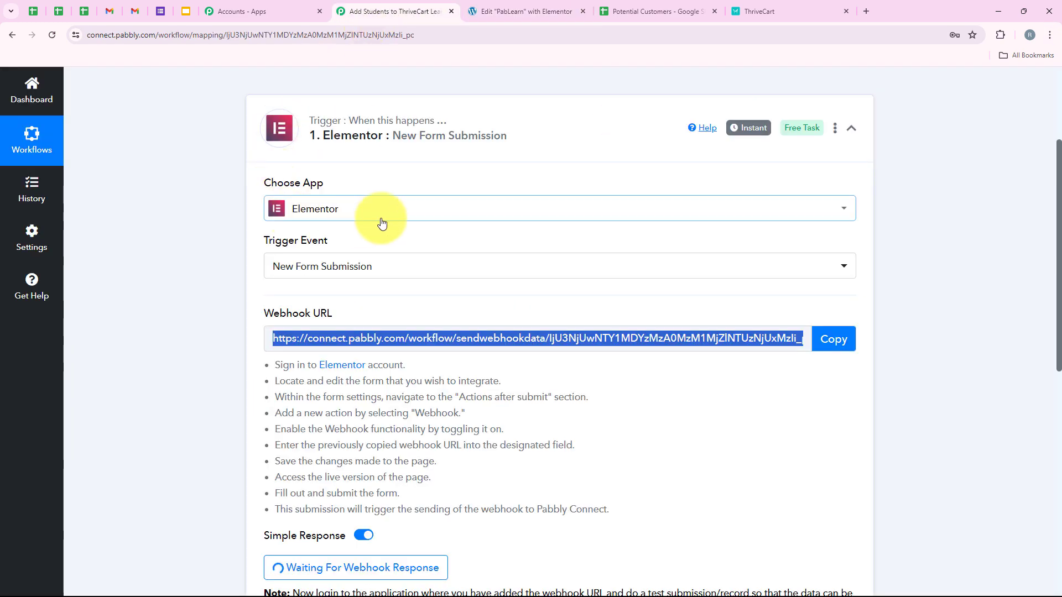
pyautogui.scroll(-2, 381, 221)
pyautogui.scroll(-2, 382, 222)
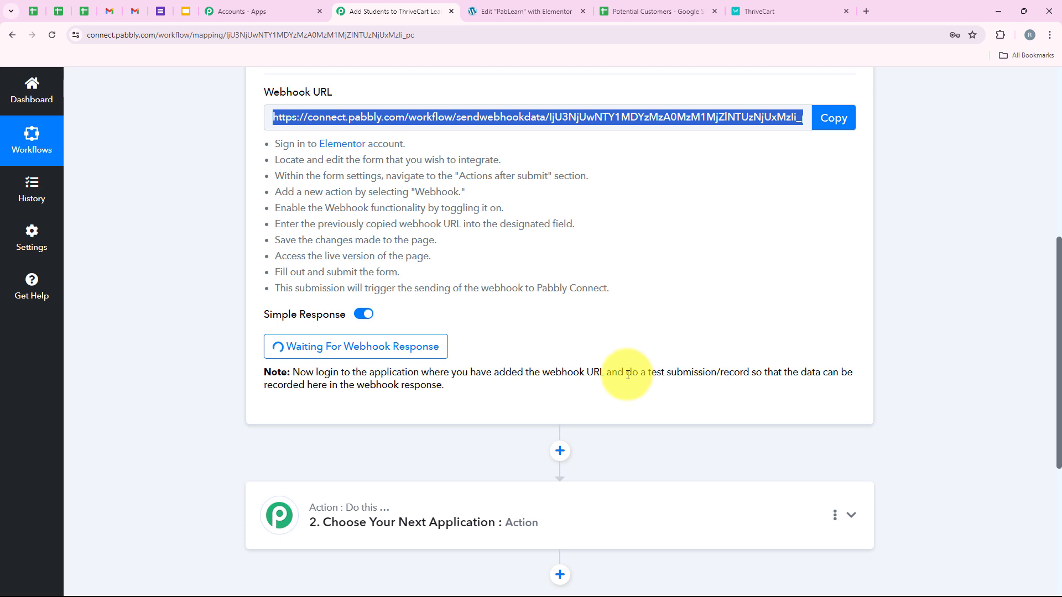
pyautogui.moveTo(628, 375); pyautogui.dragTo(751, 376)
pyautogui.scroll(5, 458, 354)
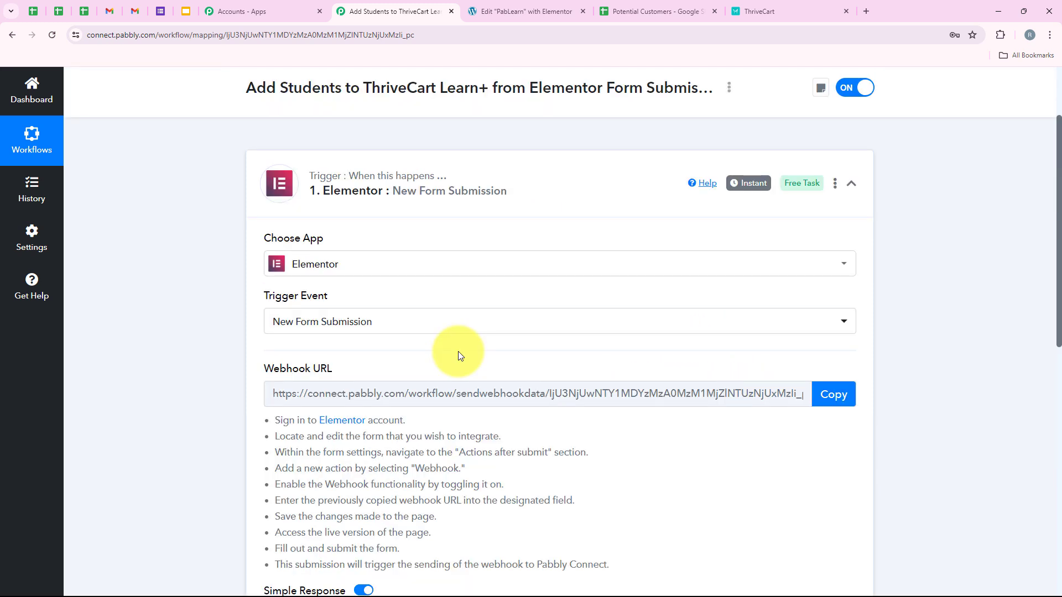
# - Switch to the live PabLearn page in the incognito window and autofill the enrollment form with the first saved demo contact
pyautogui.hotkey('alt', 'Tab')
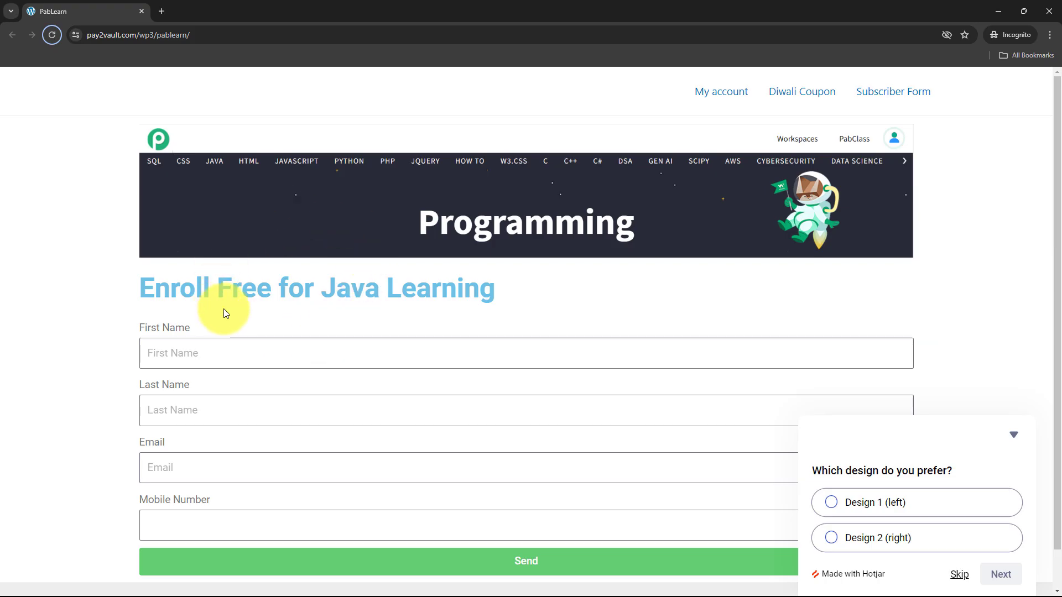
pyautogui.scroll(-1, 178, 351)
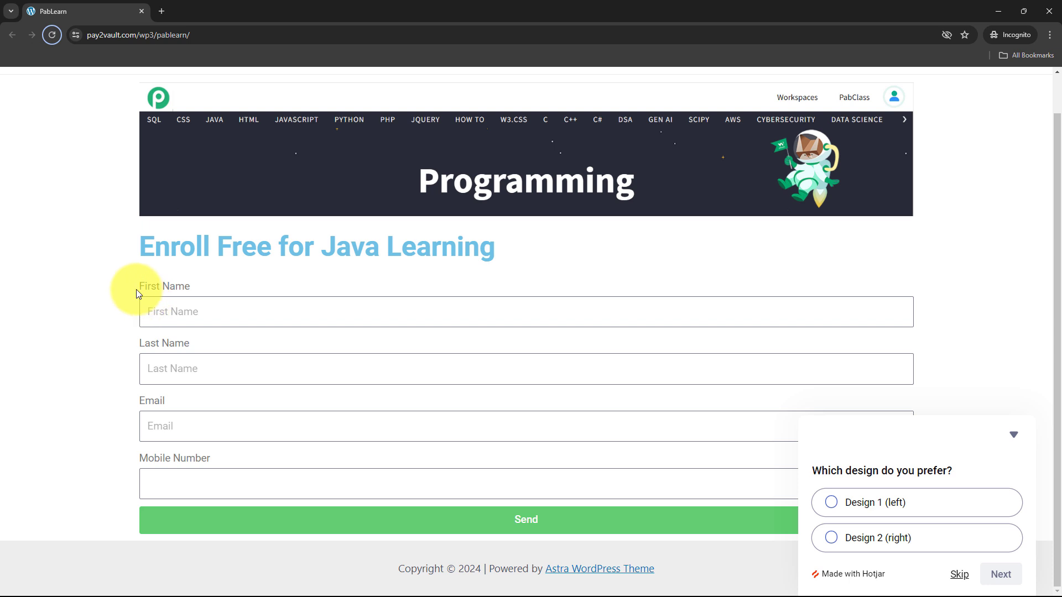
pyautogui.moveTo(135, 284); pyautogui.dragTo(209, 286)
pyautogui.click(209, 309)
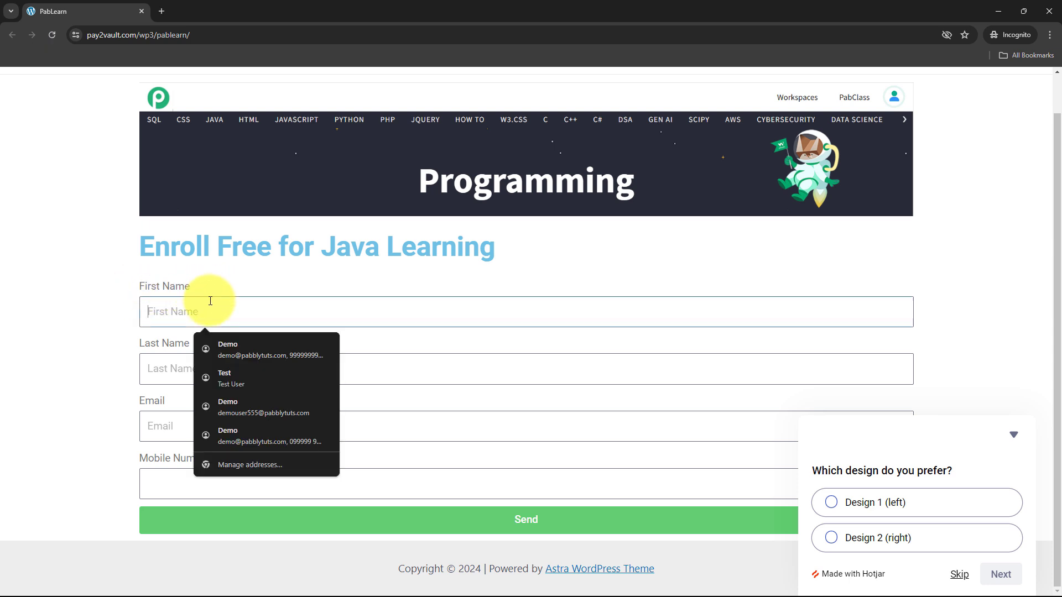
pyautogui.click(224, 348)
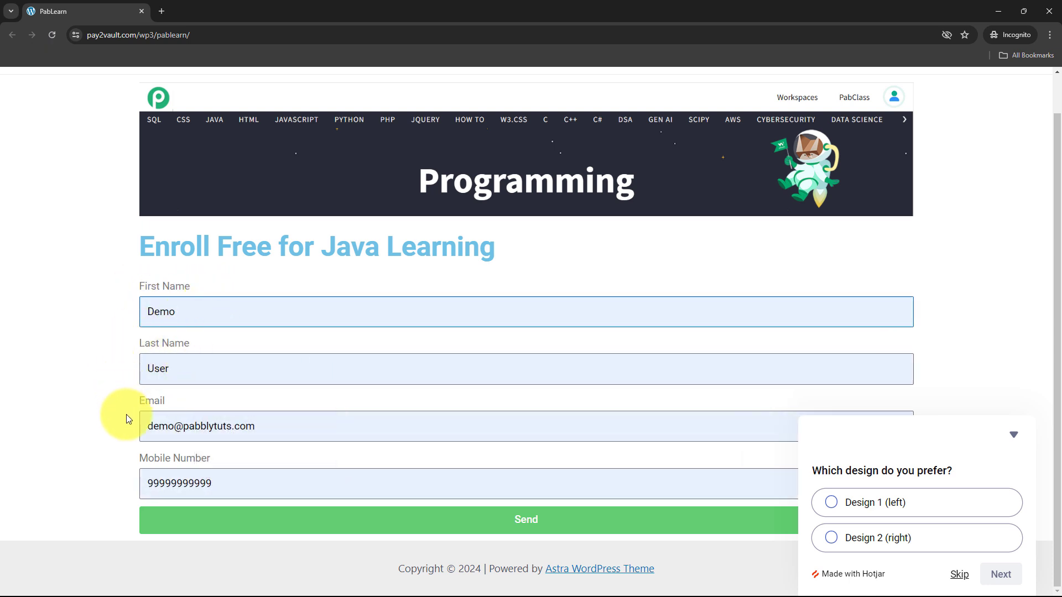
# - Change the email in the enrollment form to the test student's address and submit the form
pyautogui.click(176, 428)
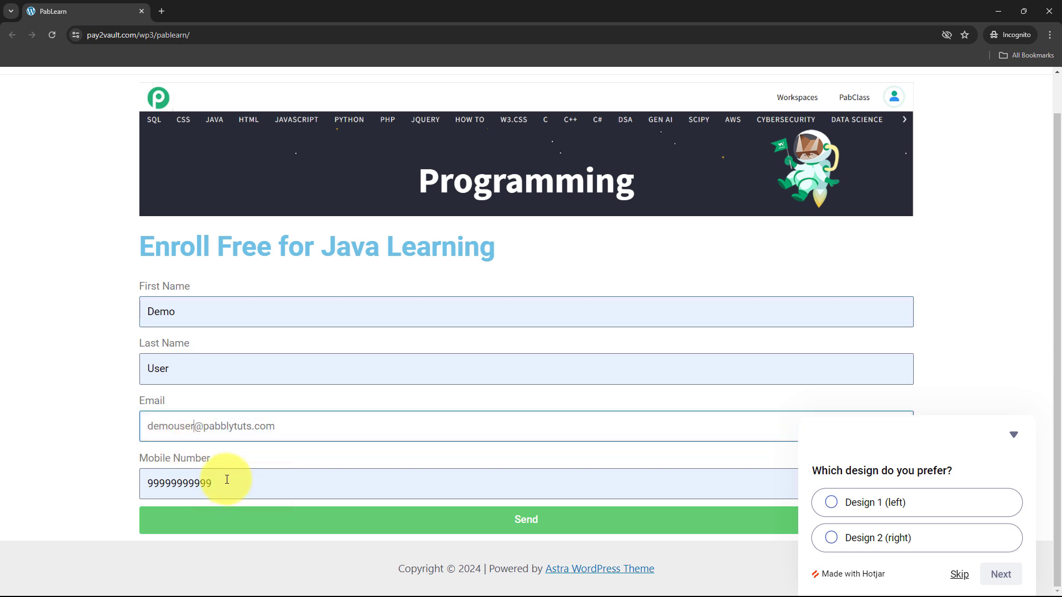
pyautogui.click(208, 447)
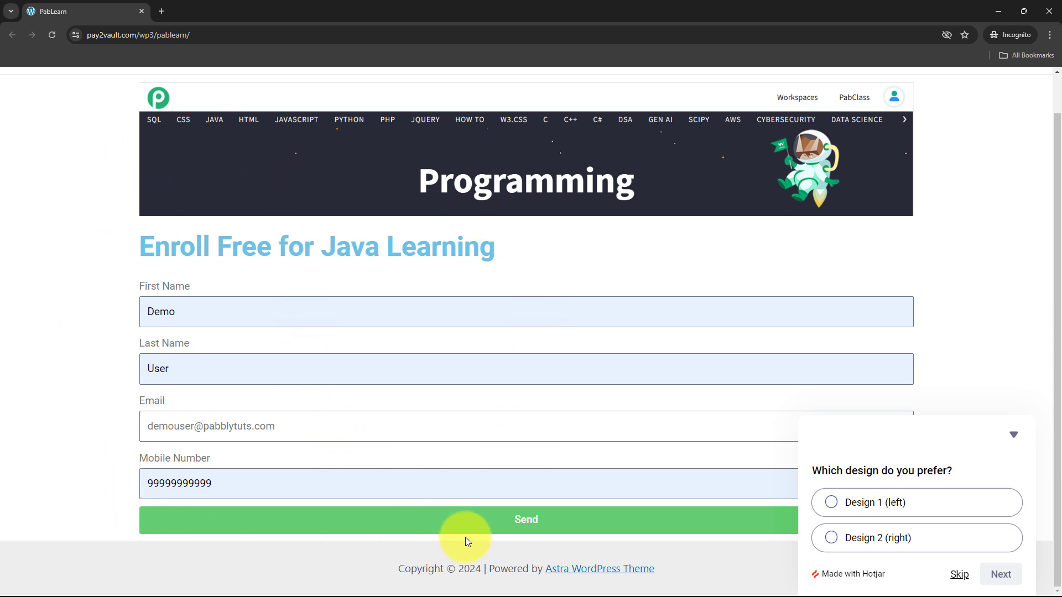
pyautogui.click(466, 520)
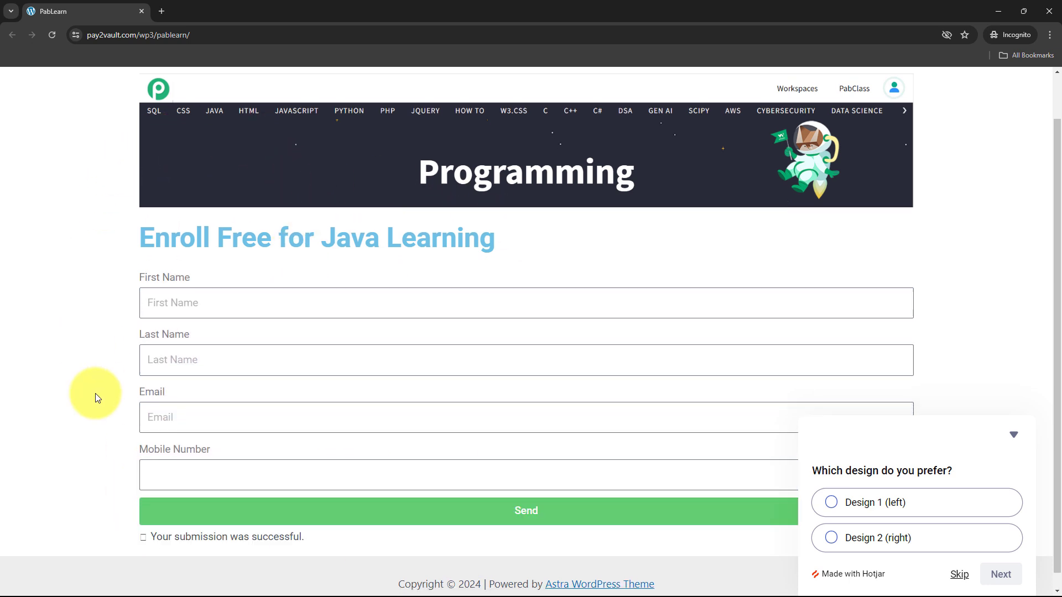
# - Check the submission message below the enrollment form
pyautogui.scroll(-1, 95, 393)
pyautogui.moveTo(144, 519); pyautogui.dragTo(285, 510)
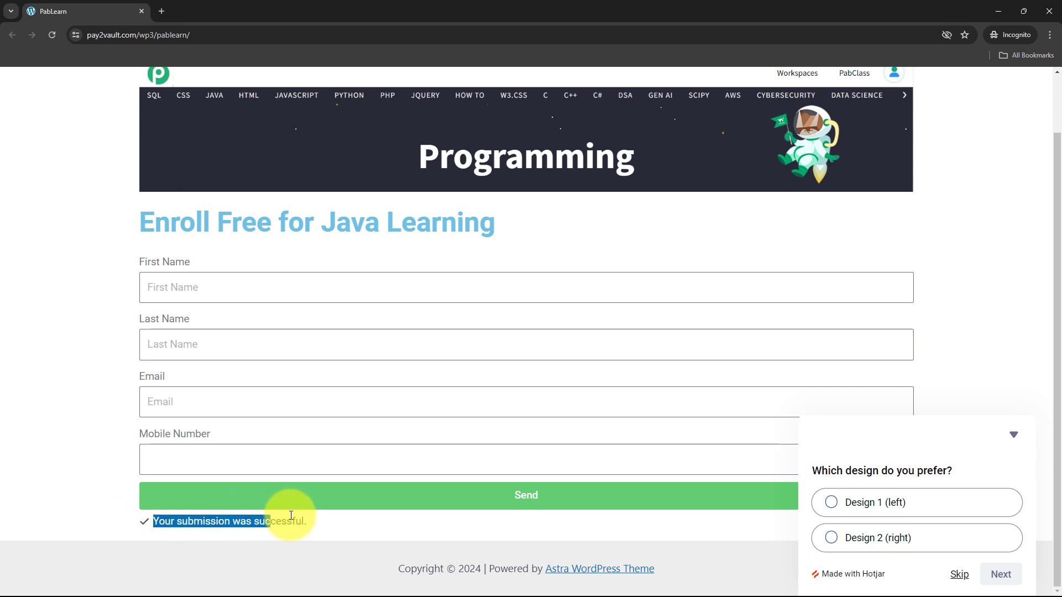
pyautogui.tripleClick(324, 516)
pyautogui.scroll(2, 469, 280)
pyautogui.scroll(-2, 113, 211)
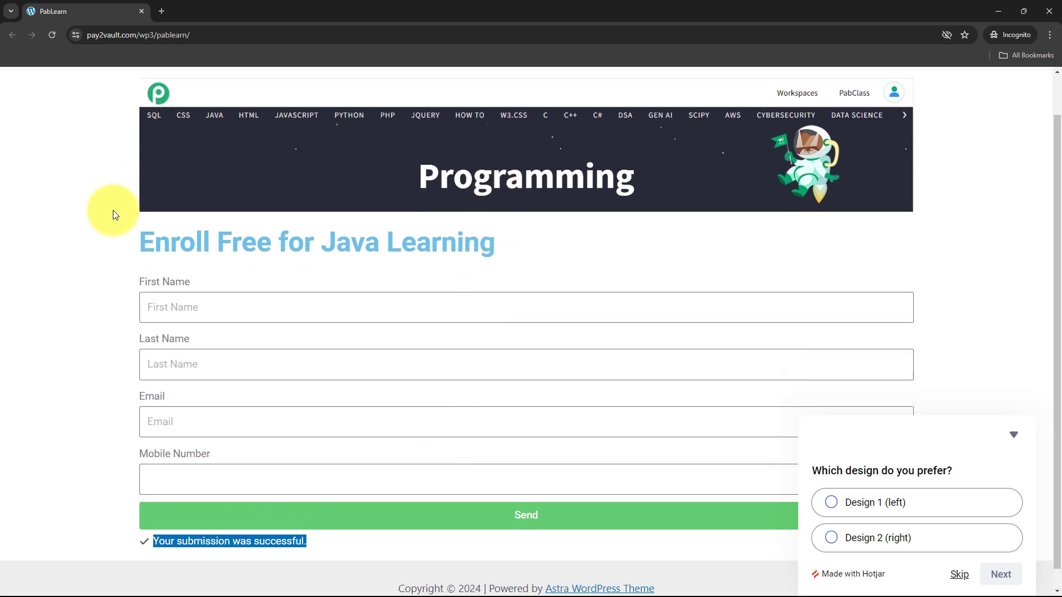
pyautogui.scroll(2, 387, 296)
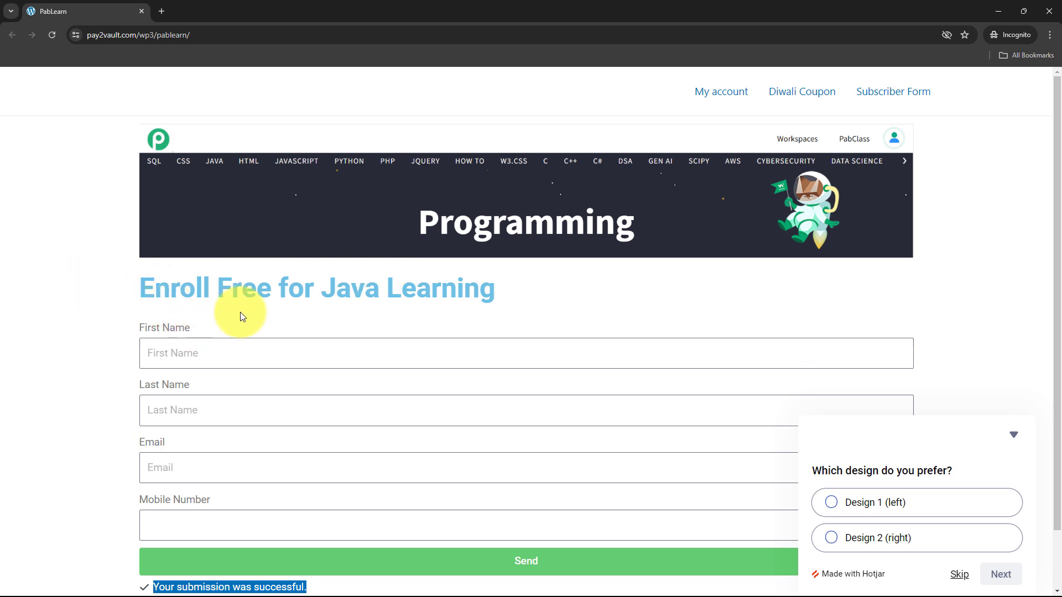
# - Switch back to the Pabbly Connect workflow and examine the name, mobile number, page URL and email fields in the captured webhook response
pyautogui.hotkey('alt', 'Tab')
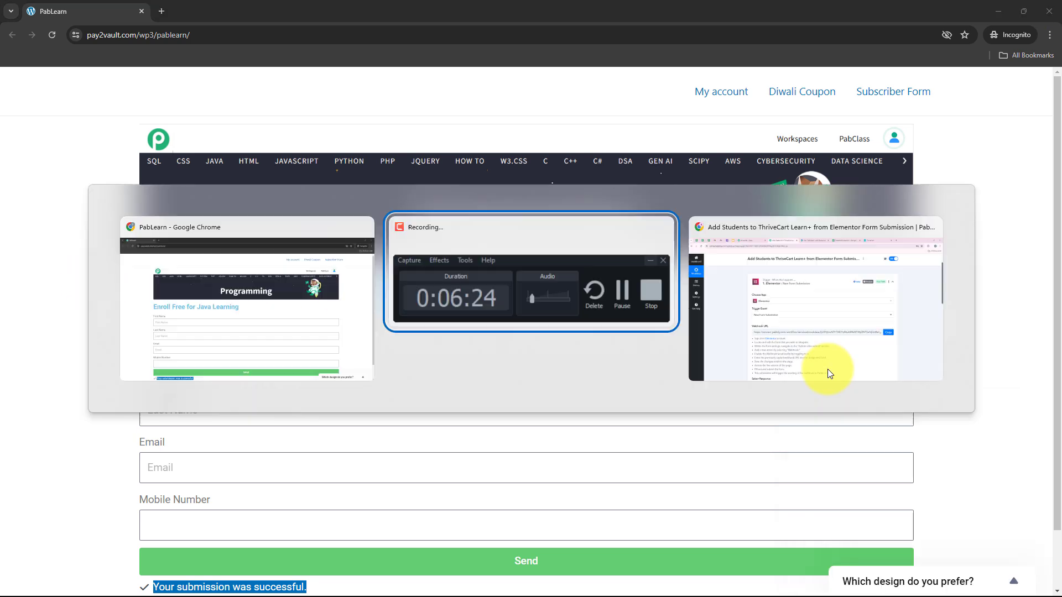
pyautogui.hotkey('alt', 'Tab')
pyautogui.scroll(-7, 659, 111)
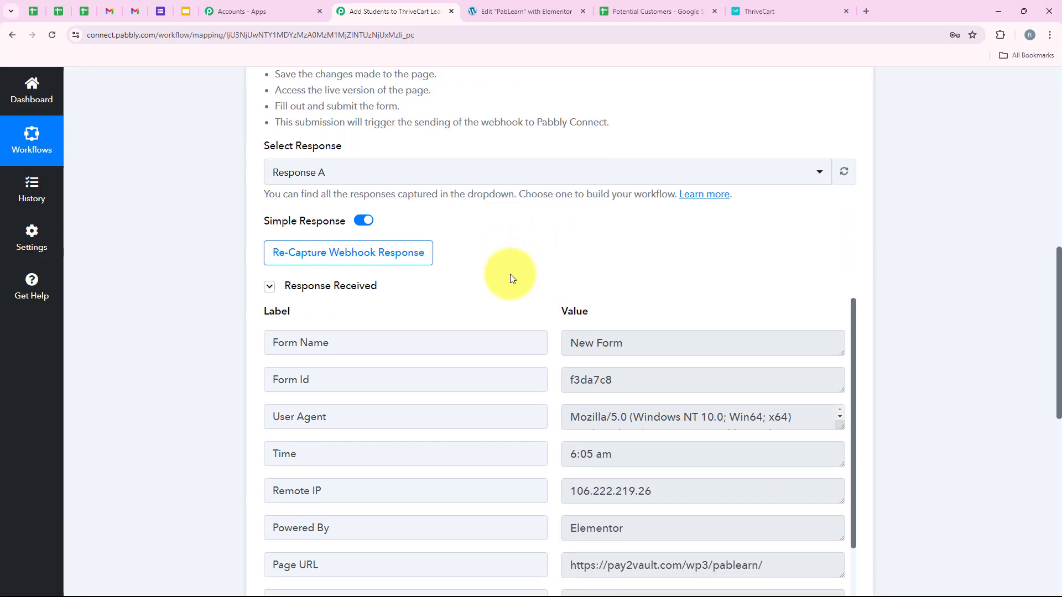
pyautogui.scroll(-6, 510, 275)
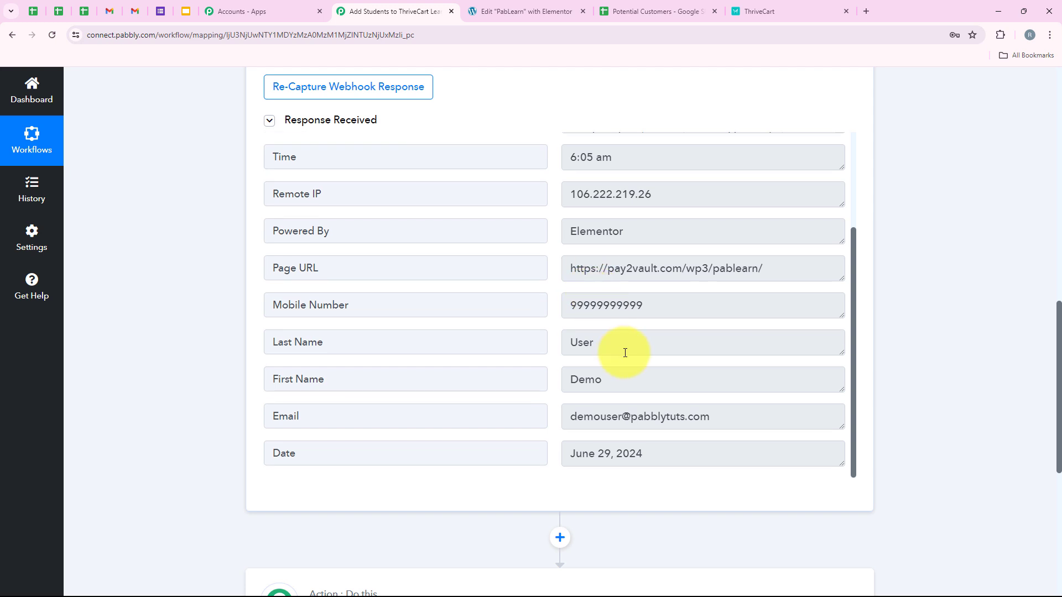
pyautogui.click(620, 385)
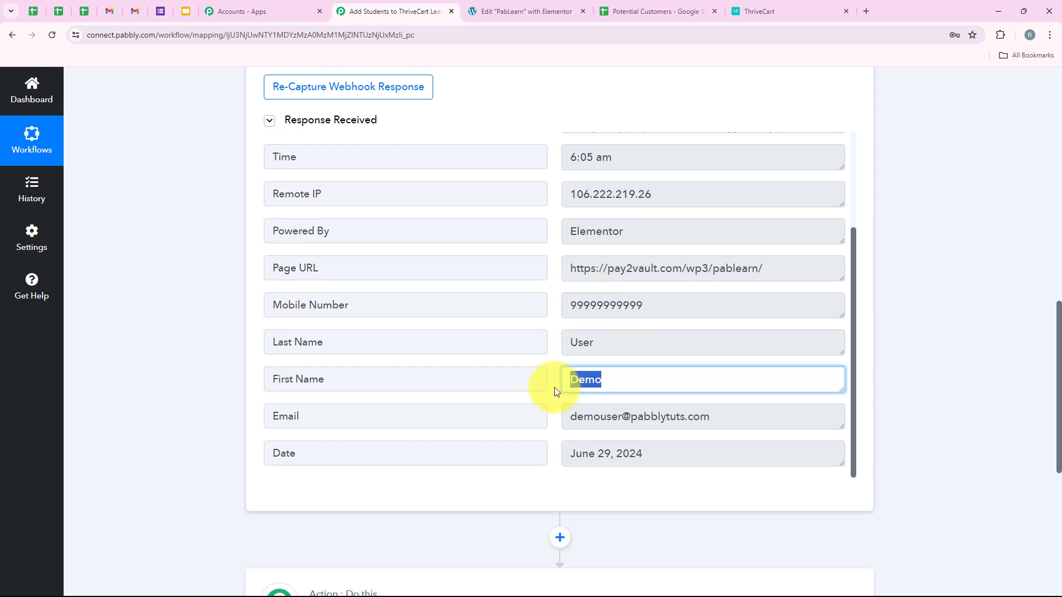
pyautogui.click(630, 349)
pyautogui.click(714, 307)
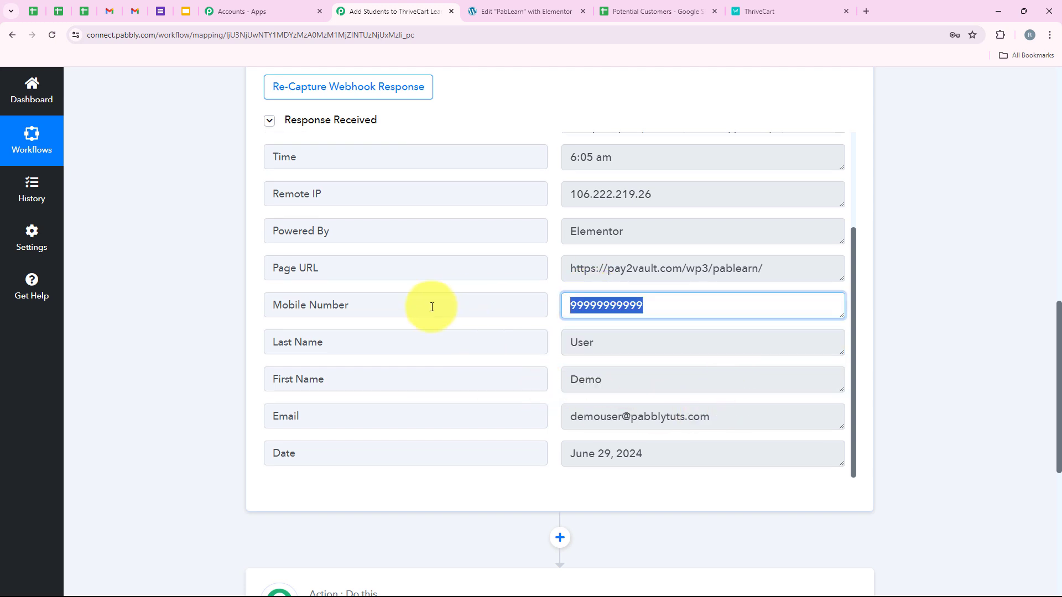
pyautogui.click(795, 268)
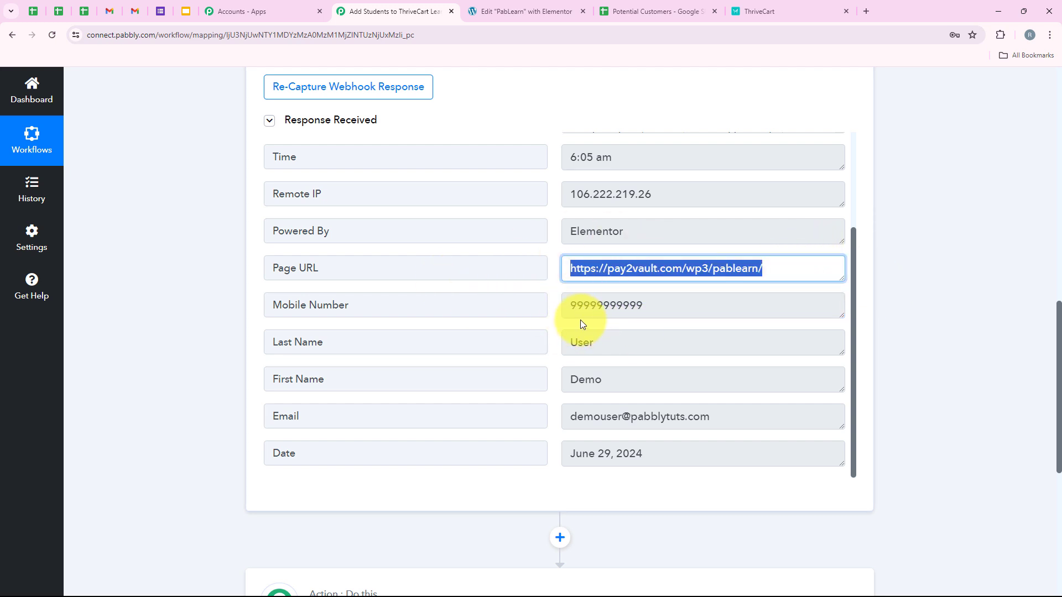
pyautogui.scroll(-1, 586, 321)
pyautogui.click(774, 359)
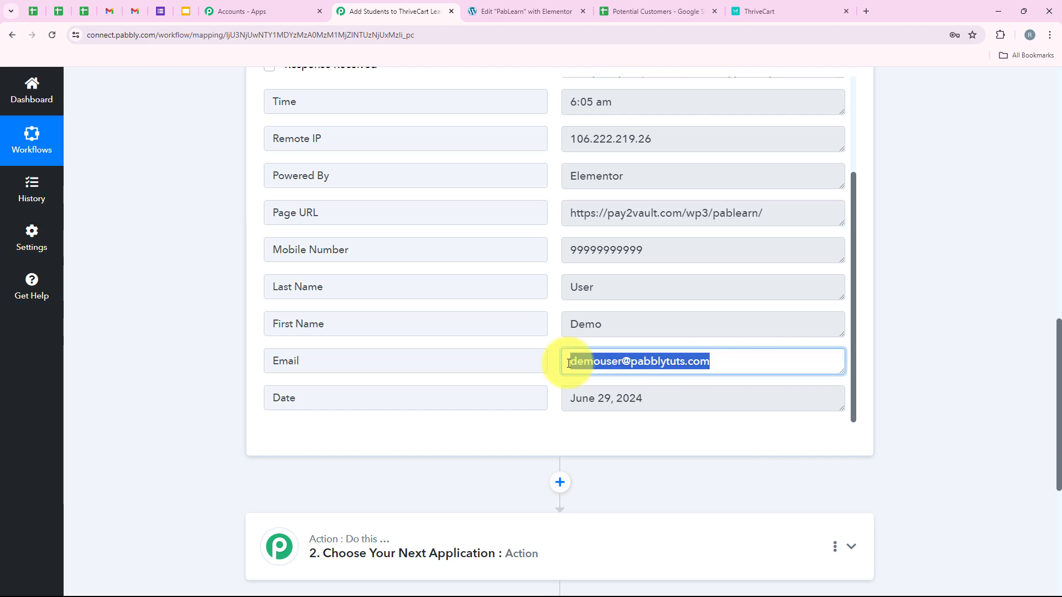
pyautogui.click(200, 204)
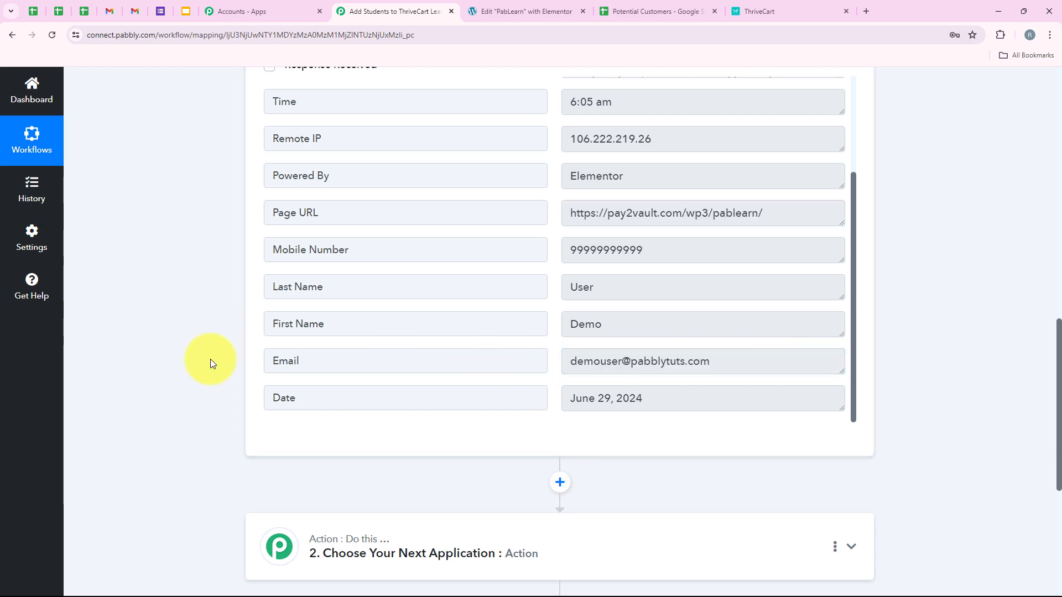
# - Collapse the Elementor trigger step and expand the second step to show the action application choices
pyautogui.scroll(10, 209, 304)
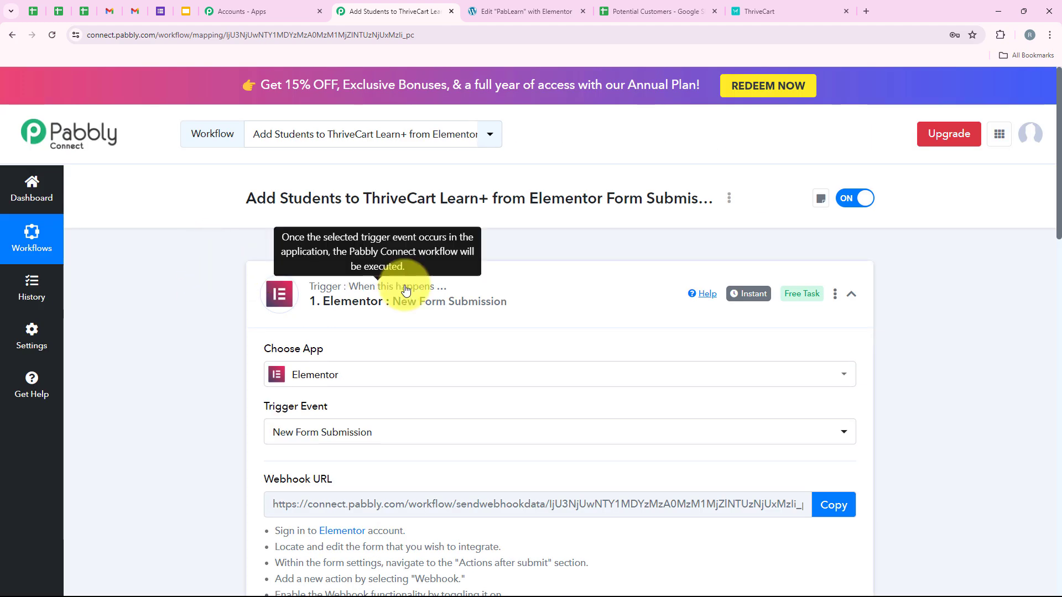
pyautogui.click(405, 289)
pyautogui.click(407, 423)
pyautogui.scroll(-3, 360, 343)
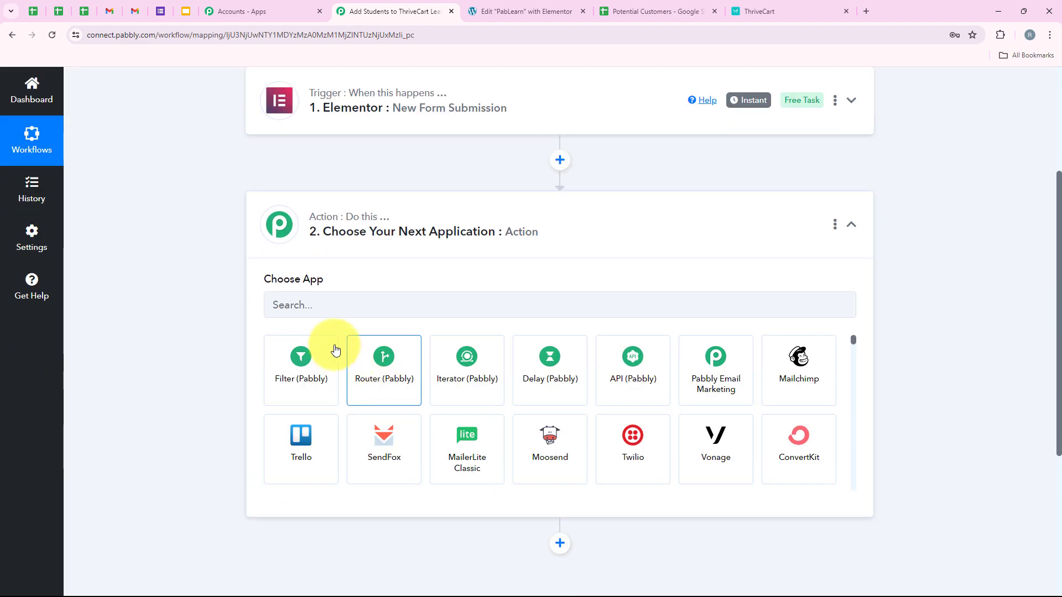
# - Choose Google Sheets as the action application and set its action event to Add New Row
pyautogui.click(329, 313)
pyautogui.write('Google')
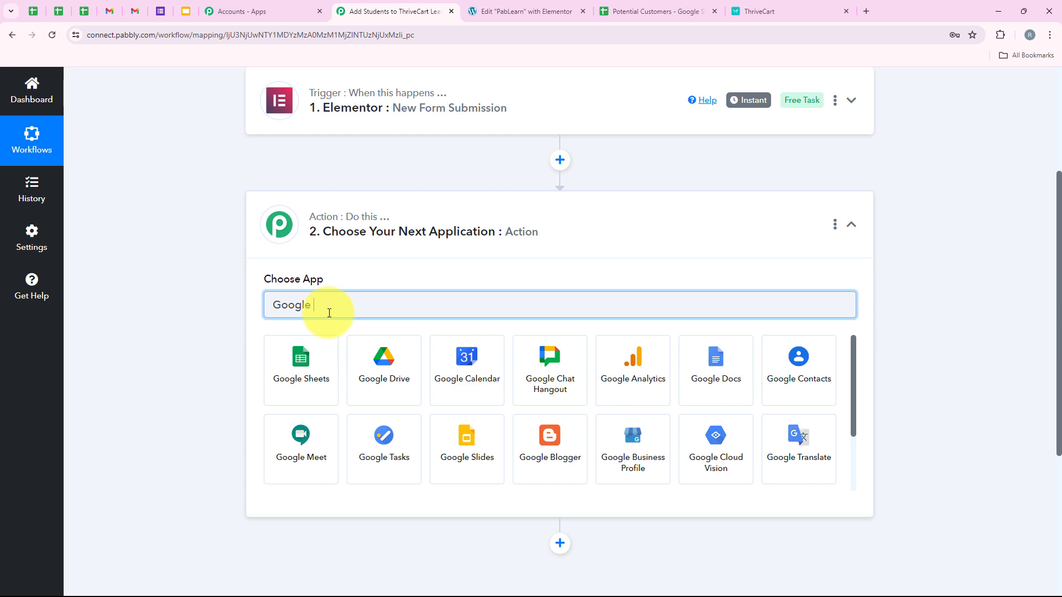
pyautogui.write(' Shee')
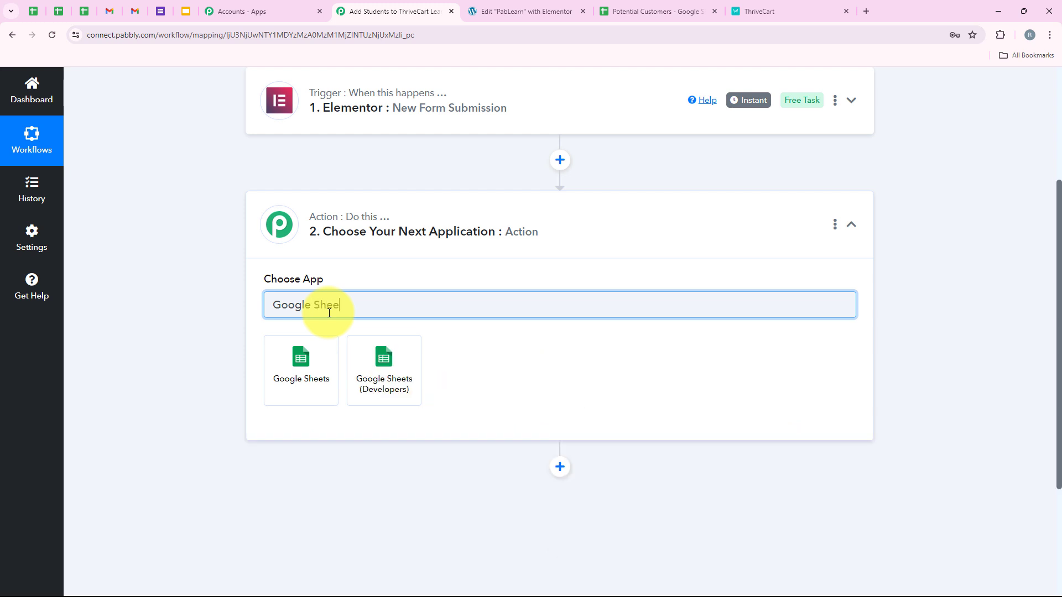
pyautogui.write('ts')
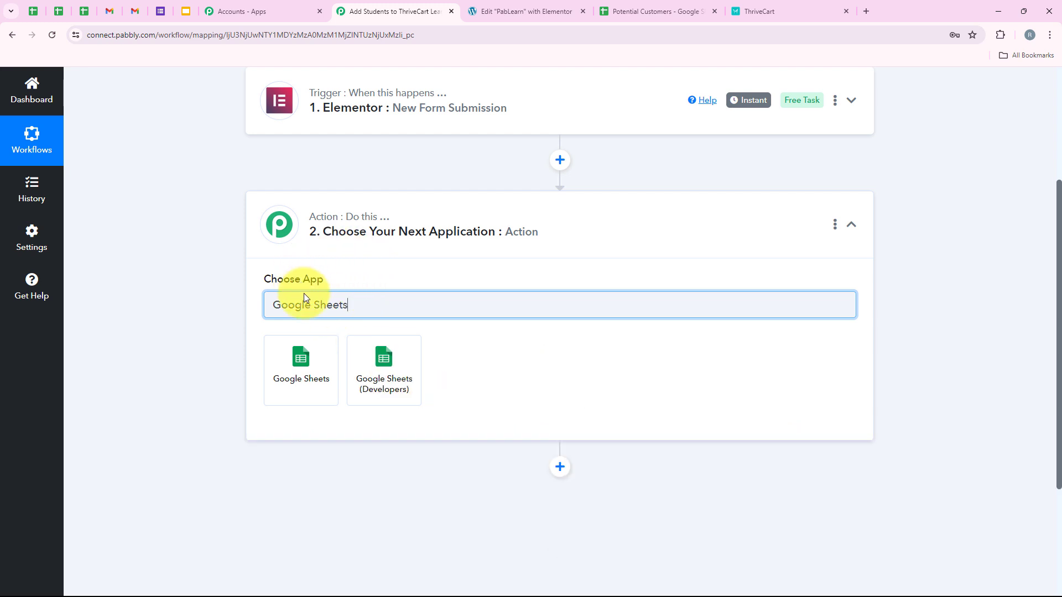
pyautogui.click(314, 374)
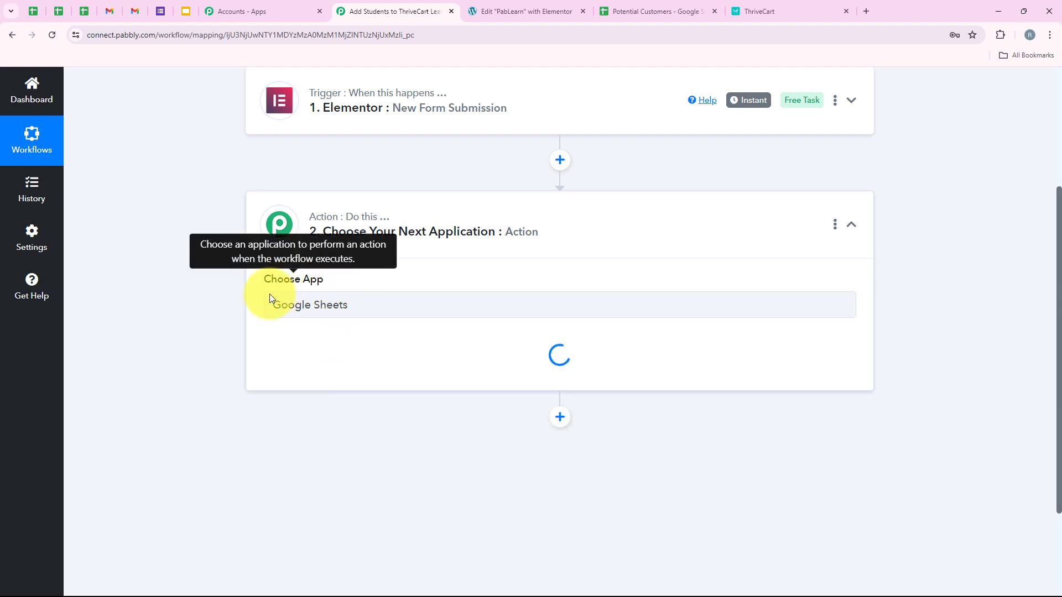
pyautogui.moveTo(260, 339); pyautogui.dragTo(350, 344)
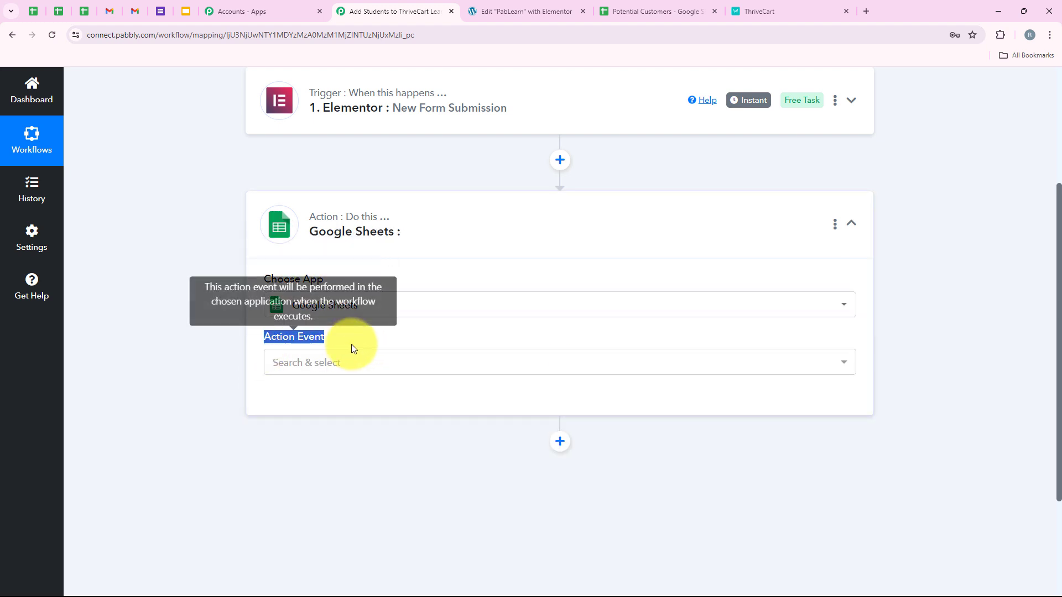
pyautogui.click(310, 369)
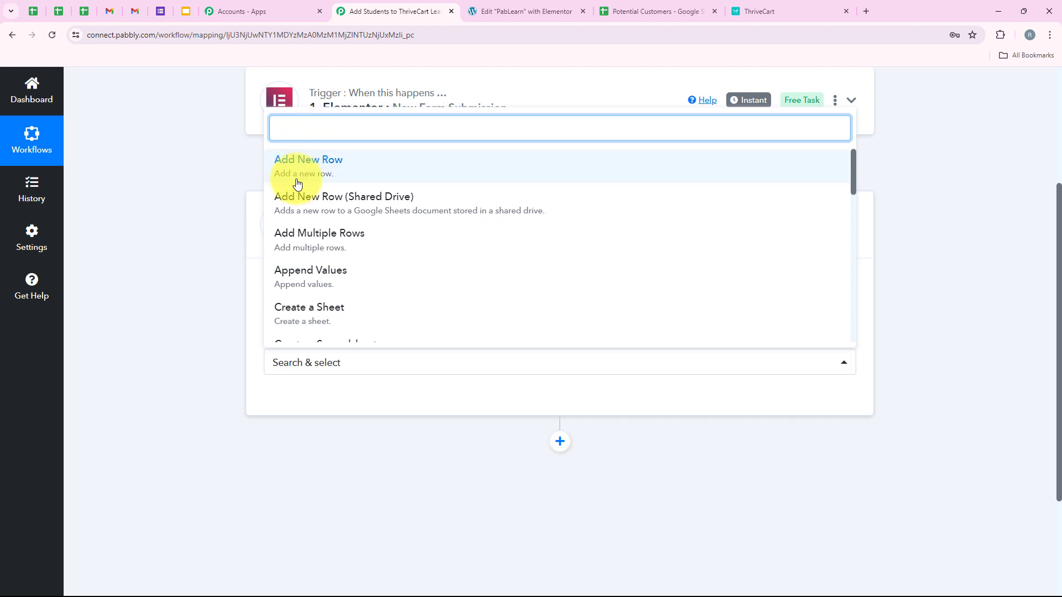
pyautogui.click(284, 166)
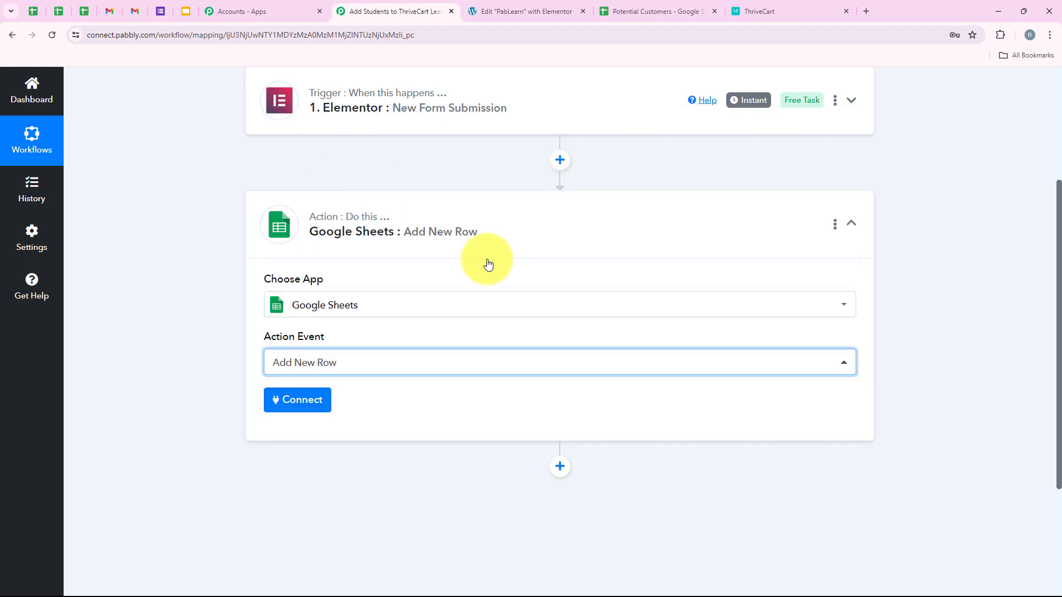
# - Add a new Google Sheets connection by signing in with Google and allowing Pabbly Connect Sheets access to the account
pyautogui.click(280, 398)
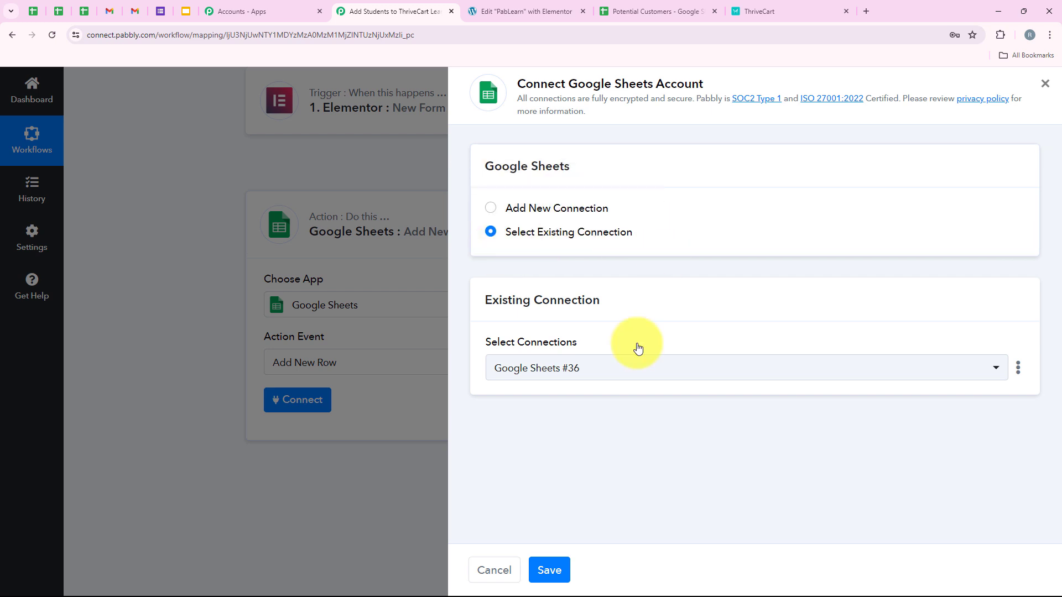
pyautogui.click(560, 207)
pyautogui.click(610, 398)
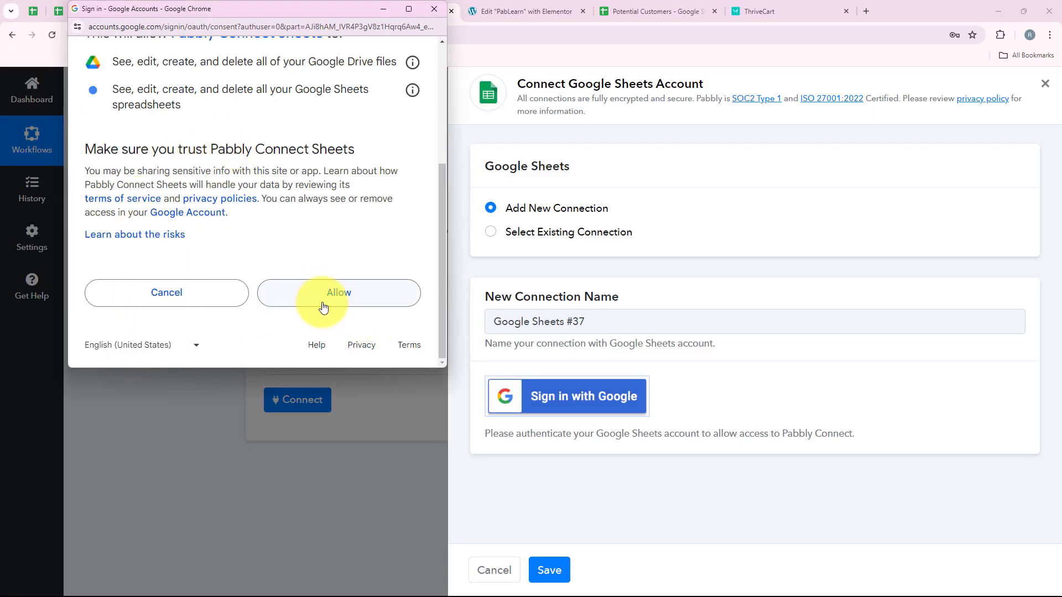
pyautogui.moveTo(257, 367); pyautogui.dragTo(255, 385)
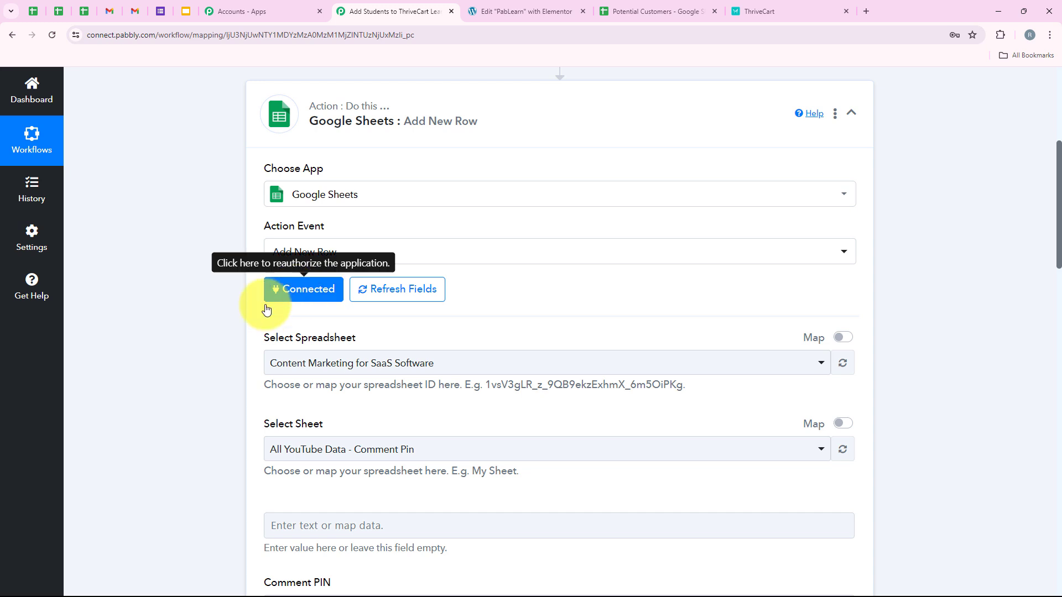
# - Check the target spreadsheet's name in Google Sheets, then set the action's spreadsheet to Potential Customers and its sheet to Sheet1
pyautogui.moveTo(263, 339); pyautogui.dragTo(526, 332)
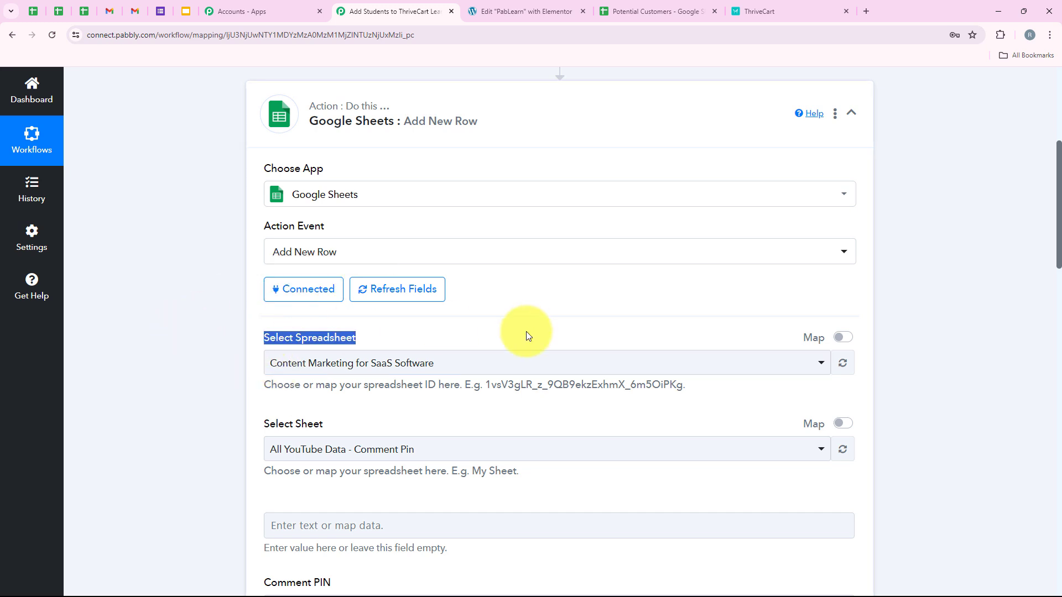
pyautogui.click(564, 343)
pyautogui.click(639, 11)
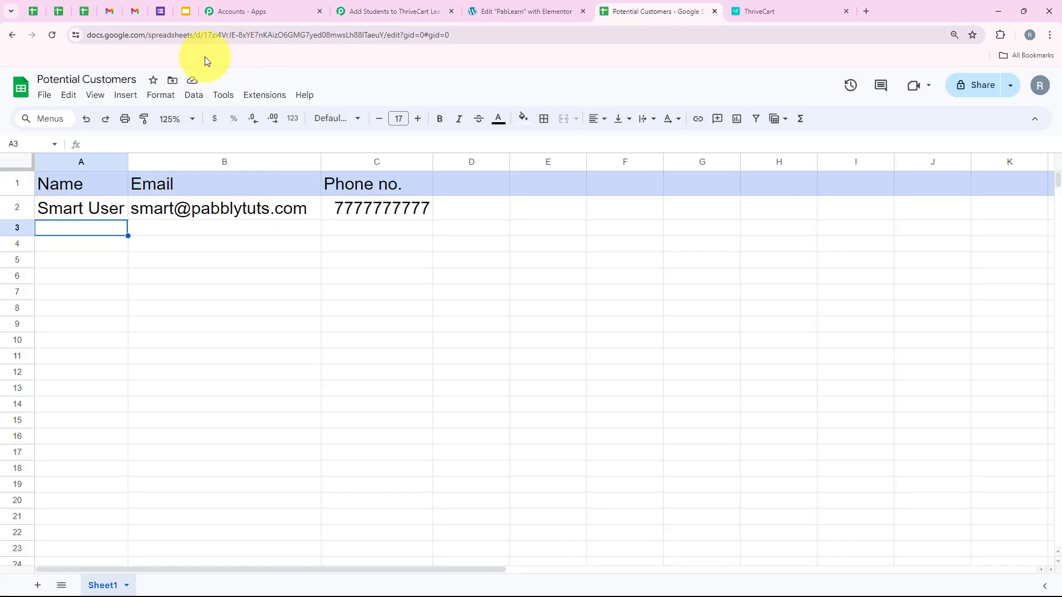
pyautogui.click(402, 6)
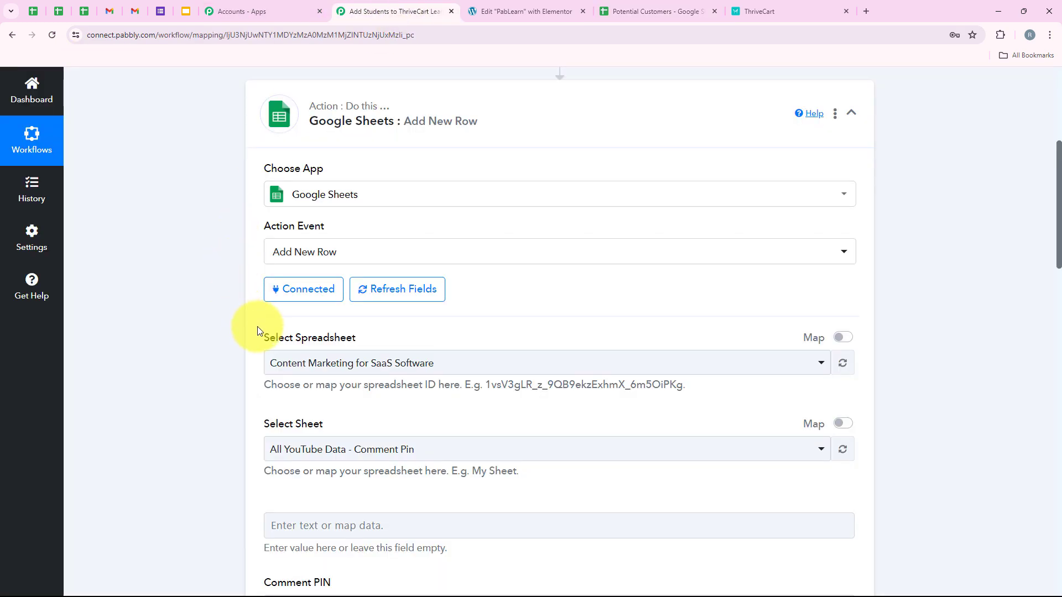
pyautogui.click(320, 364)
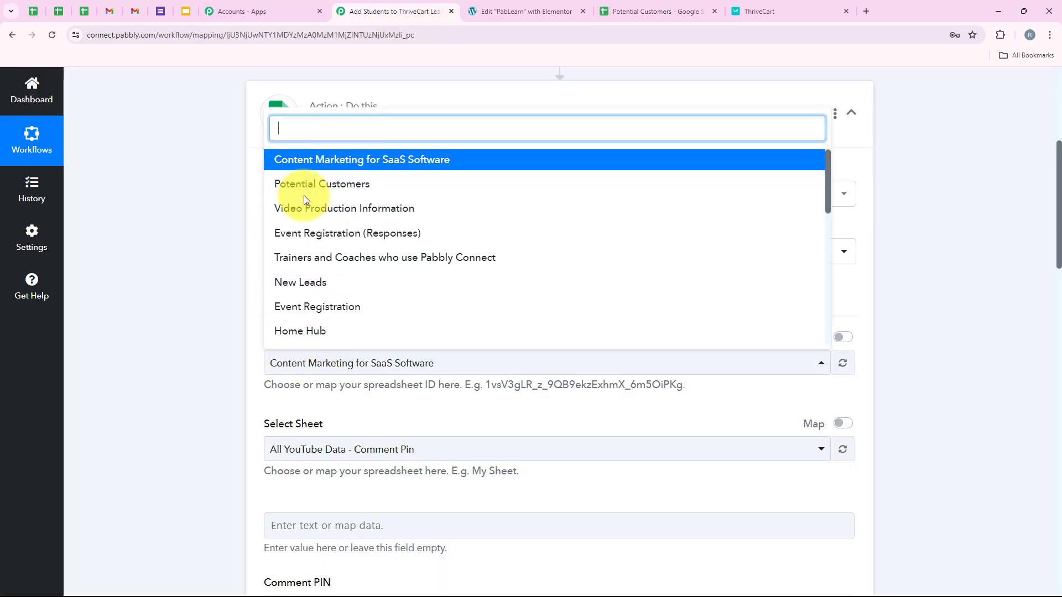
pyautogui.click(402, 188)
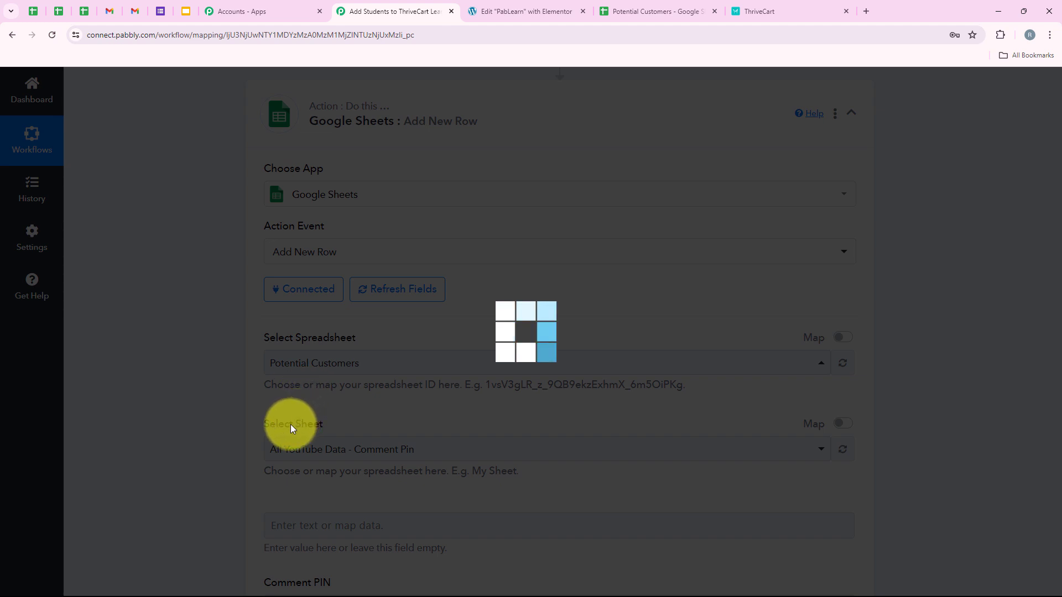
pyautogui.scroll(-2, 278, 434)
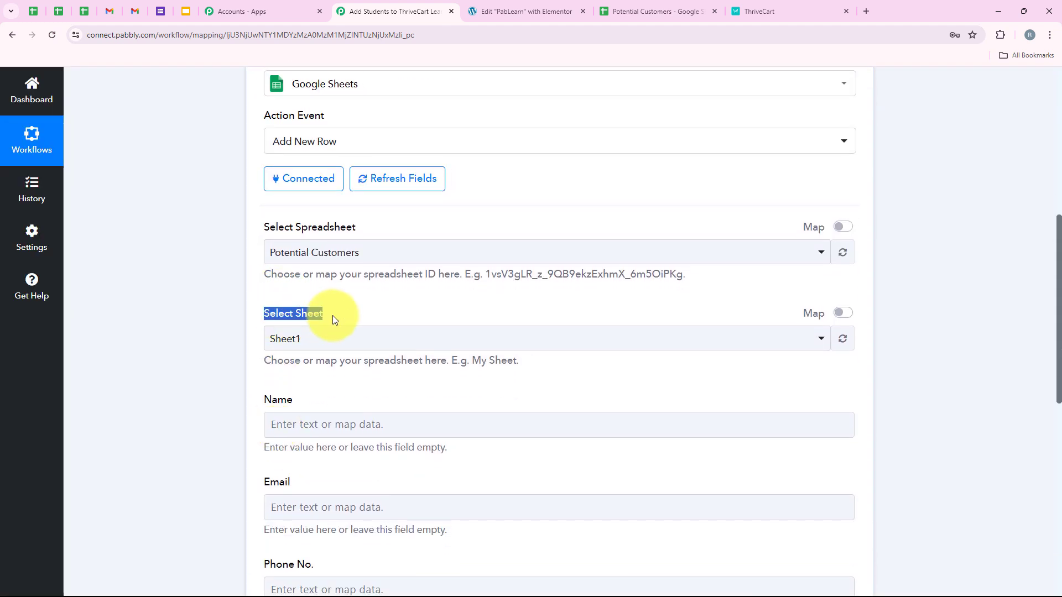
pyautogui.click(334, 337)
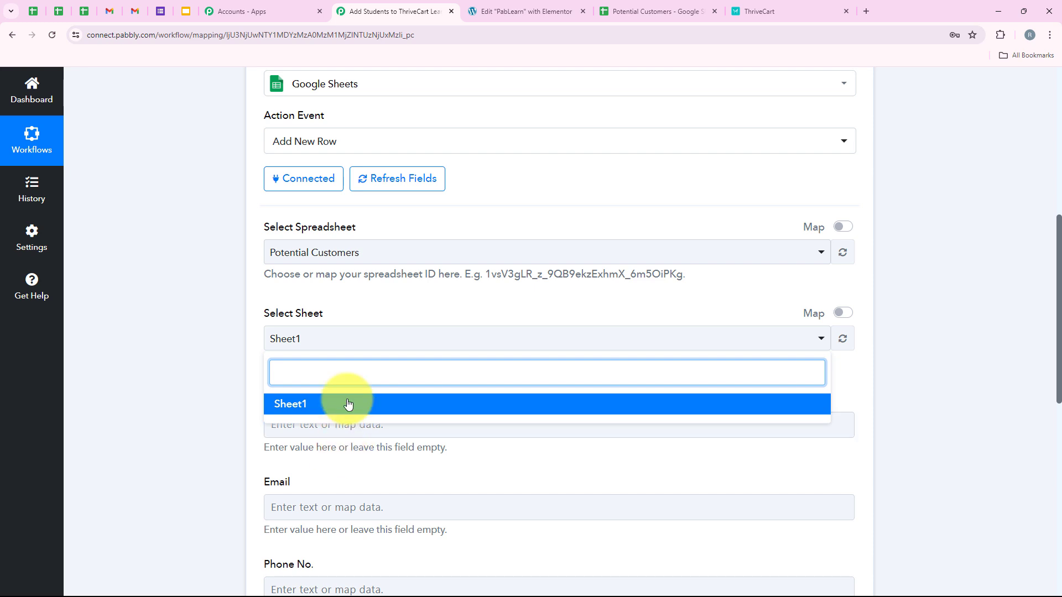
pyautogui.click(184, 353)
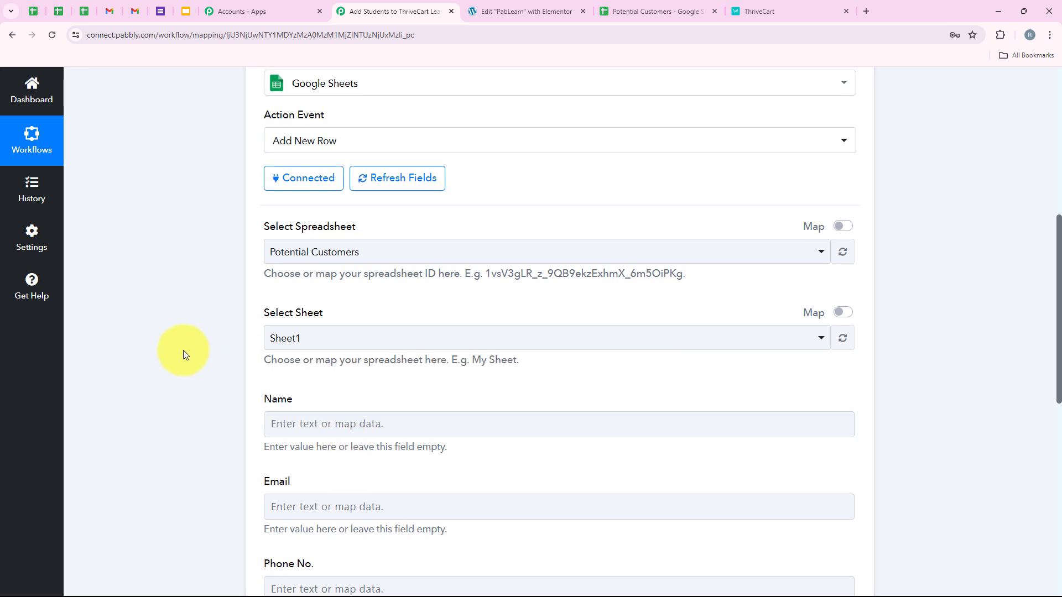
# - Compare the action's Name, Email and Phone No. fields with the column headers in the Potential Customers spreadsheet
pyautogui.scroll(-4, 185, 353)
pyautogui.scroll(2, 190, 311)
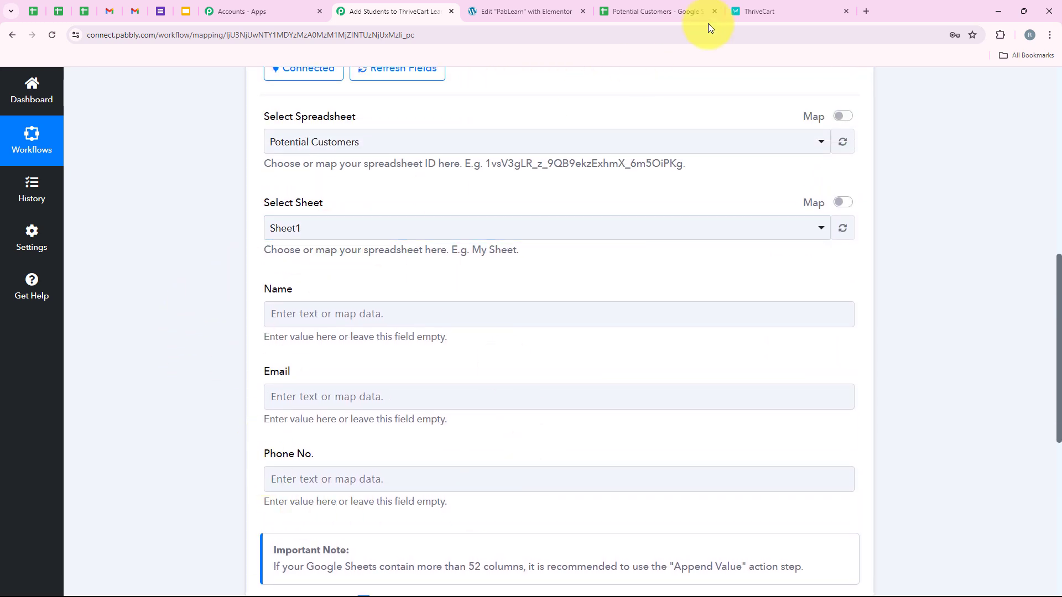
pyautogui.click(683, 10)
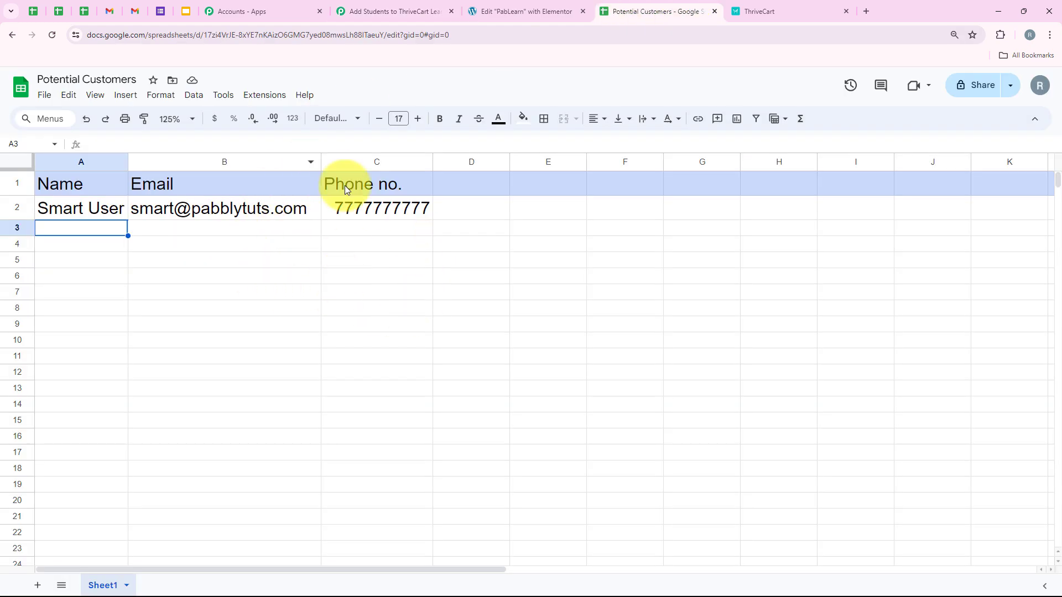
pyautogui.click(13, 186)
pyautogui.click(357, 10)
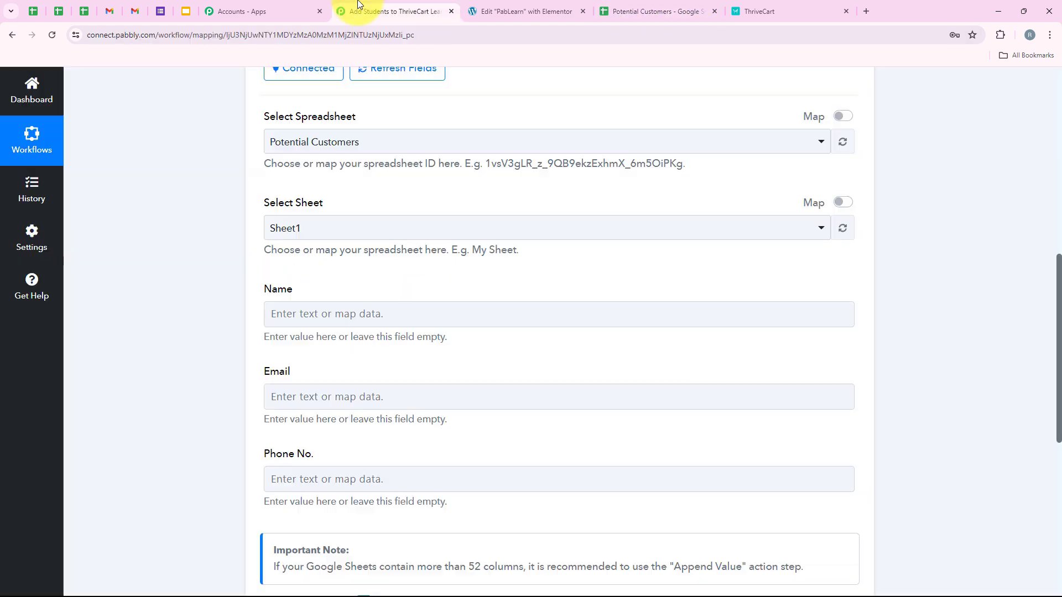
pyautogui.scroll(-2, 469, 242)
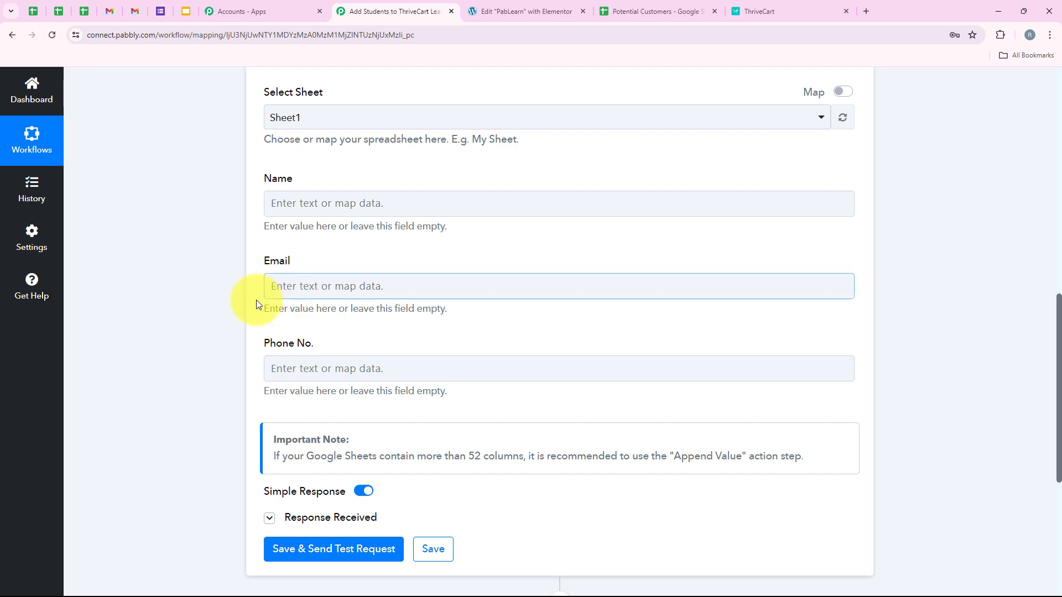
pyautogui.click(260, 204)
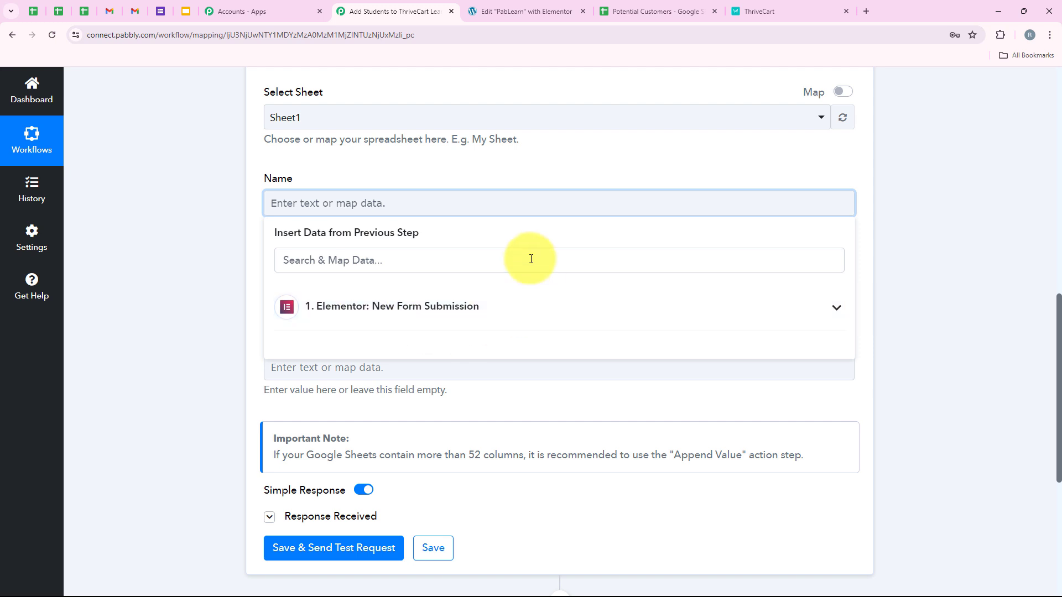
pyautogui.click(202, 299)
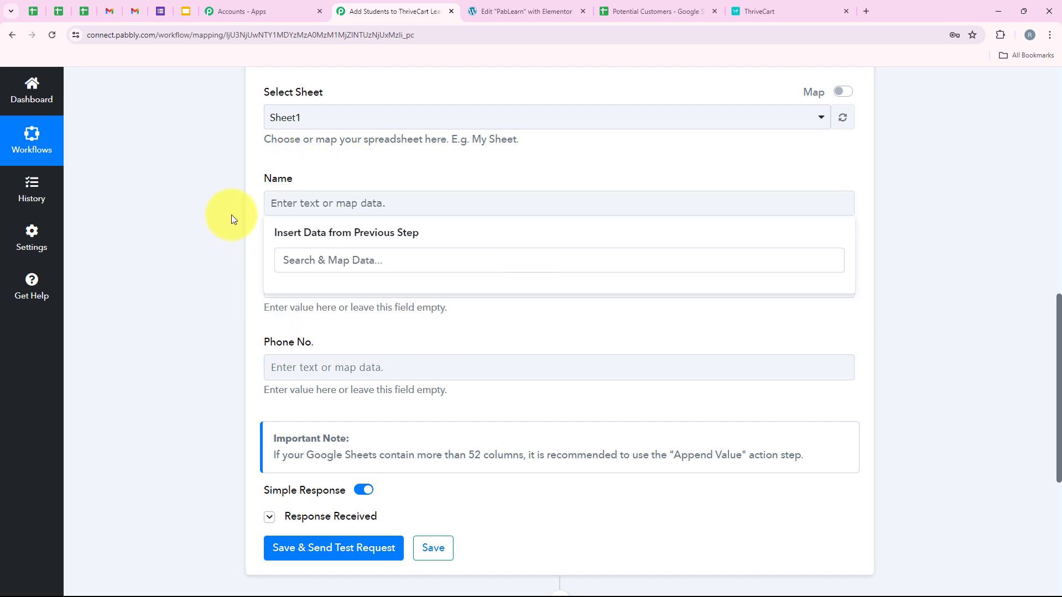
pyautogui.click(395, 202)
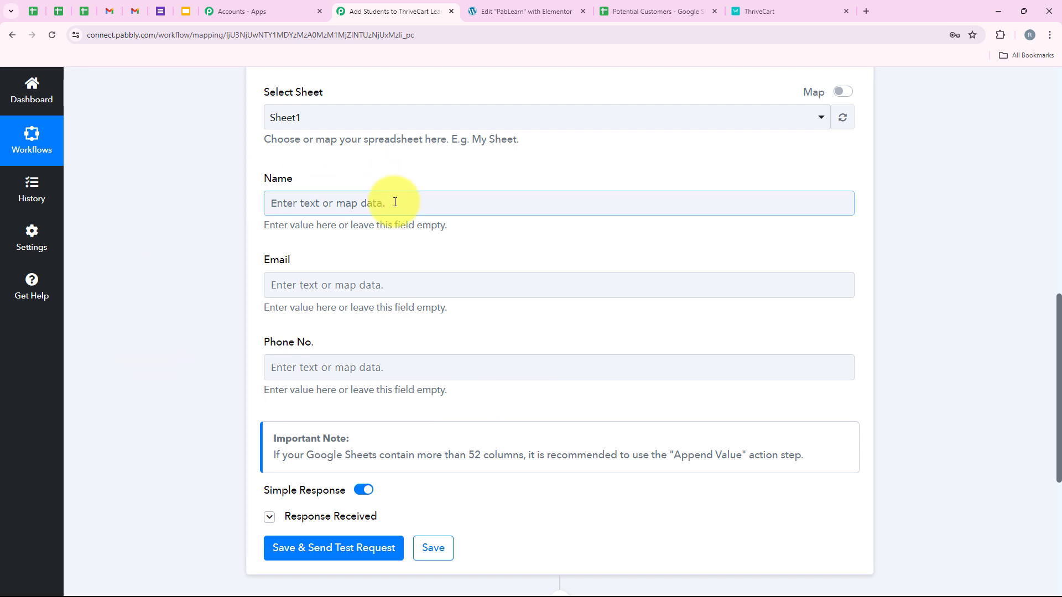
pyautogui.click(395, 202)
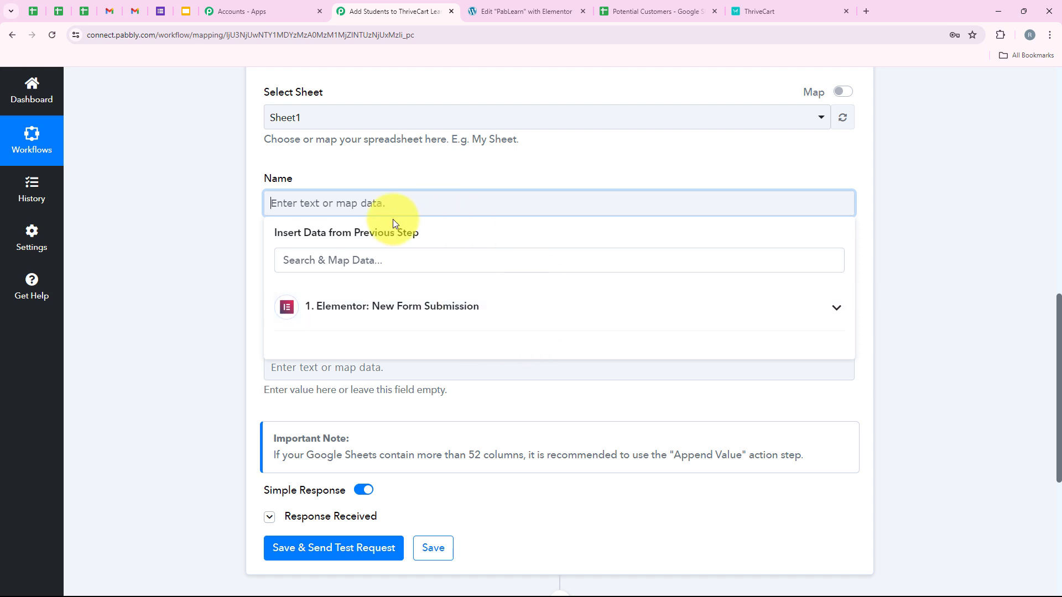
pyautogui.click(195, 312)
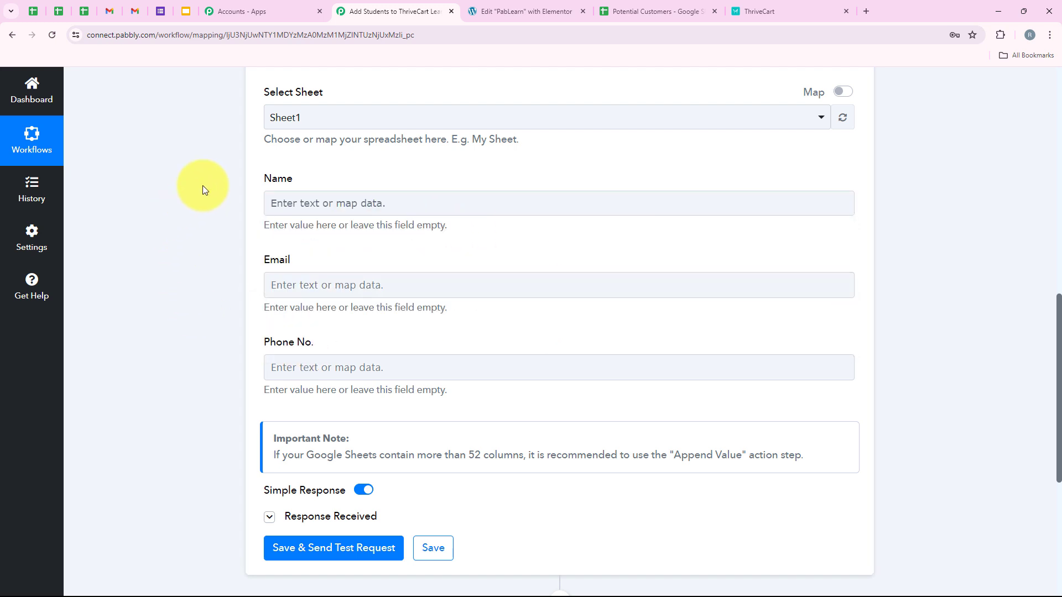
pyautogui.moveTo(251, 181); pyautogui.dragTo(324, 183)
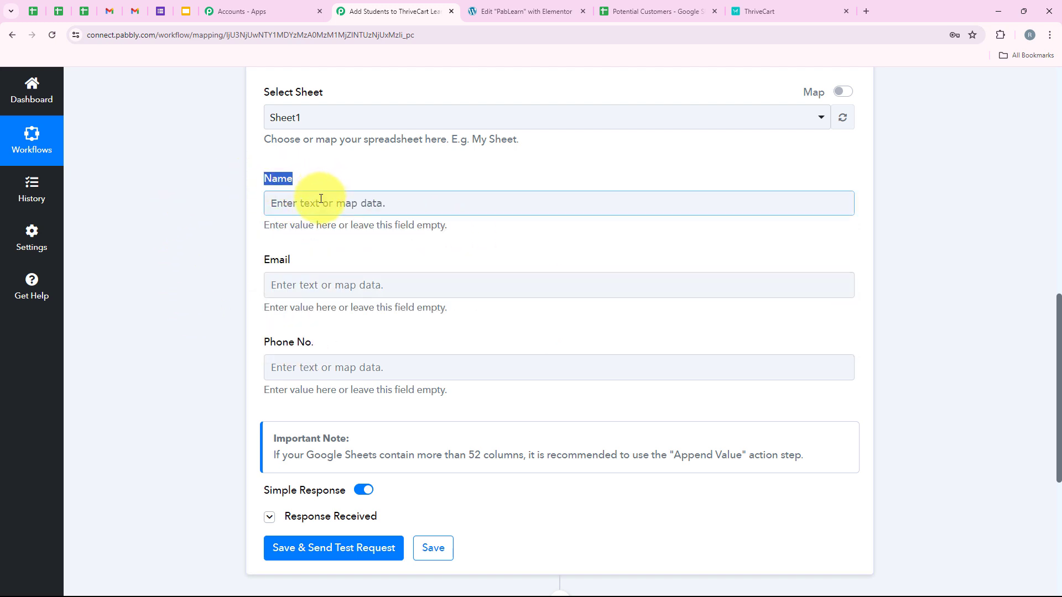
pyautogui.click(320, 199)
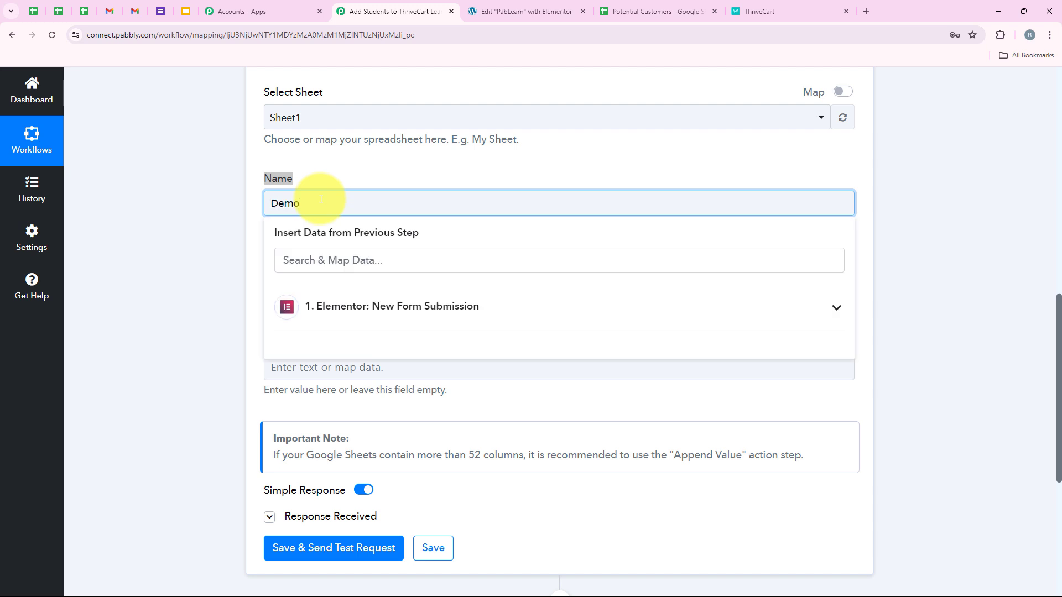
pyautogui.click(231, 188)
pyautogui.moveTo(340, 207); pyautogui.dragTo(253, 206)
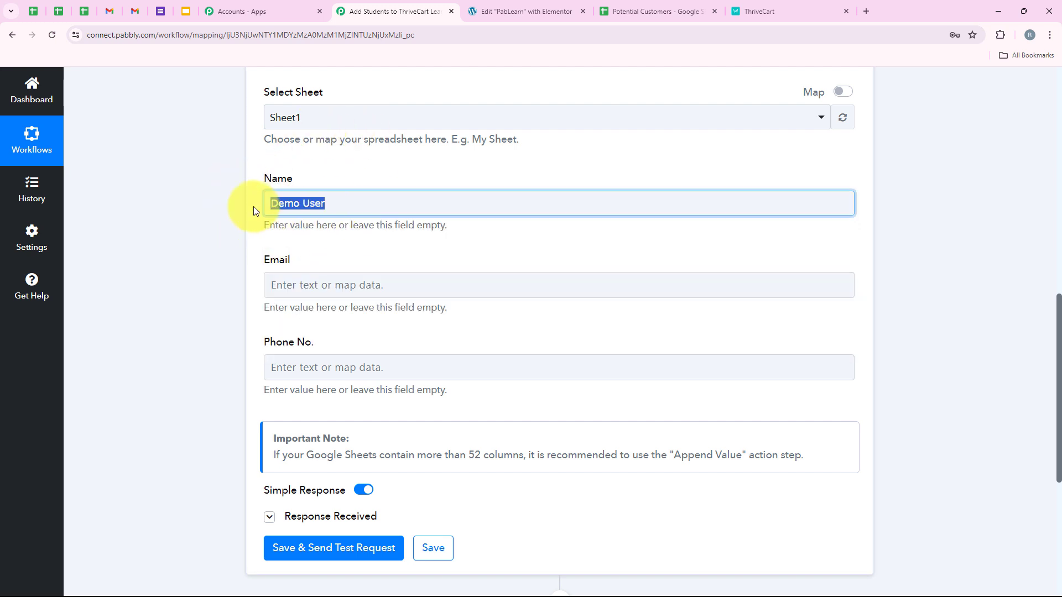
pyautogui.press('BackSpace')
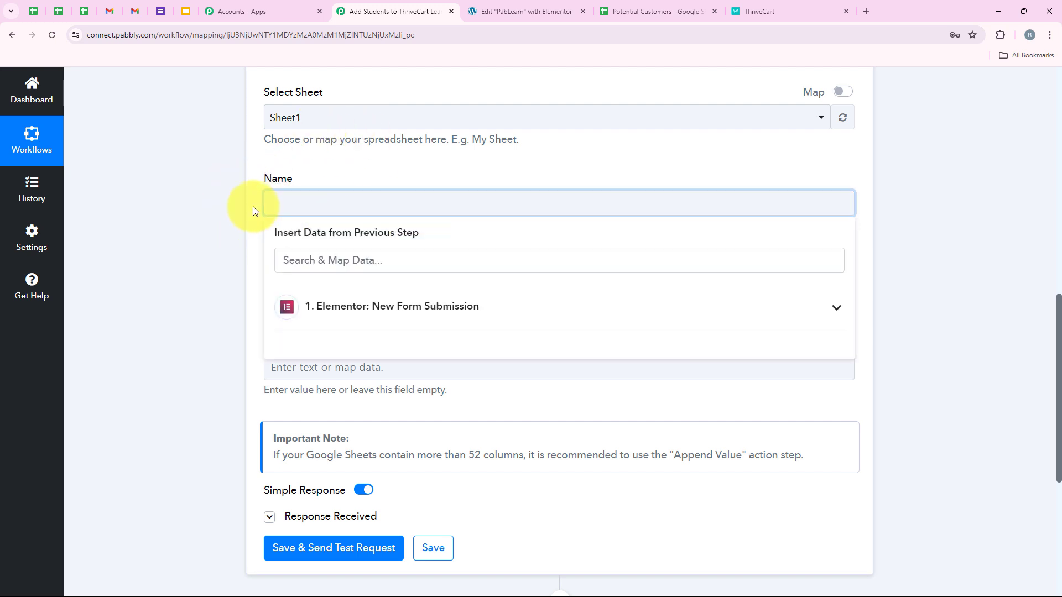
# - Expand the Elementor form submission data for the Name field and examine the values available for mapping
pyautogui.click(481, 308)
pyautogui.scroll(-2, 327, 435)
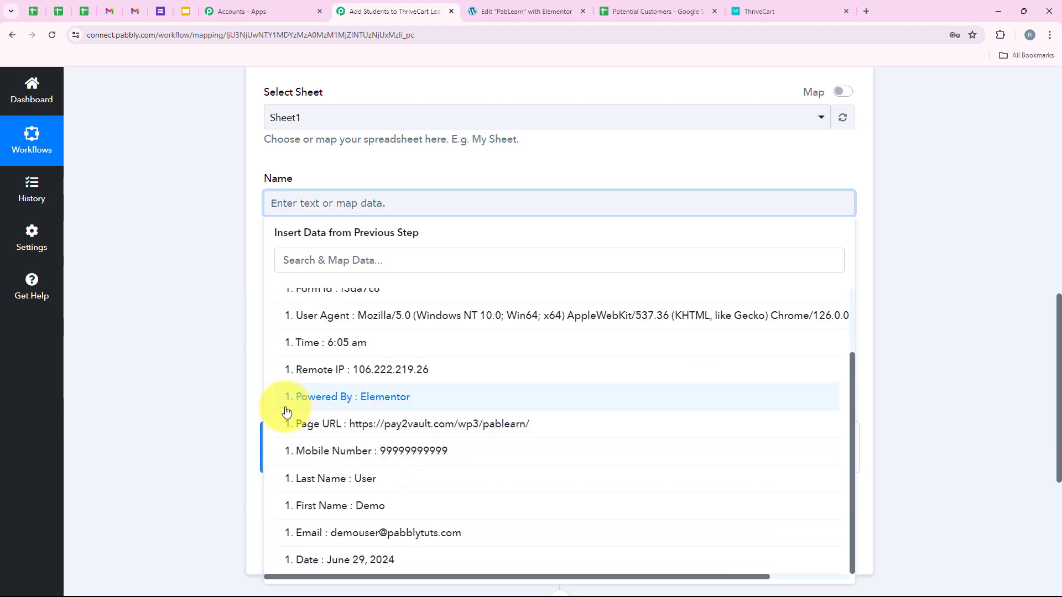
pyautogui.scroll(-2, 412, 423)
pyautogui.scroll(2, 437, 425)
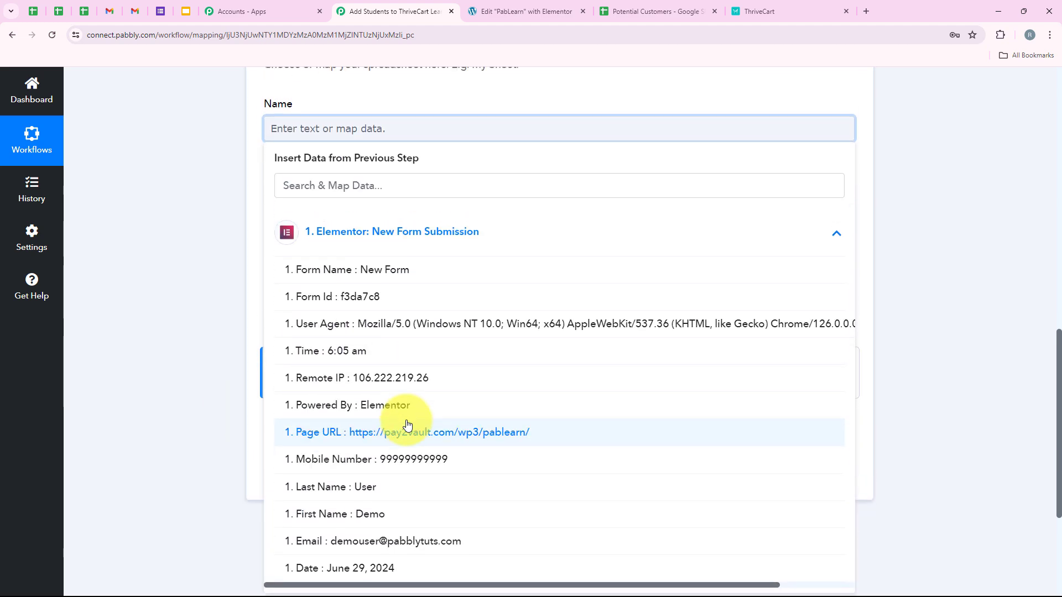
pyautogui.click(212, 314)
pyautogui.scroll(1, 212, 314)
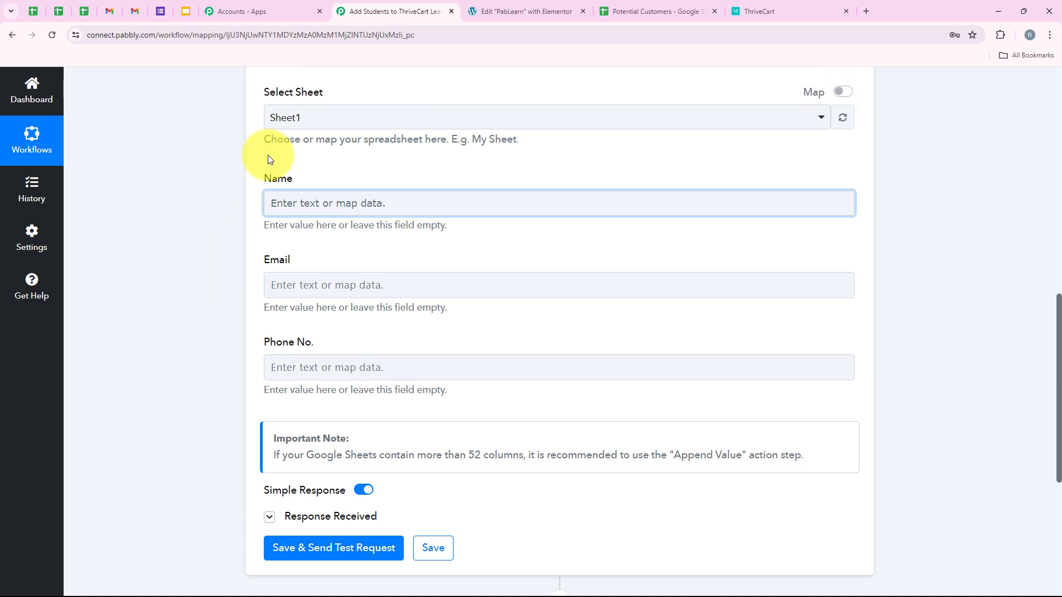
pyautogui.scroll(1, 271, 332)
pyautogui.scroll(-1, 245, 317)
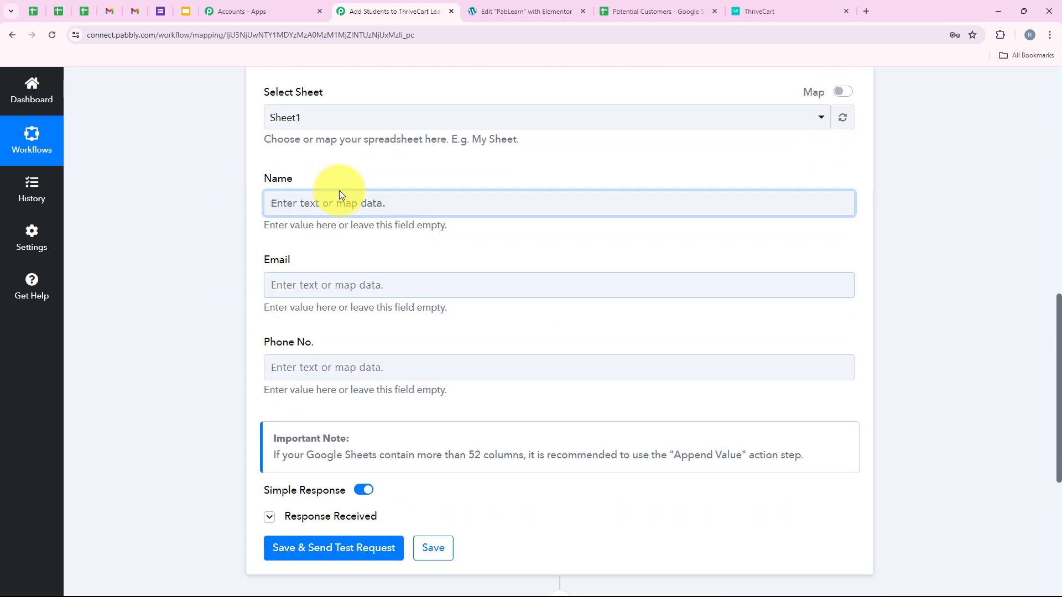
# - Map the Name field to the First Name and Last Name values from the Elementor form submission
pyautogui.click(309, 203)
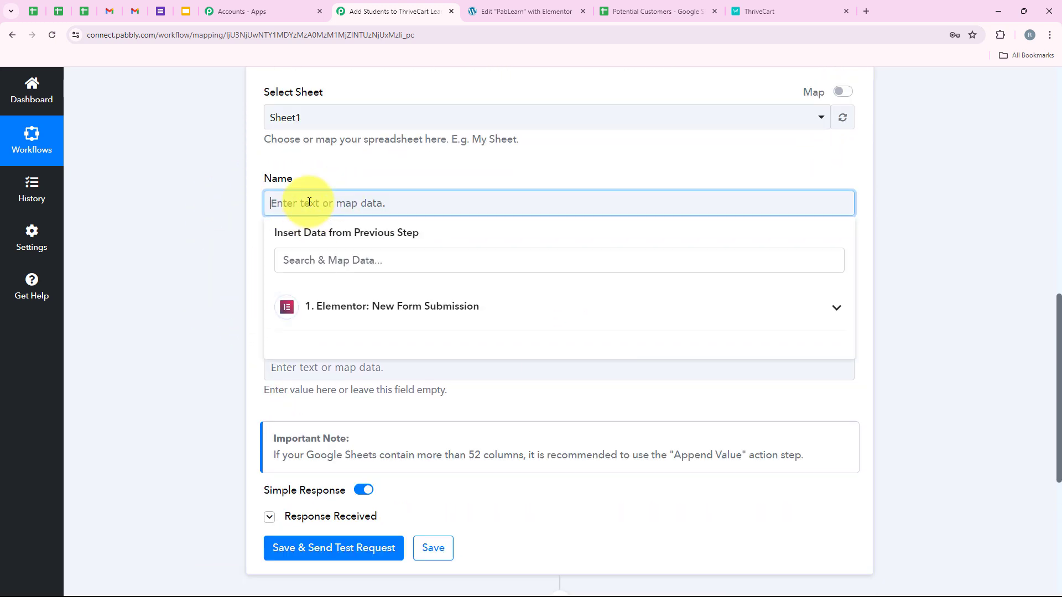
pyautogui.click(304, 261)
pyautogui.write('name')
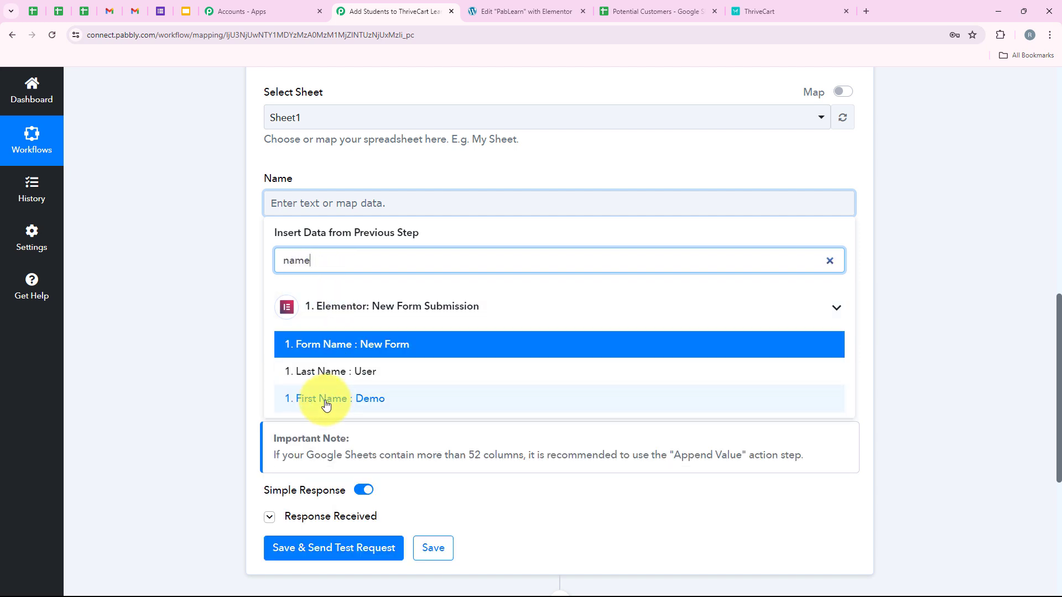
pyautogui.click(325, 401)
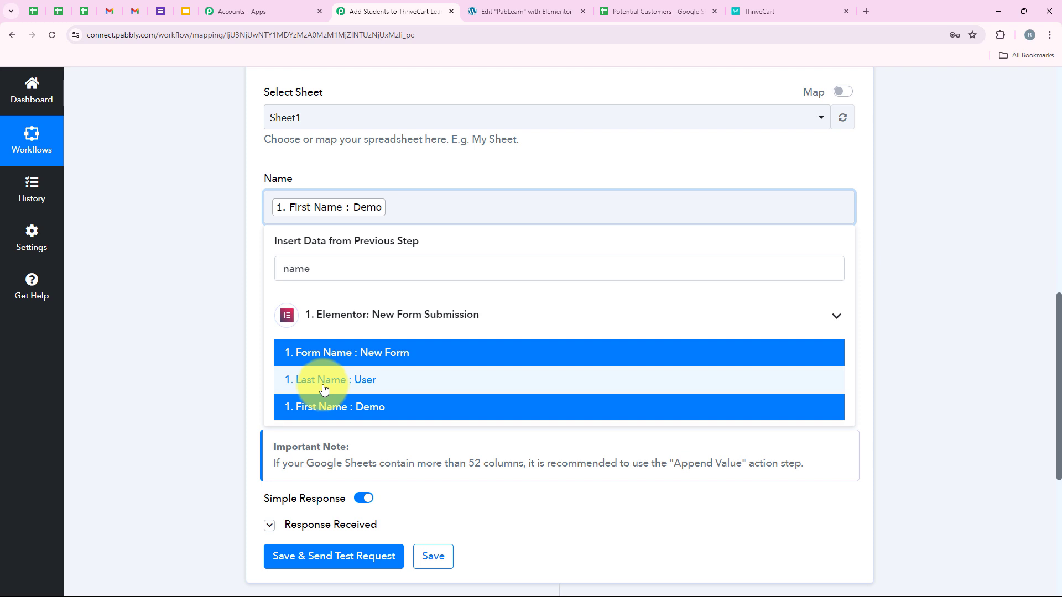
pyautogui.click(324, 380)
pyautogui.click(224, 233)
# - Map the Email field to the Email value from the Elementor form submission
pyautogui.scroll(-1, 265, 243)
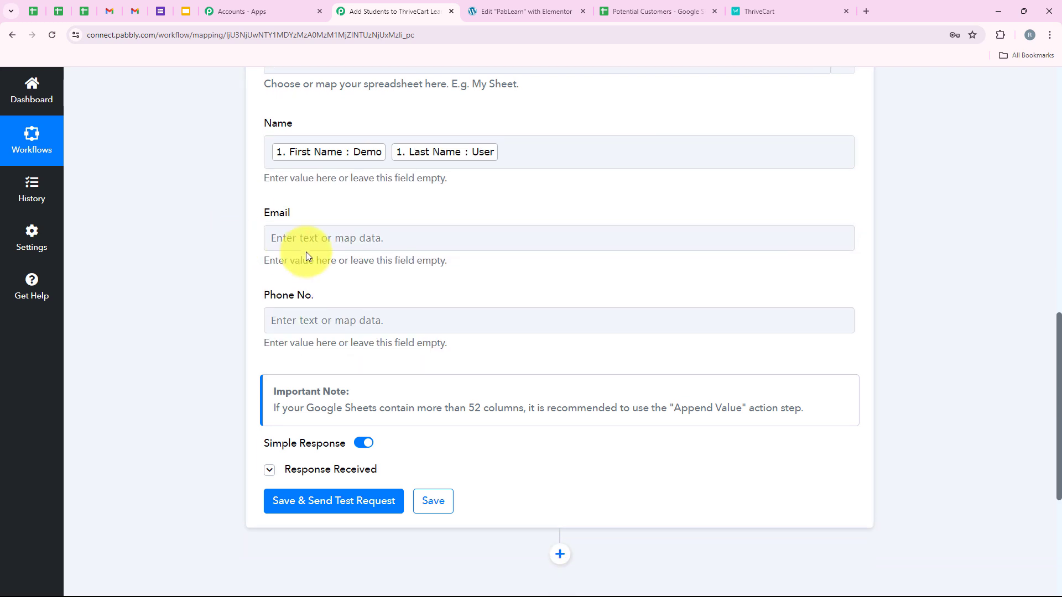
pyautogui.click(307, 241)
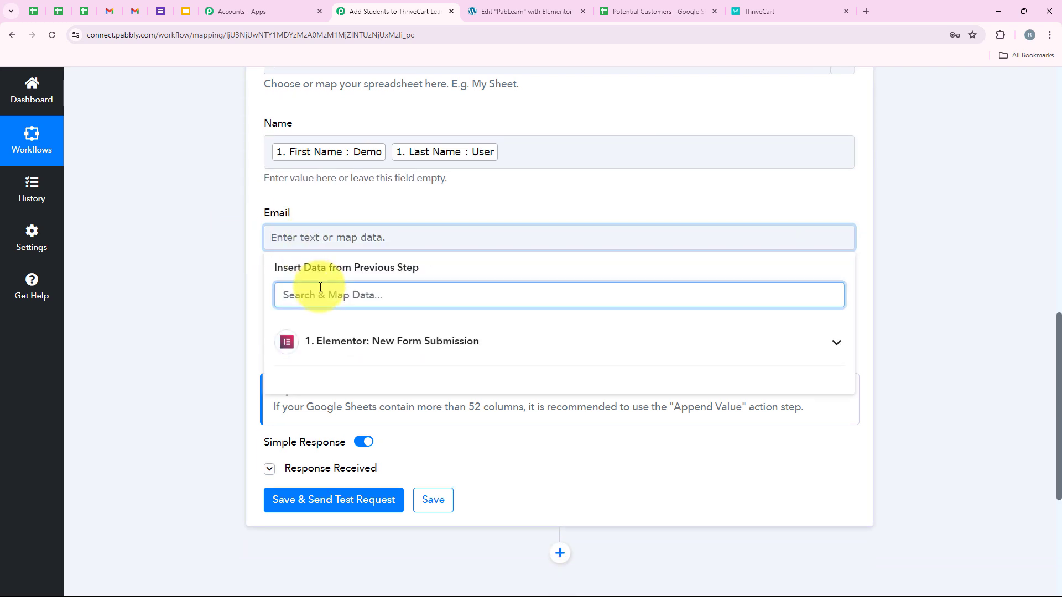
pyautogui.write('ema')
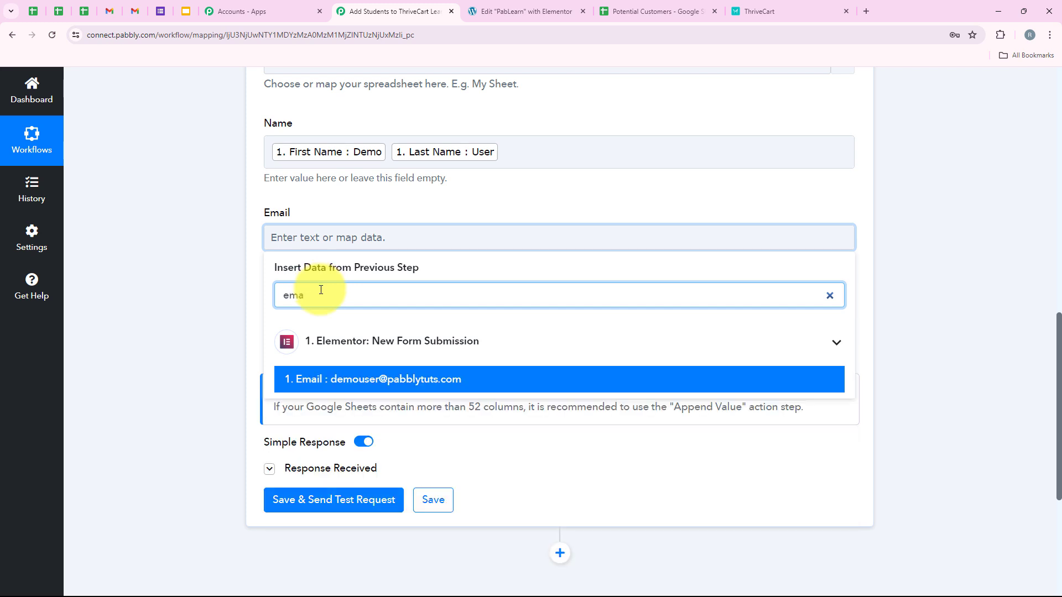
pyautogui.click(437, 377)
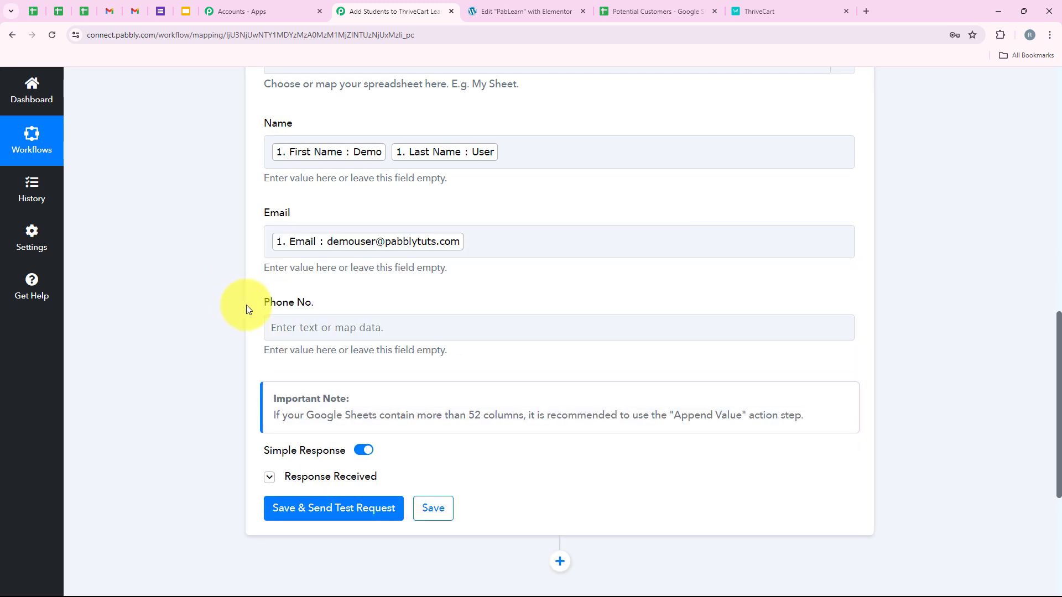
# - Map the Phone No. field to the Mobile Number value from the Elementor form submission
pyautogui.click(308, 331)
pyautogui.click(272, 327)
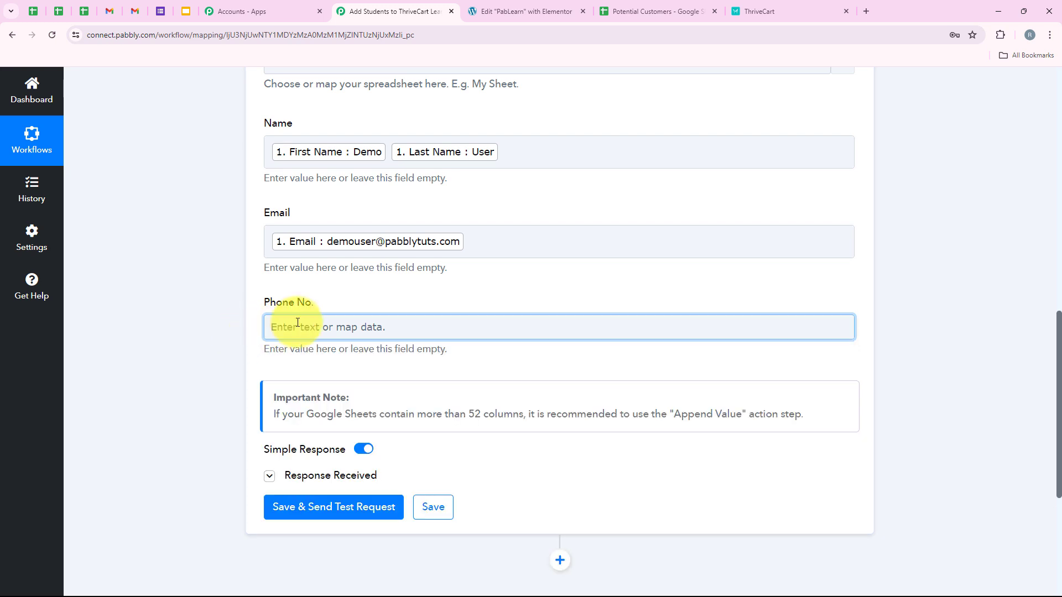
pyautogui.click(273, 327)
pyautogui.click(318, 385)
pyautogui.write('nu')
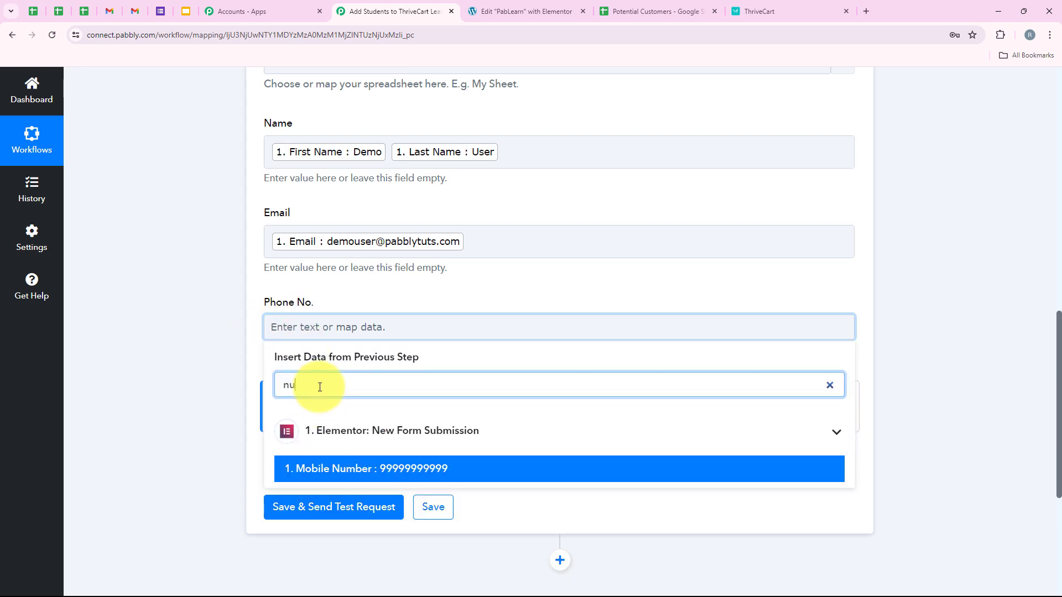
pyautogui.write('m')
pyautogui.click(348, 468)
pyautogui.click(180, 344)
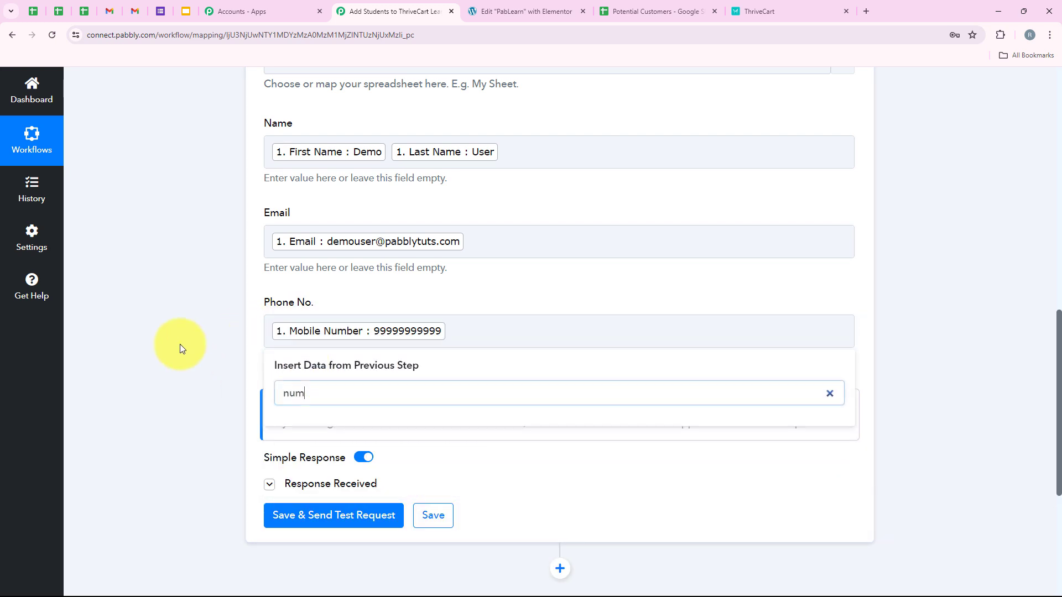
# - Save the Google Sheets action with a test request, and review the received response against the mapped fields
pyautogui.scroll(-2, 184, 302)
pyautogui.click(270, 408)
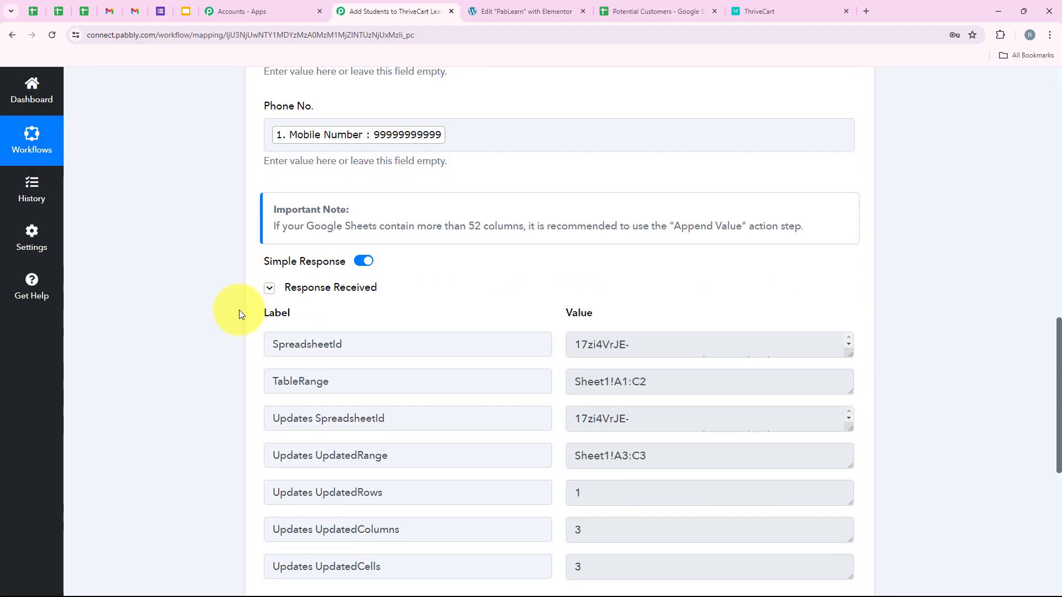
pyautogui.scroll(-4, 470, 408)
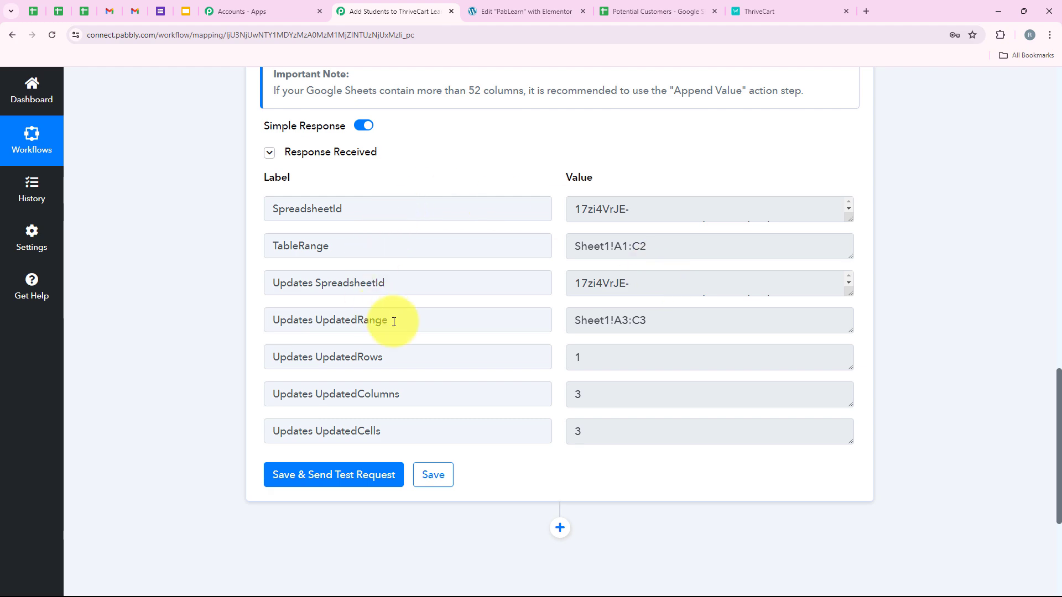
pyautogui.scroll(2, 393, 321)
pyautogui.scroll(5, 395, 323)
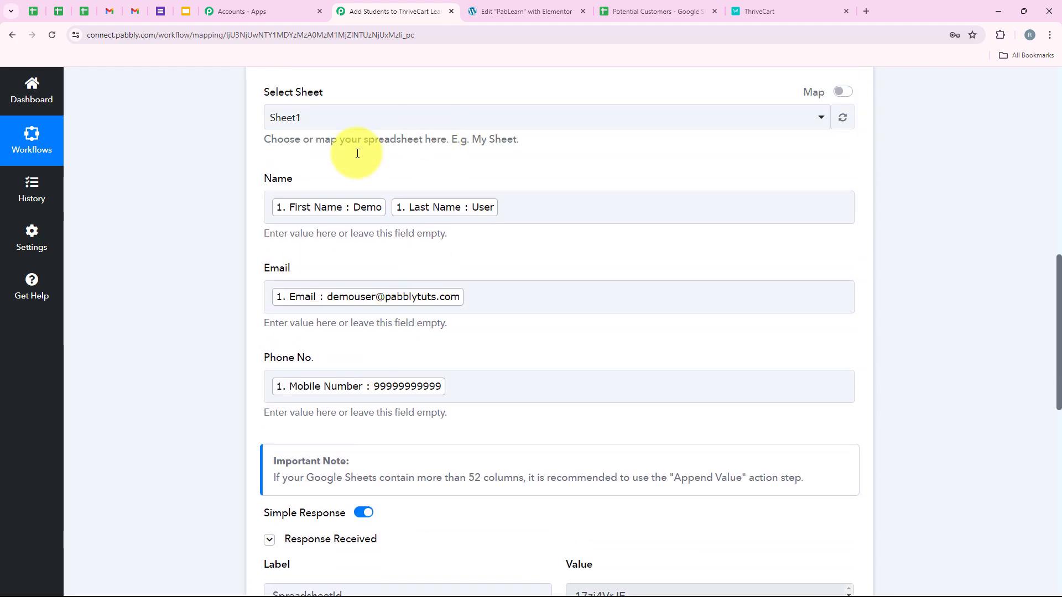
pyautogui.scroll(-2, 227, 337)
pyautogui.scroll(-5, 227, 337)
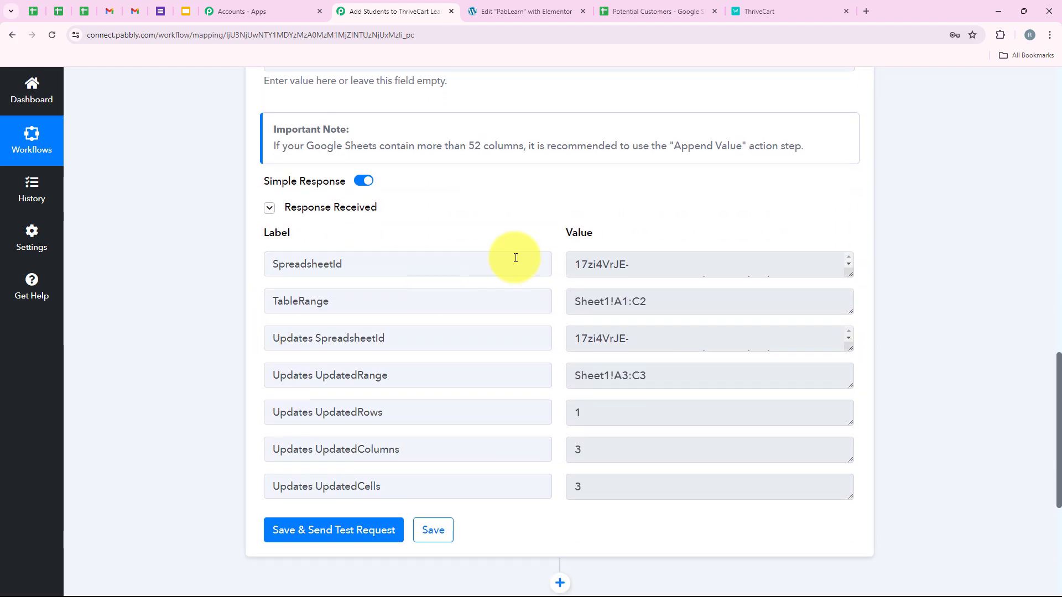
# - Check row 3 of the Potential Customers spreadsheet and fit the Email column's width to its contents
pyautogui.click(646, 7)
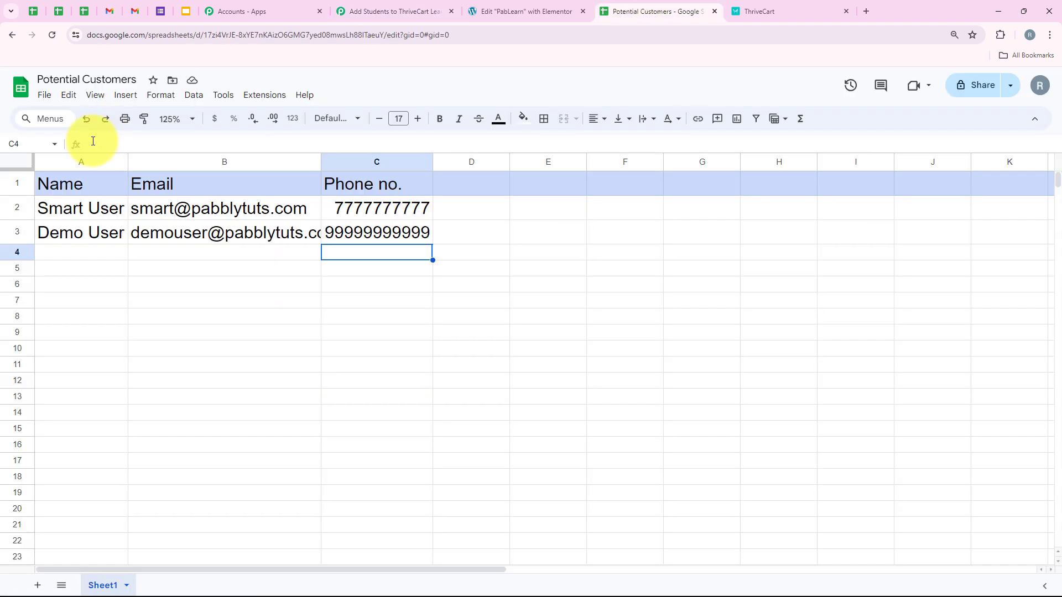
pyautogui.click(17, 232)
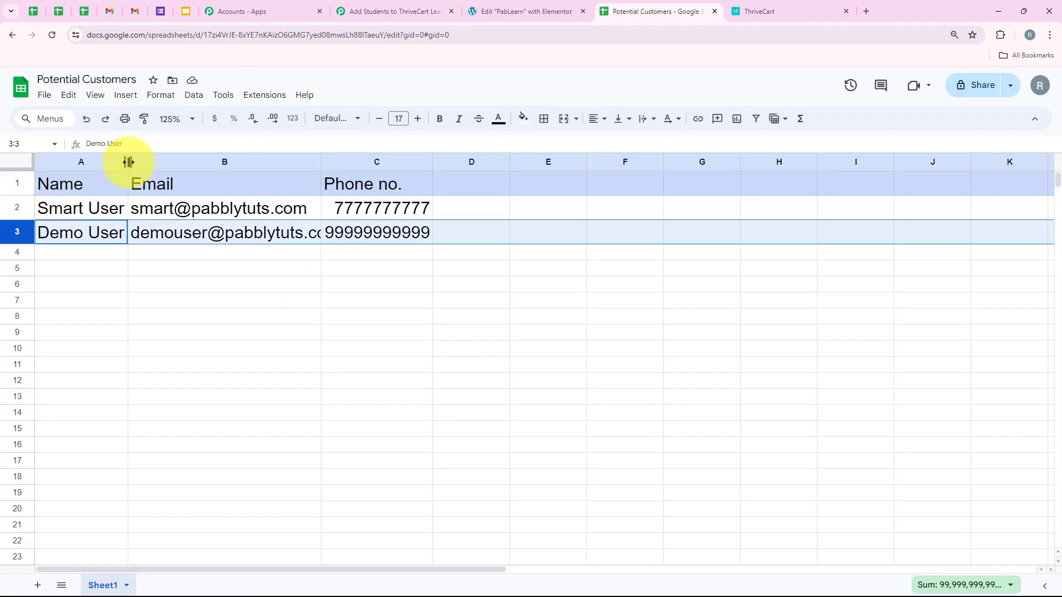
pyautogui.doubleClick(321, 162)
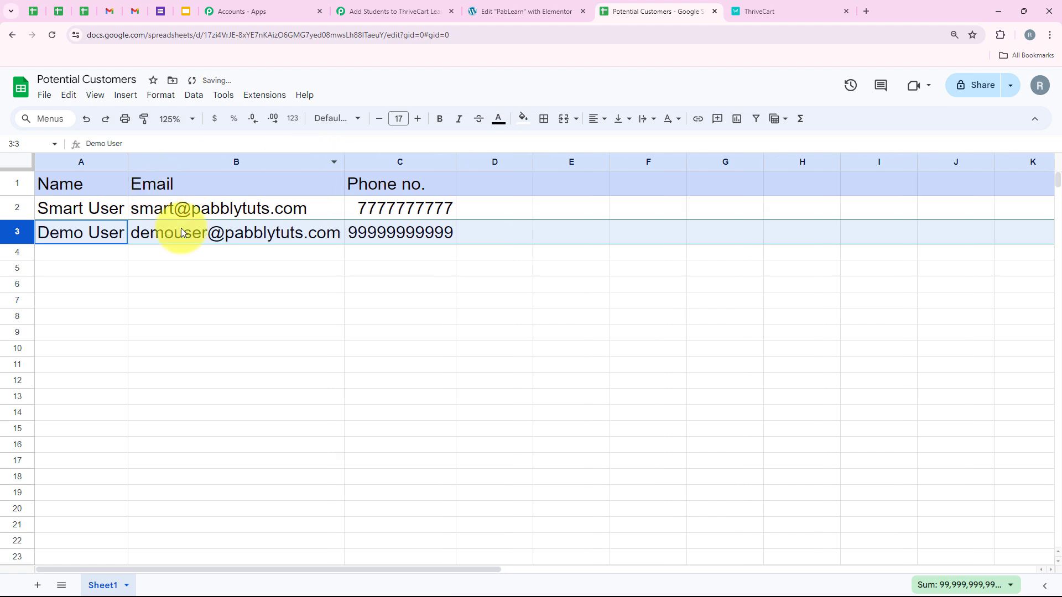
pyautogui.click(392, 267)
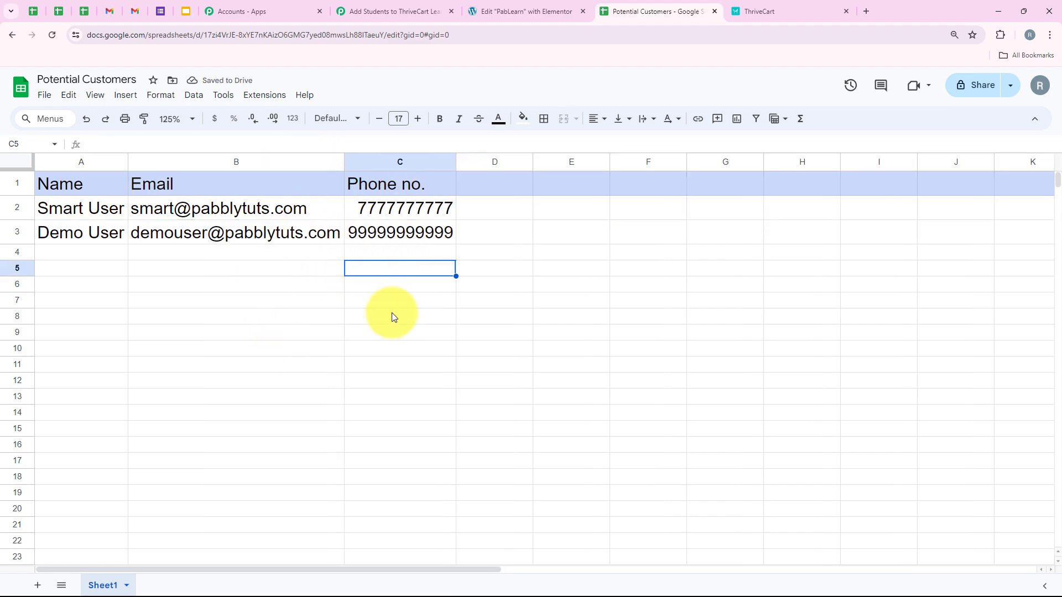
# - Return to the Pabbly Connect workflow and collapse the Google Sheets action step
pyautogui.click(414, 6)
pyautogui.scroll(6, 217, 281)
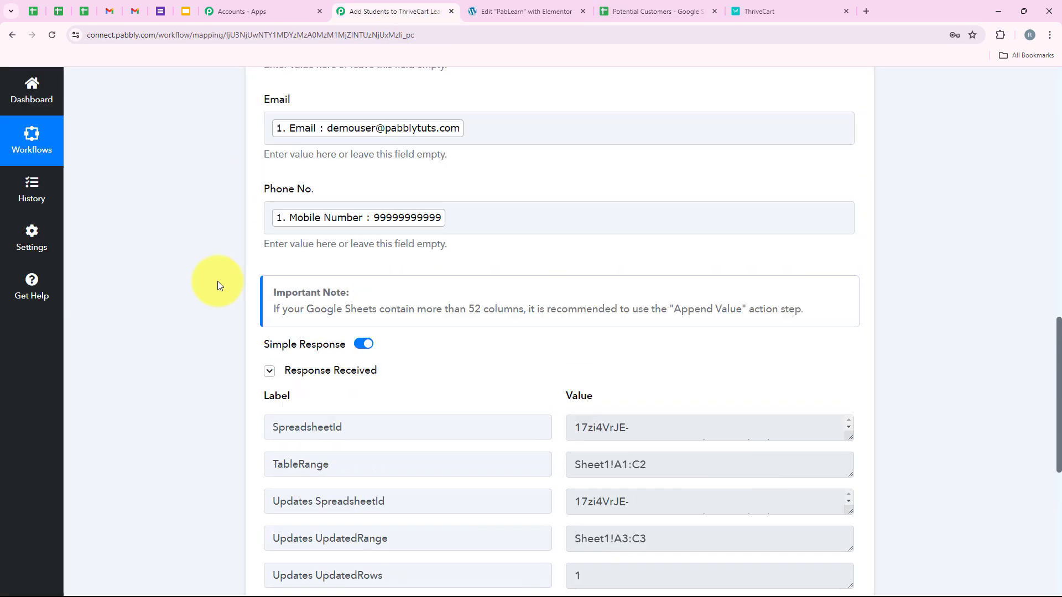
pyautogui.scroll(10, 218, 281)
pyautogui.click(426, 331)
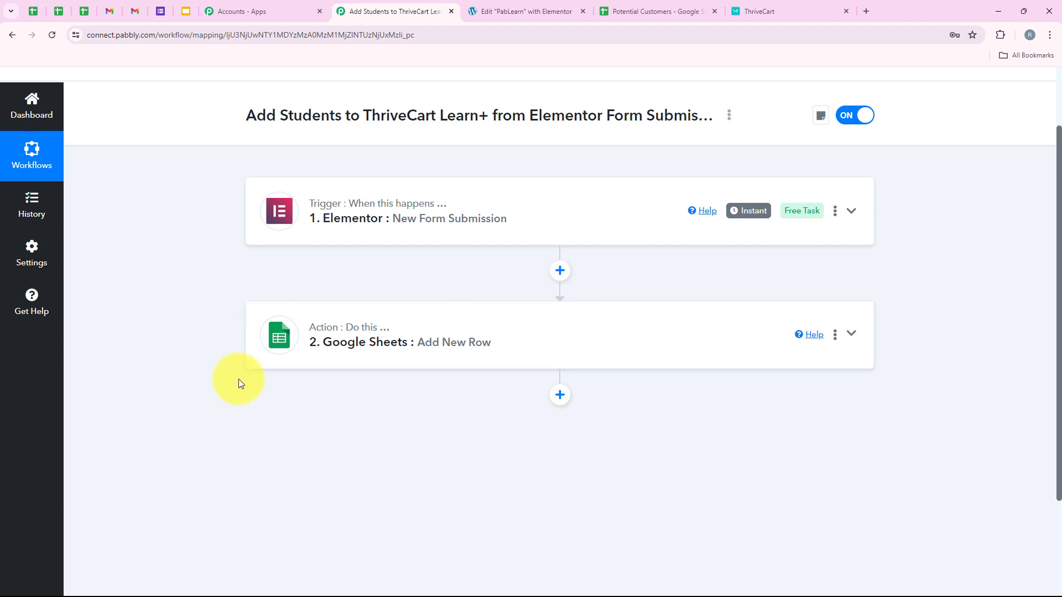
# - Add an action step after Google Sheets that uses ThriveCart Learn + with the Create New Student event
pyautogui.click(559, 399)
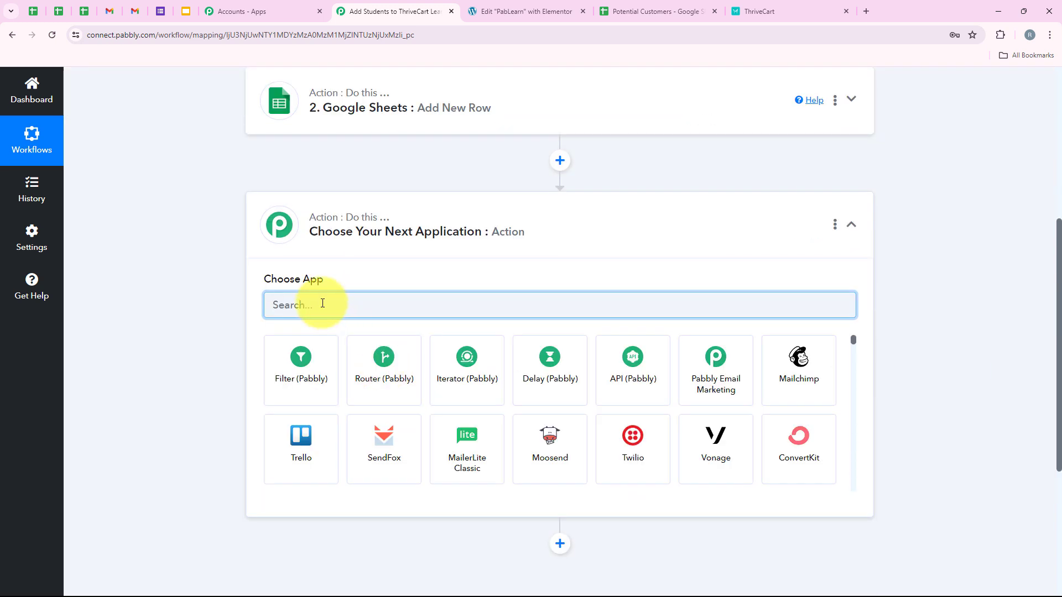
pyautogui.write('ThriveCart')
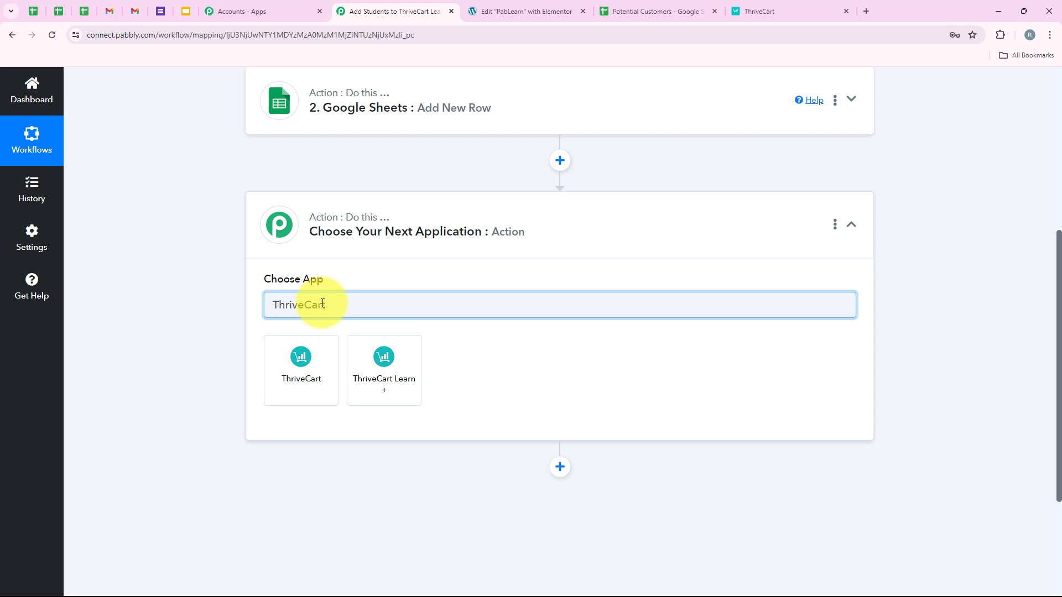
pyautogui.click(377, 357)
pyautogui.moveTo(259, 334); pyautogui.dragTo(446, 341)
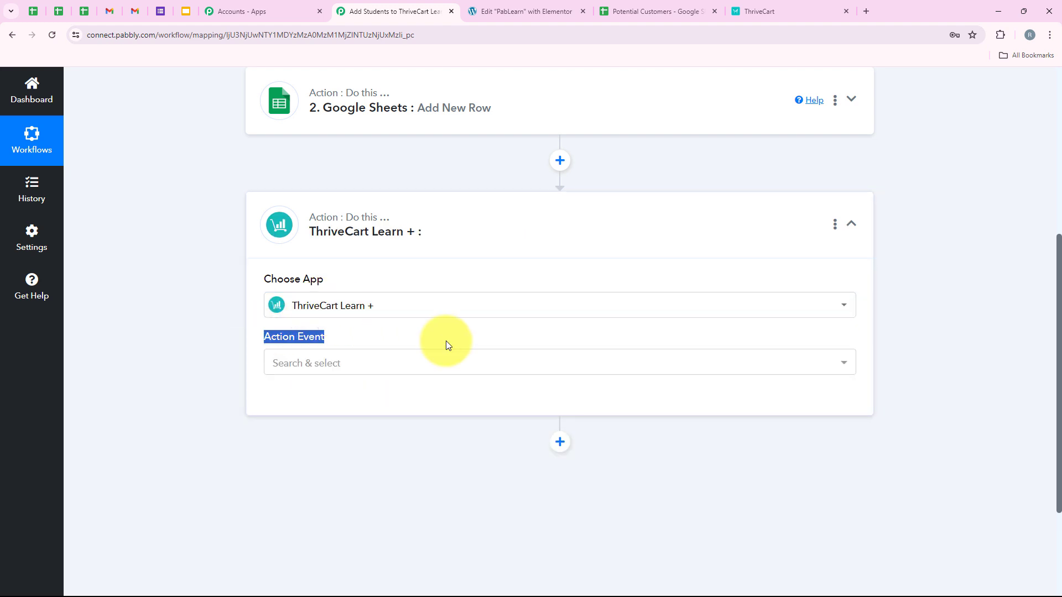
pyautogui.click(387, 377)
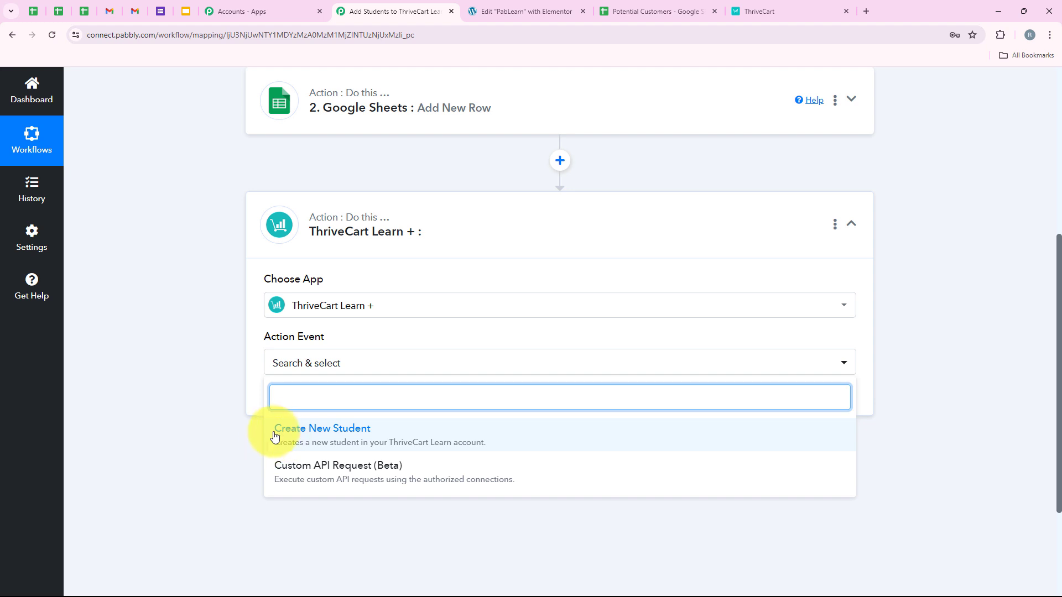
pyautogui.click(289, 429)
# - Start a new ThriveCart Learn + connection and read the instructions on where to get the API key
pyautogui.click(296, 409)
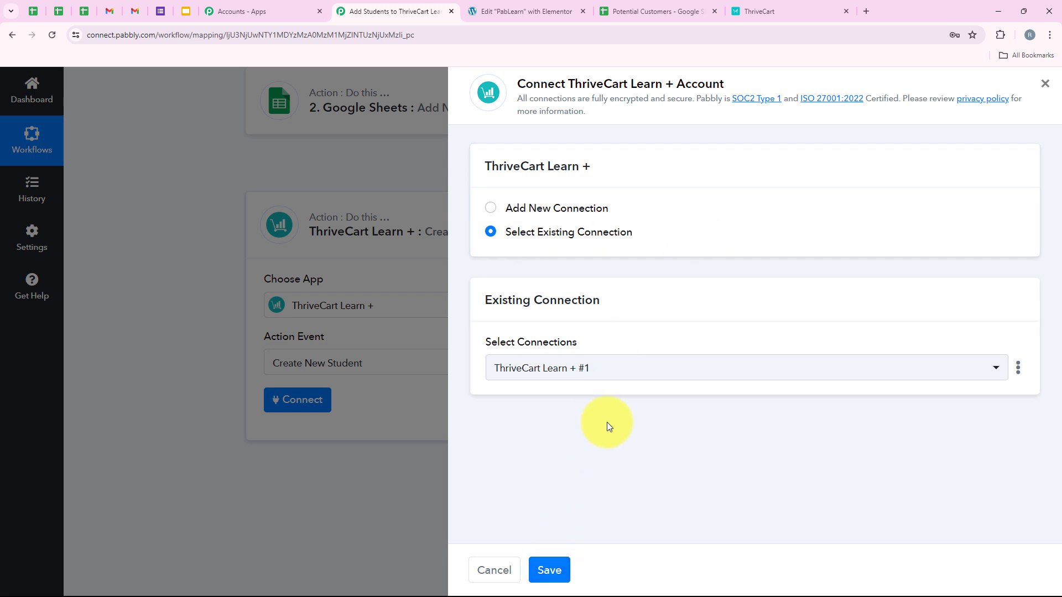
pyautogui.click(556, 209)
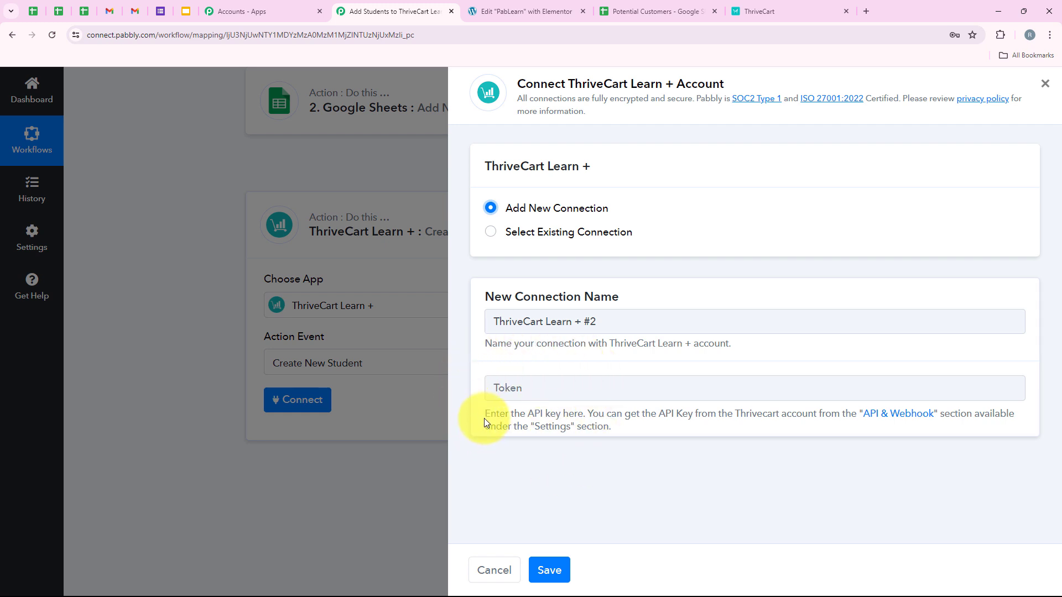
pyautogui.moveTo(486, 415); pyautogui.dragTo(924, 409)
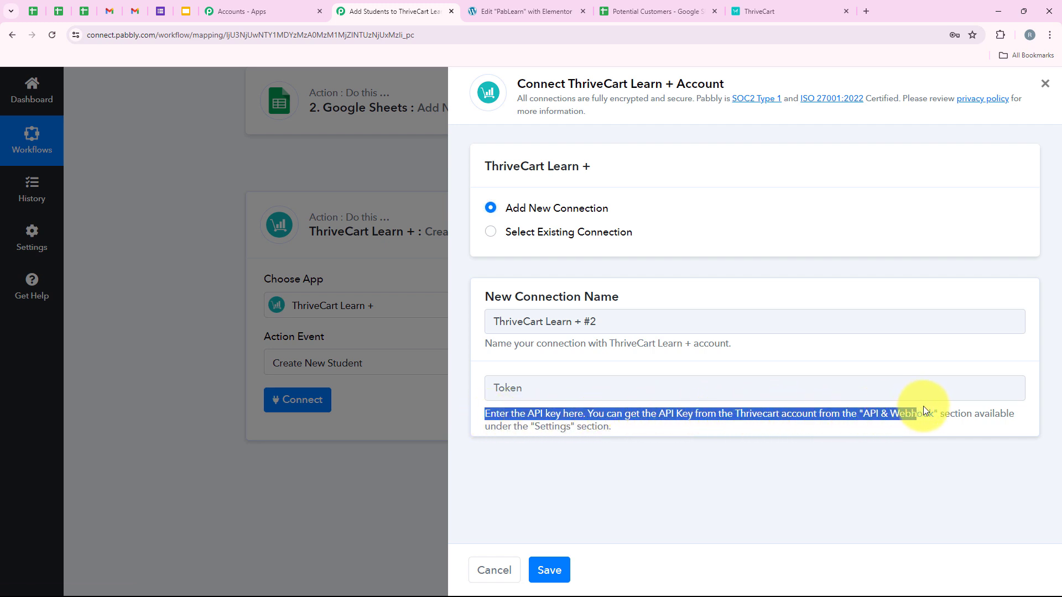
pyautogui.moveTo(988, 407); pyautogui.dragTo(983, 463)
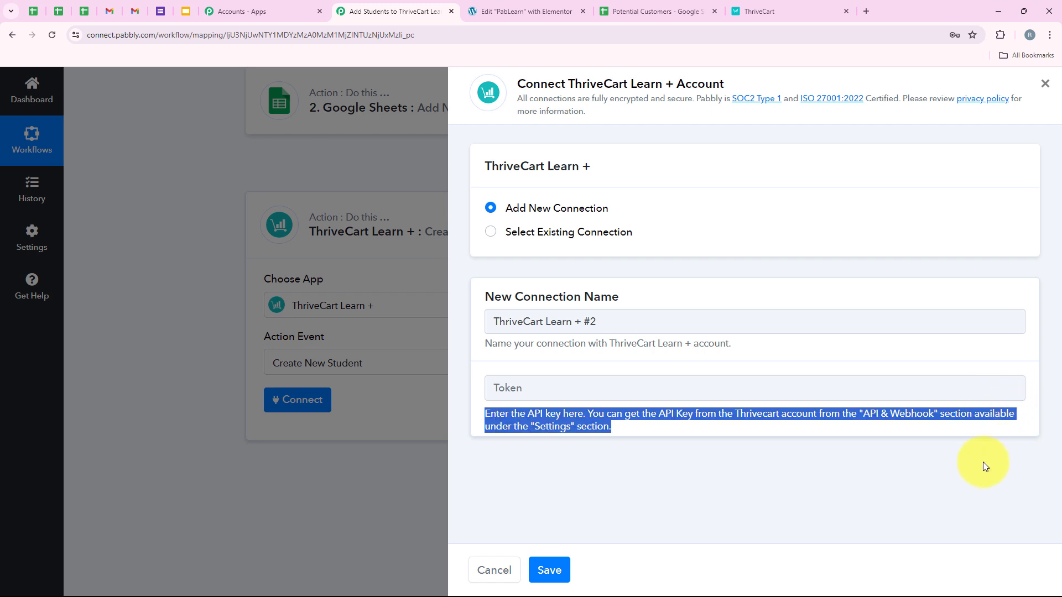
pyautogui.click(655, 480)
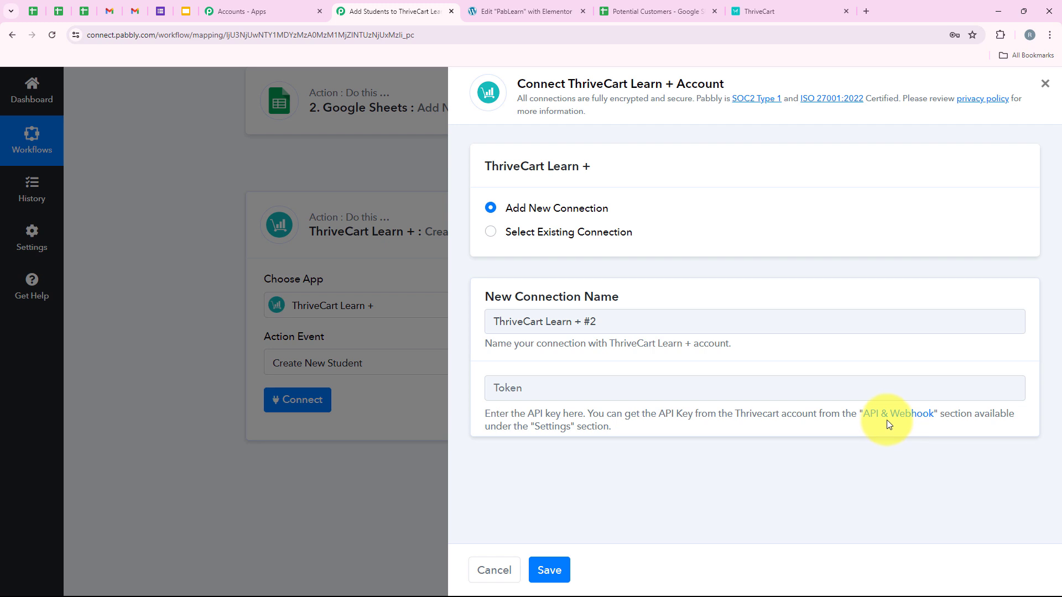
pyautogui.tripleClick(902, 425)
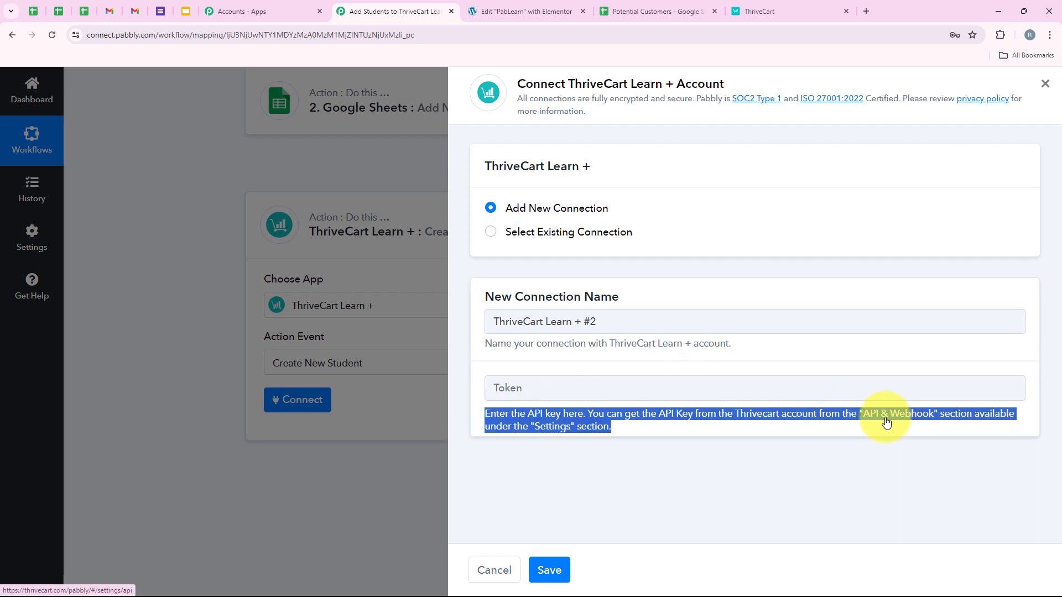
# - Open ThriveCart's API key settings, create an API key named New Student and copy it
pyautogui.click(886, 422)
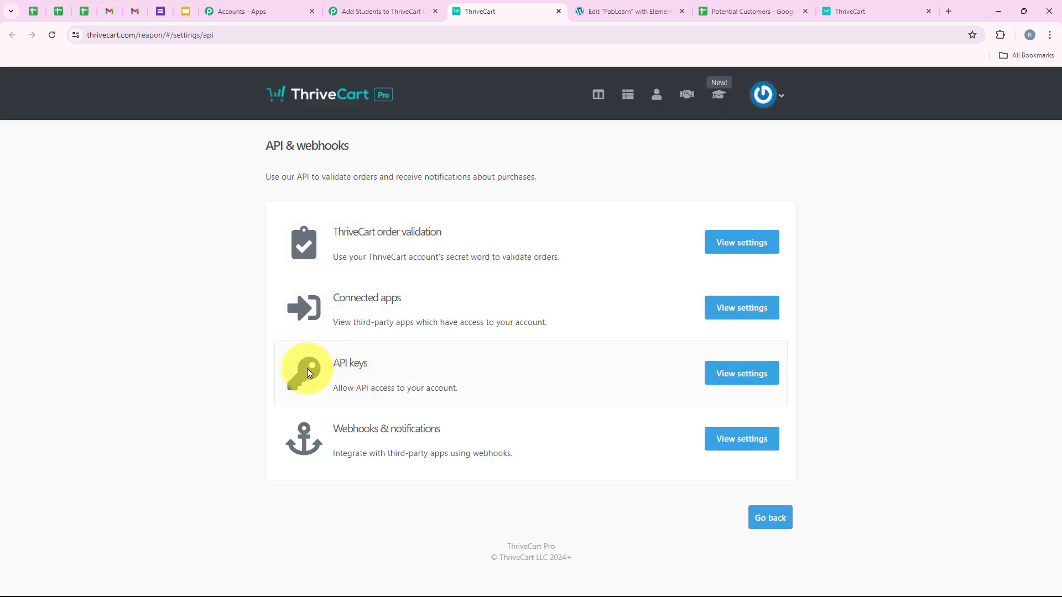
pyautogui.click(737, 374)
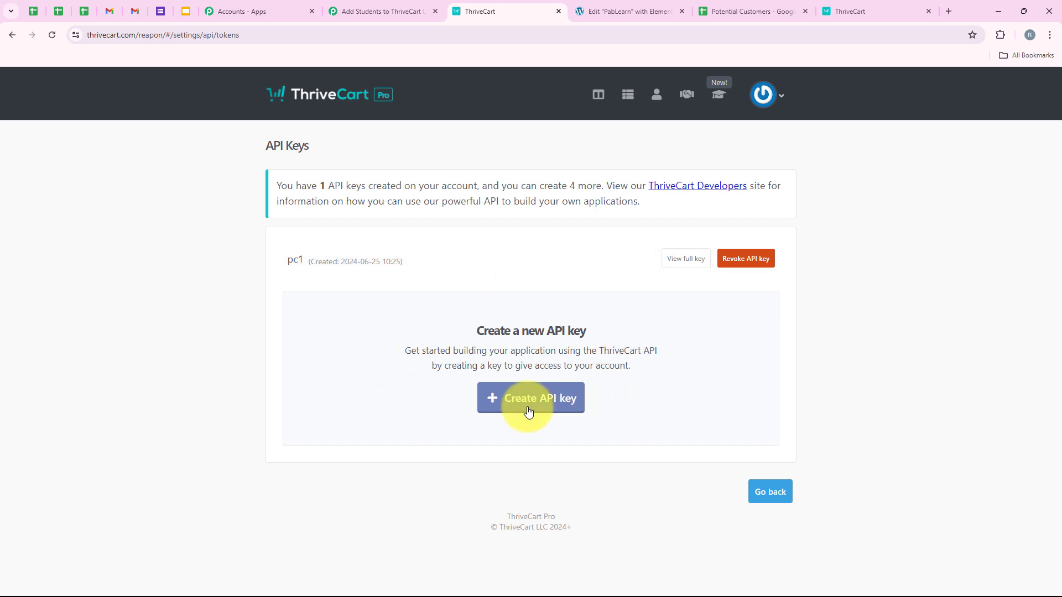
pyautogui.click(500, 410)
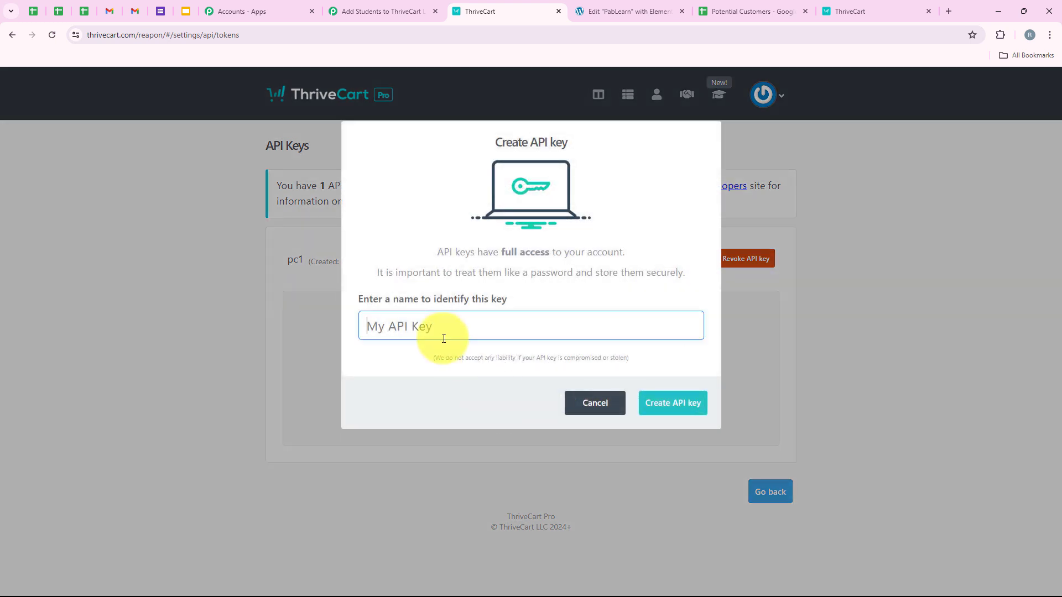
pyautogui.click(515, 327)
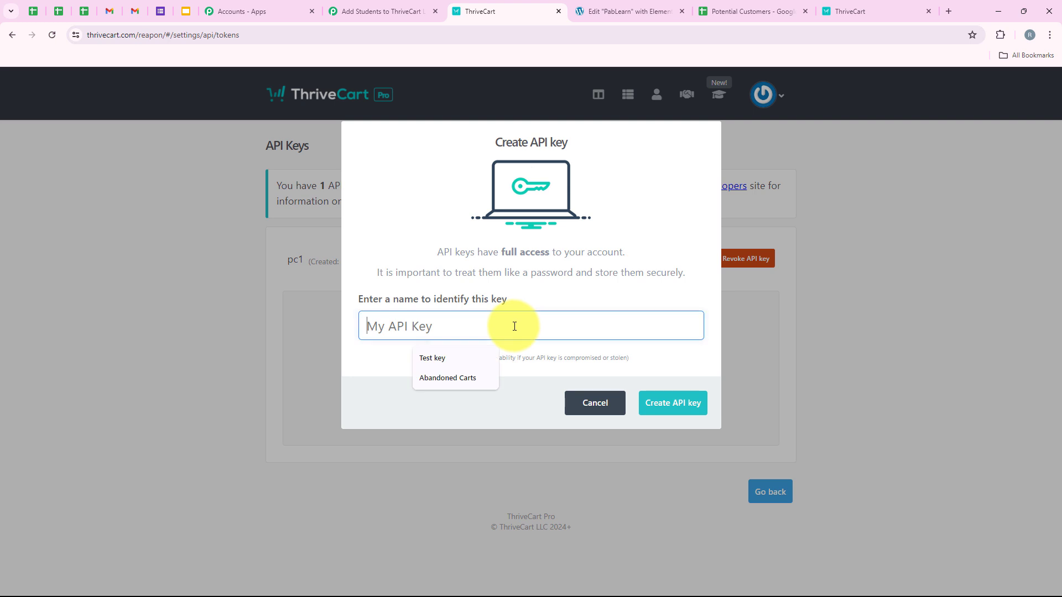
pyautogui.write('N')
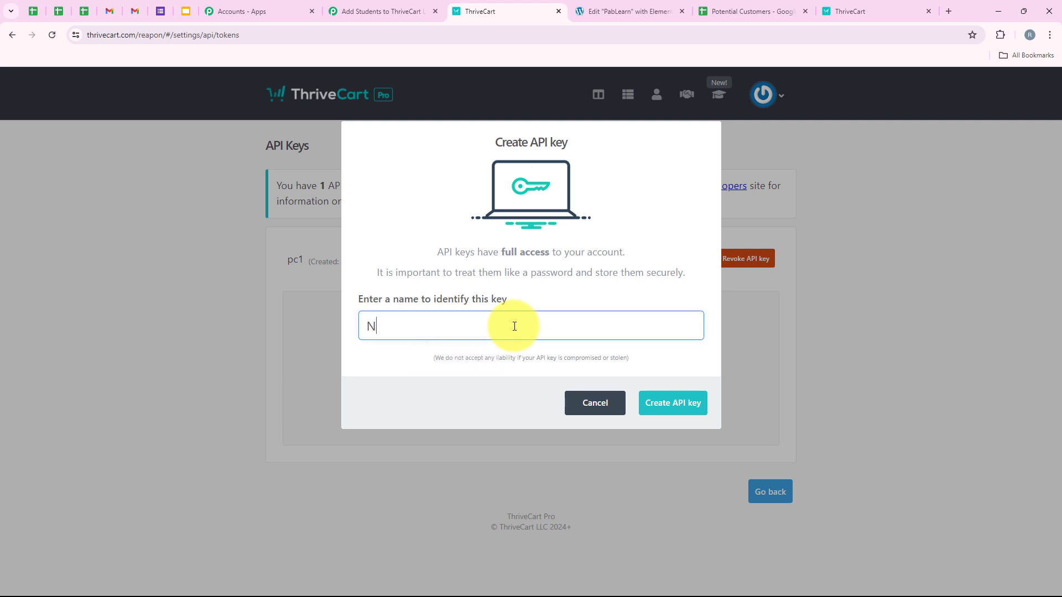
pyautogui.write('ew Student')
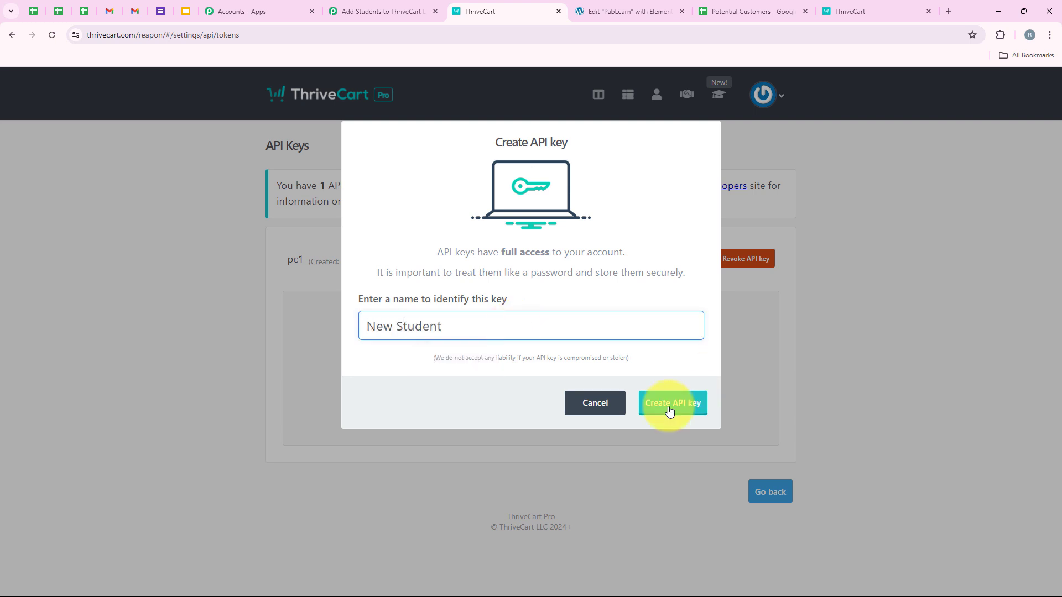
pyautogui.click(670, 406)
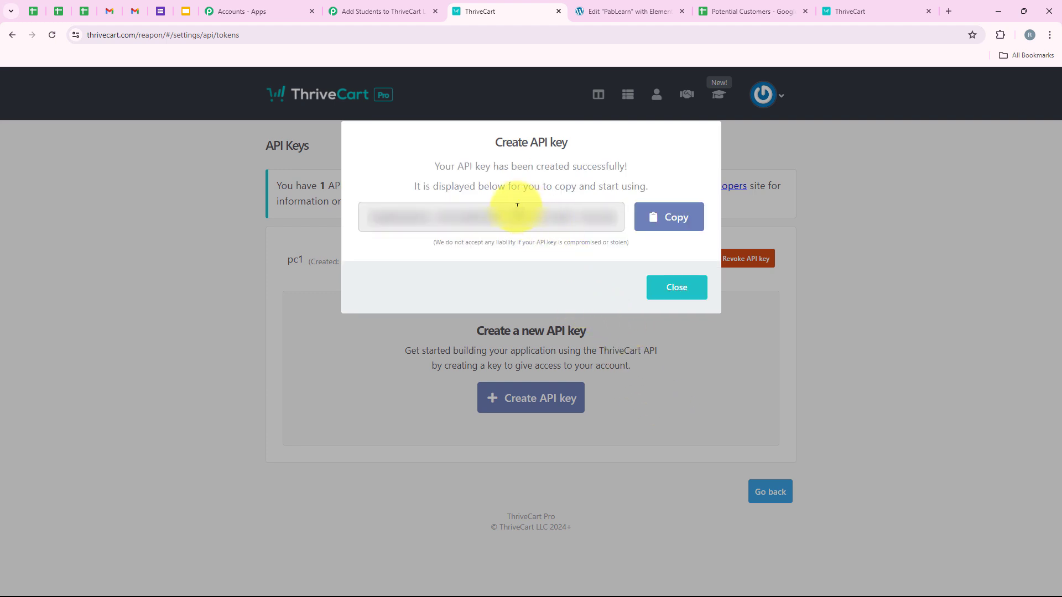
pyautogui.click(681, 219)
pyautogui.click(665, 287)
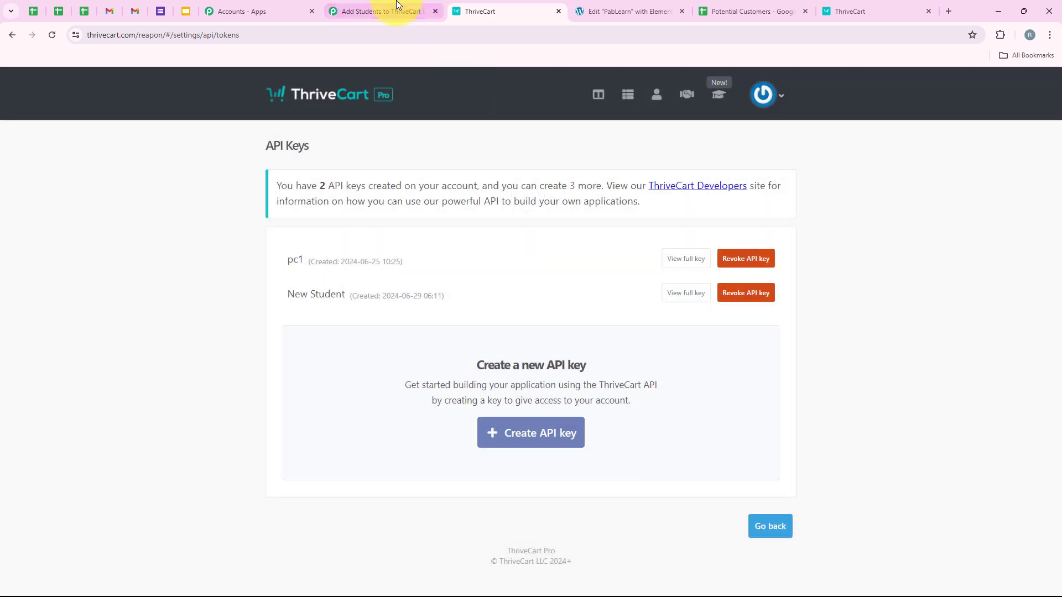
# - Return to Pabbly Connect, paste the copied API key into the Token field and save the ThriveCart Learn + connection
pyautogui.click(403, 11)
pyautogui.click(595, 386)
pyautogui.rightClick(595, 387)
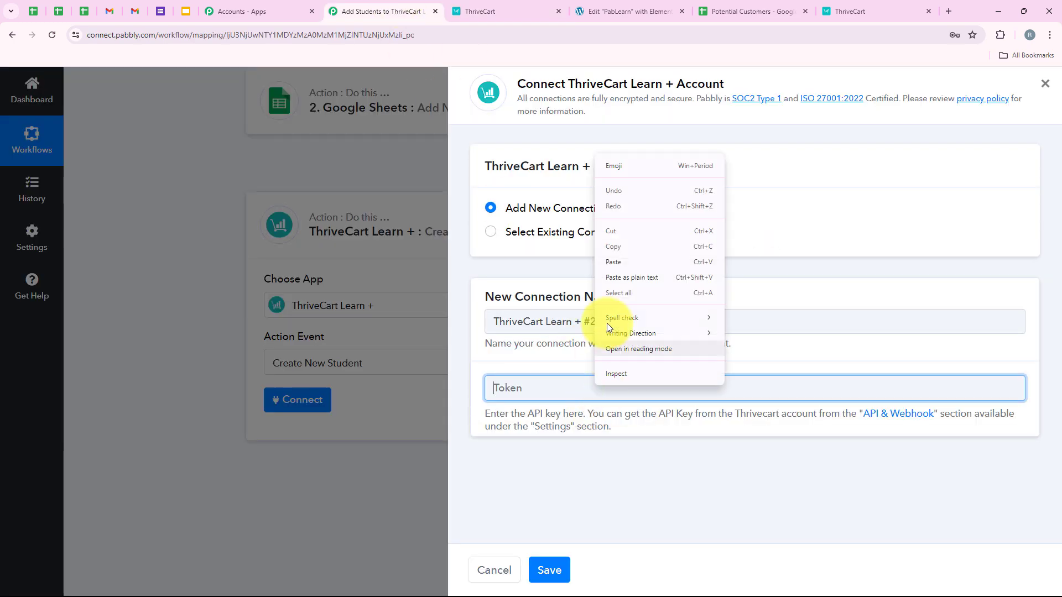
pyautogui.click(614, 263)
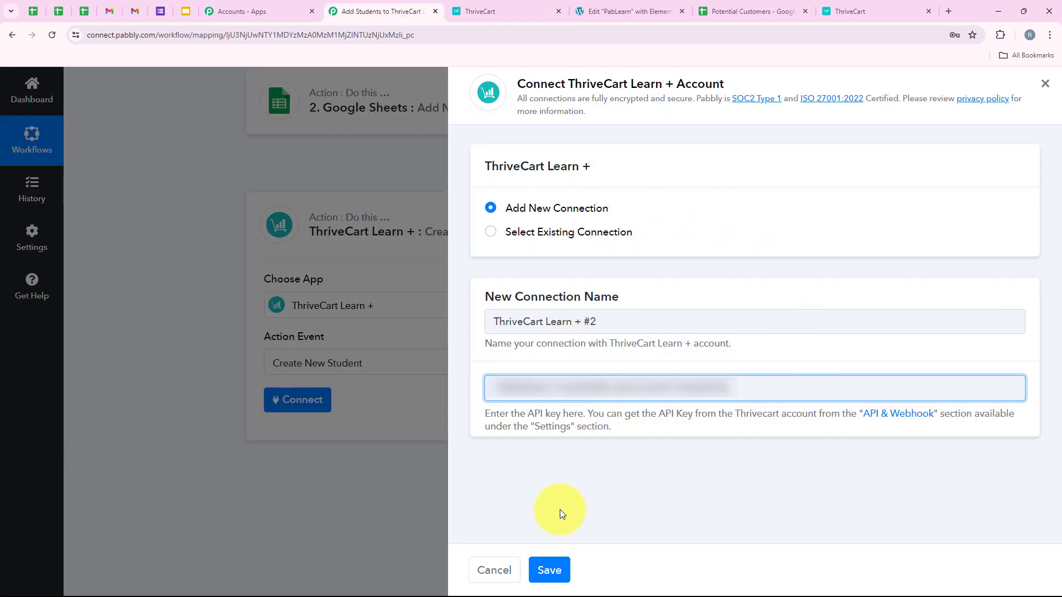
pyautogui.click(562, 575)
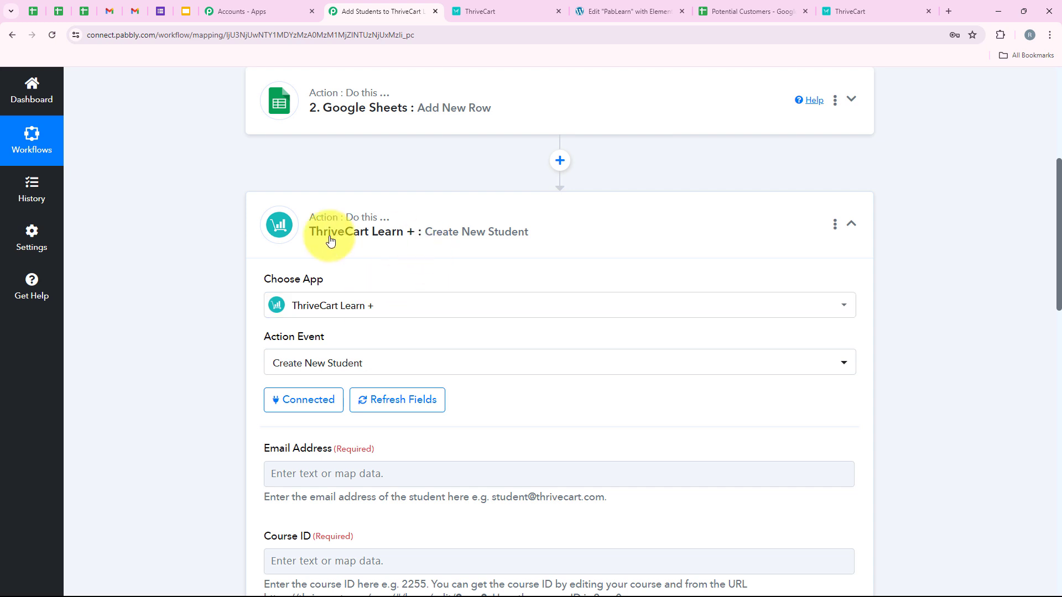
# - Look over the fields of the Create New Student action, from Email Address to Tags
pyautogui.scroll(-1, 227, 407)
pyautogui.scroll(-2, 201, 381)
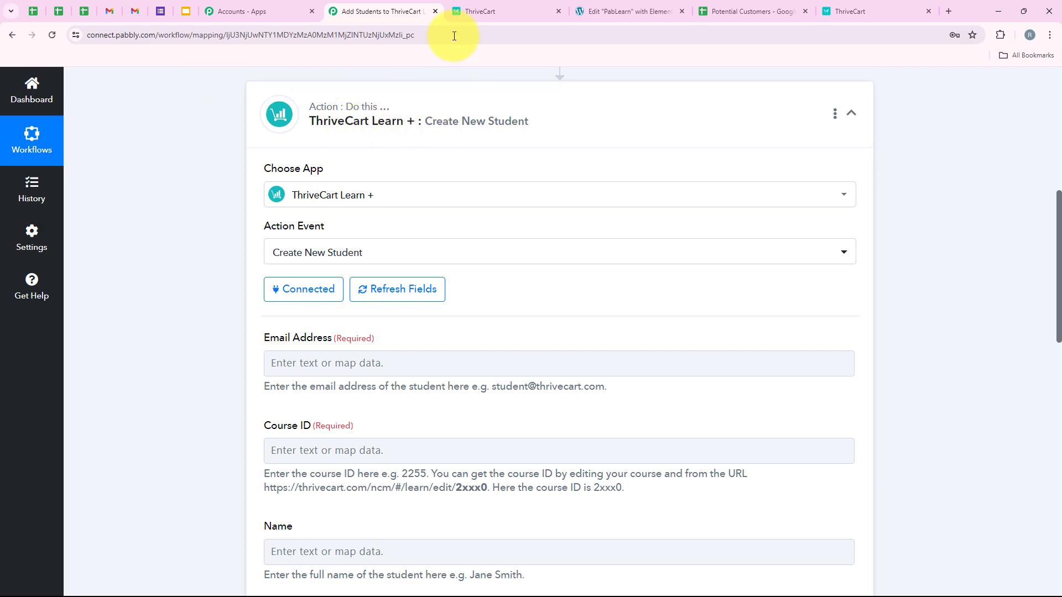
pyautogui.click(471, 8)
pyautogui.click(367, 2)
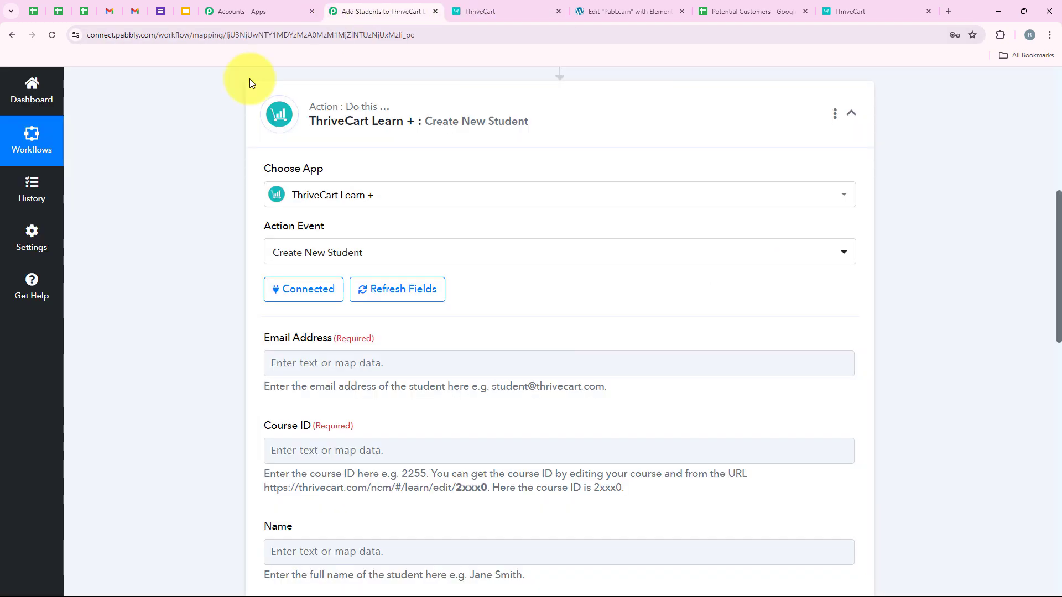
pyautogui.scroll(-1, 167, 370)
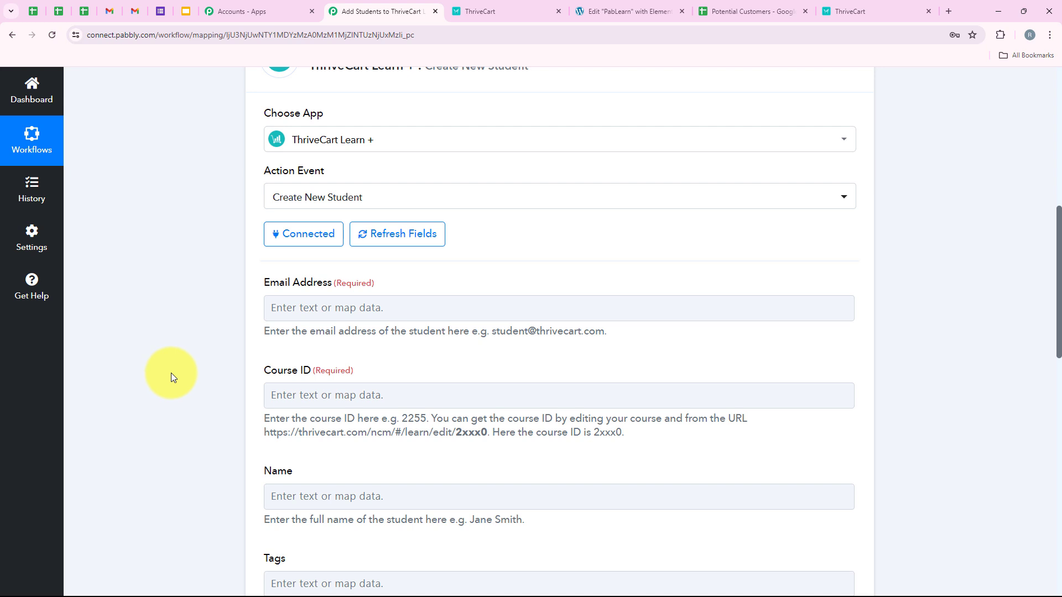
pyautogui.scroll(-1, 171, 372)
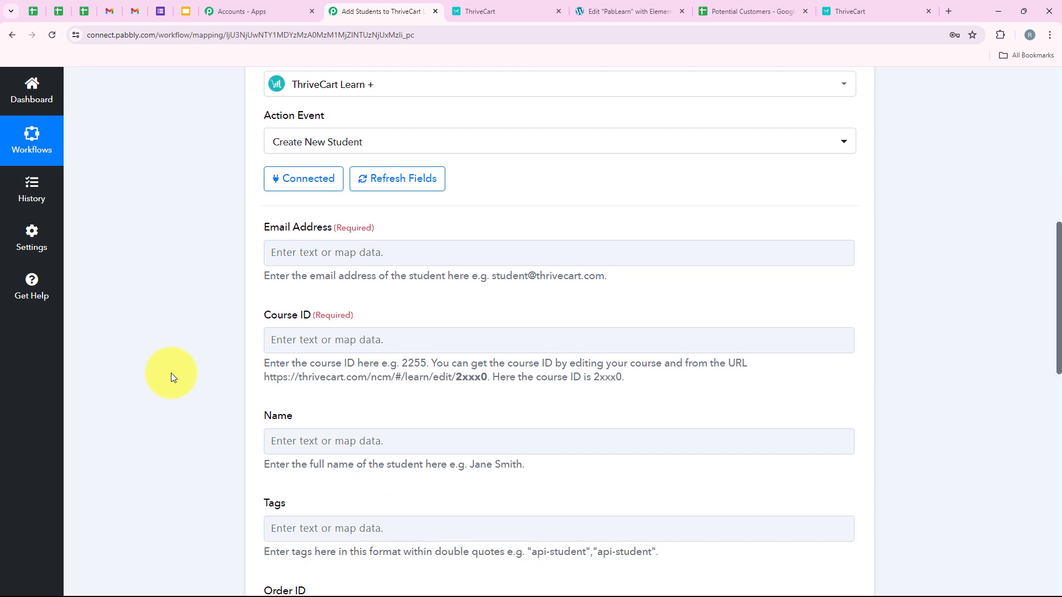
pyautogui.scroll(1, 170, 372)
pyautogui.scroll(-1, 171, 373)
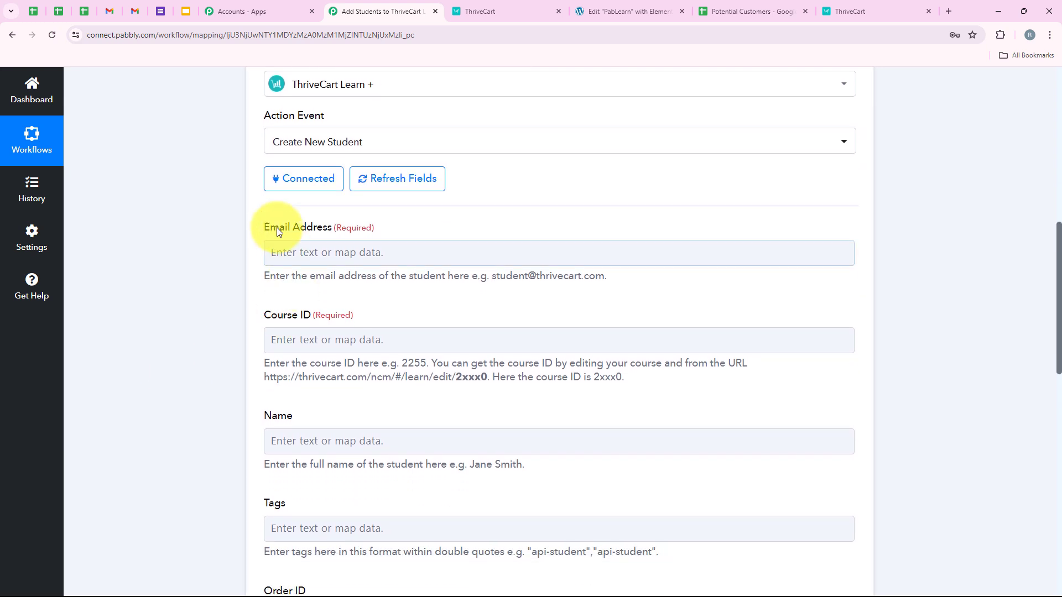
# - Map the student's Email Address field to the Email value from the Elementor form submission
pyautogui.moveTo(264, 227); pyautogui.dragTo(321, 232)
pyautogui.click(321, 250)
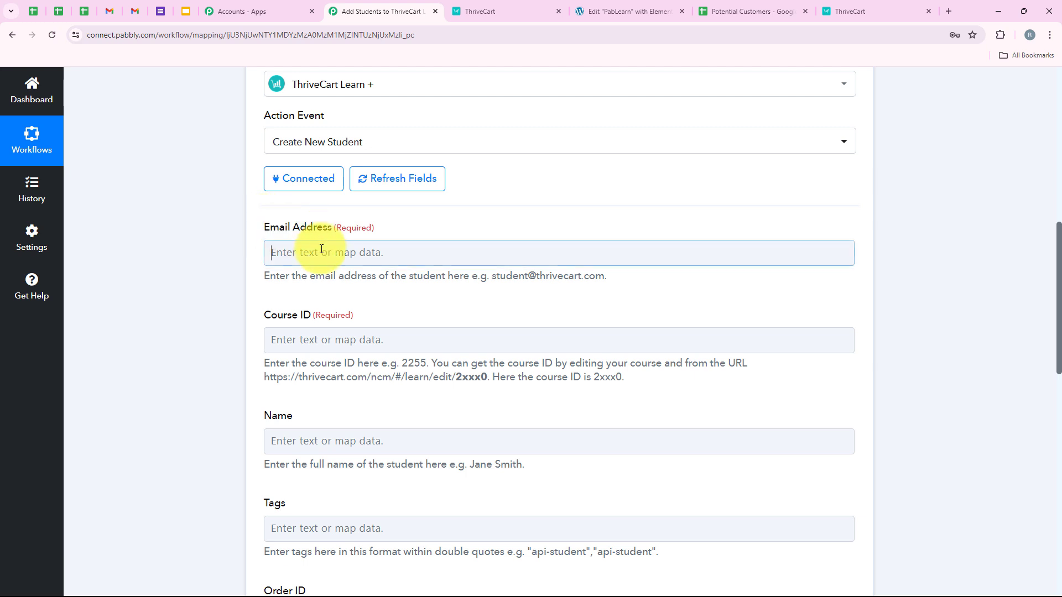
pyautogui.click(322, 302)
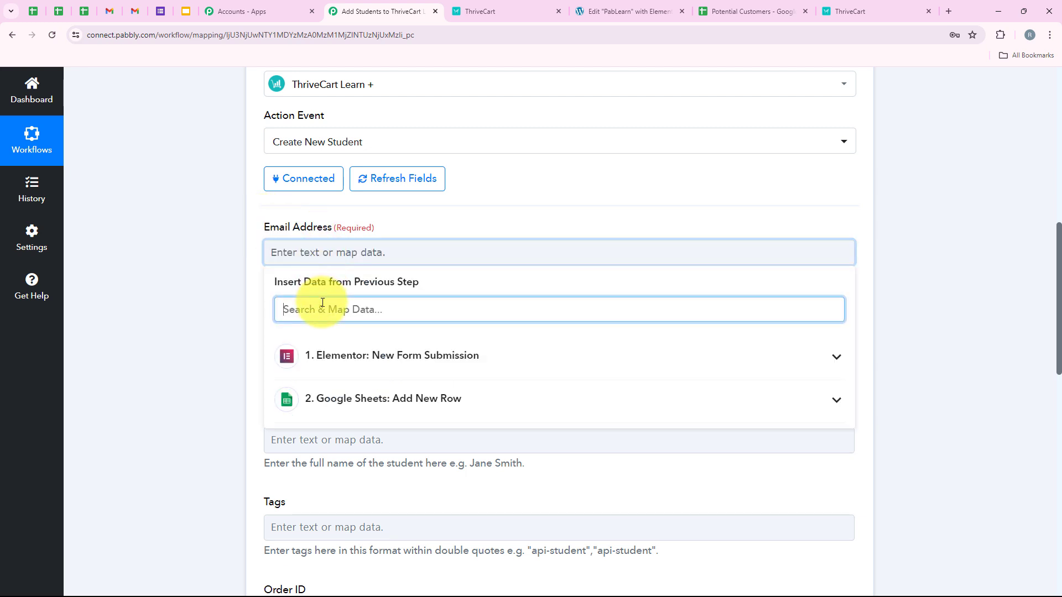
pyautogui.write('Email')
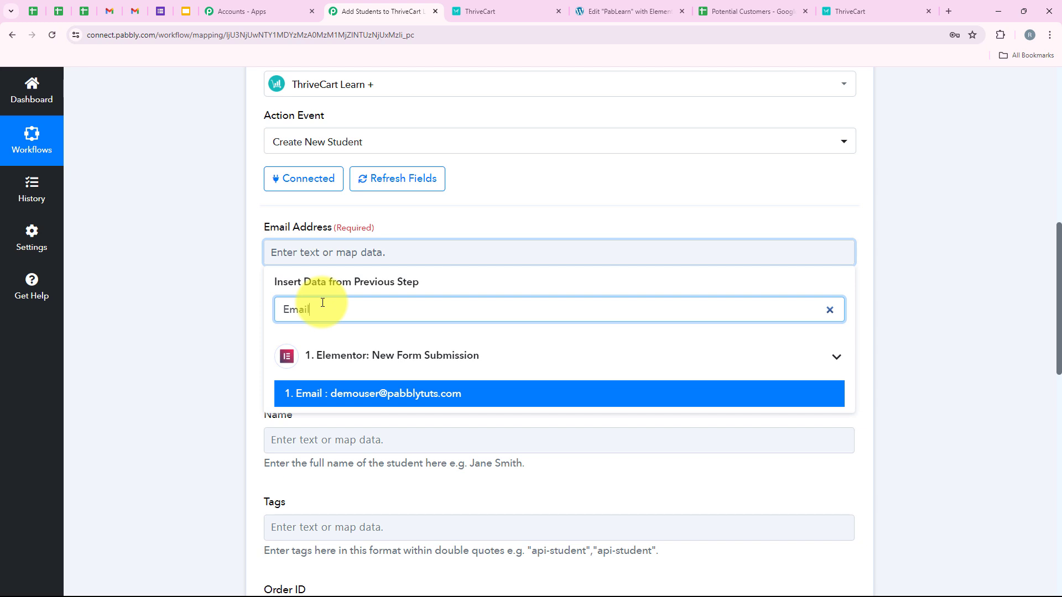
pyautogui.click(368, 393)
pyautogui.click(181, 367)
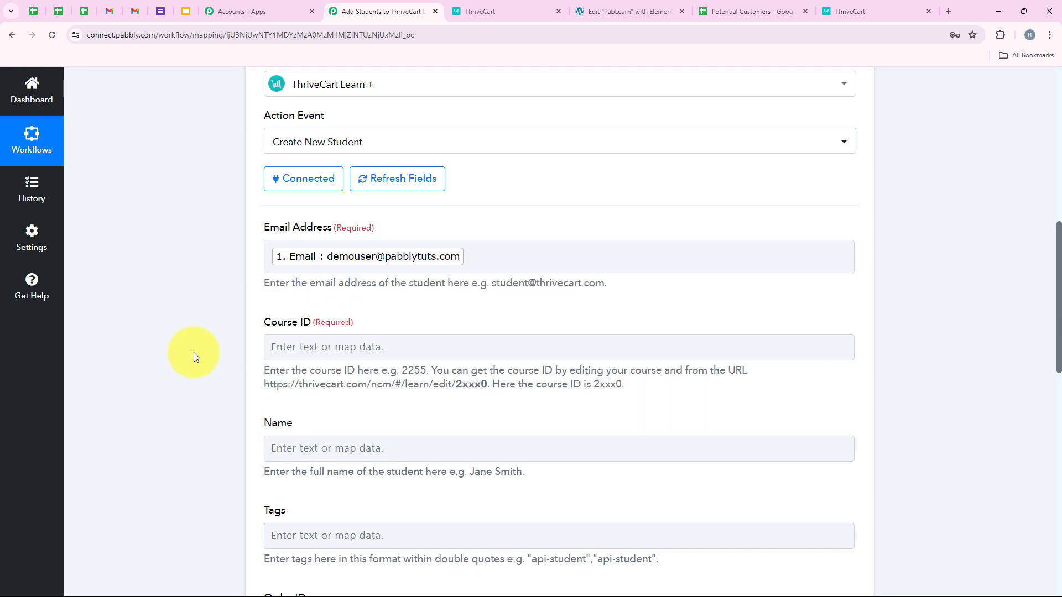
# - Read the Course ID field's instructions on where to find the ID in the course URL
pyautogui.scroll(-2, 193, 354)
pyautogui.moveTo(256, 215); pyautogui.dragTo(313, 216)
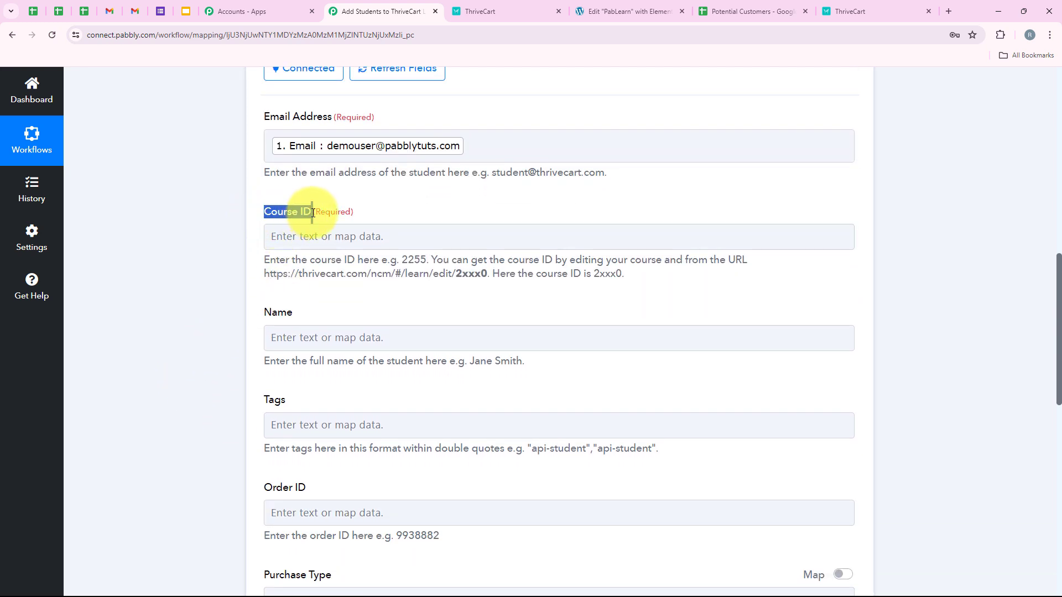
pyautogui.click(297, 272)
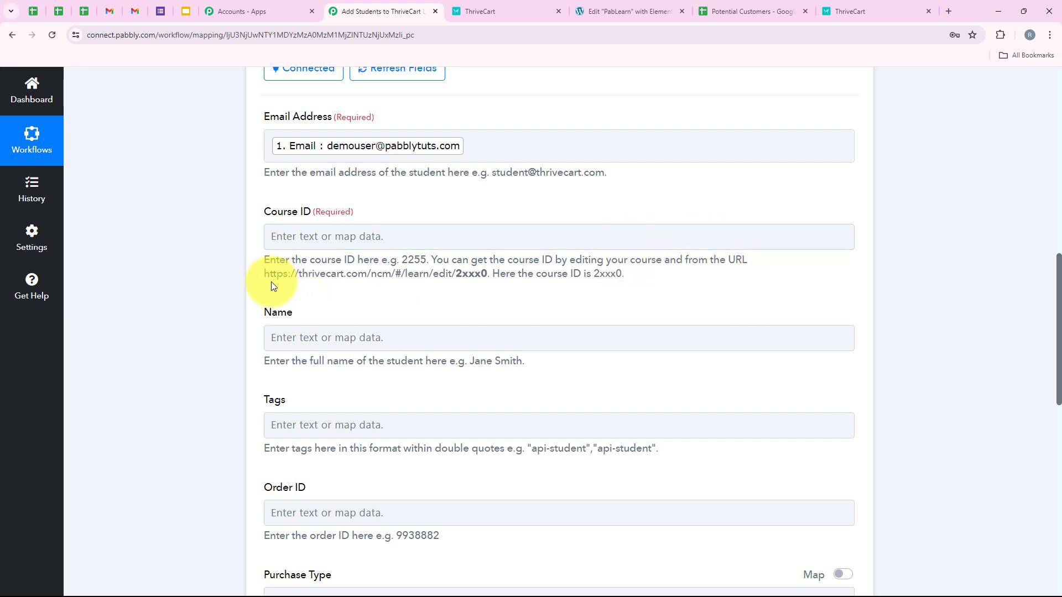
pyautogui.moveTo(271, 282); pyautogui.dragTo(646, 282)
pyautogui.click(632, 301)
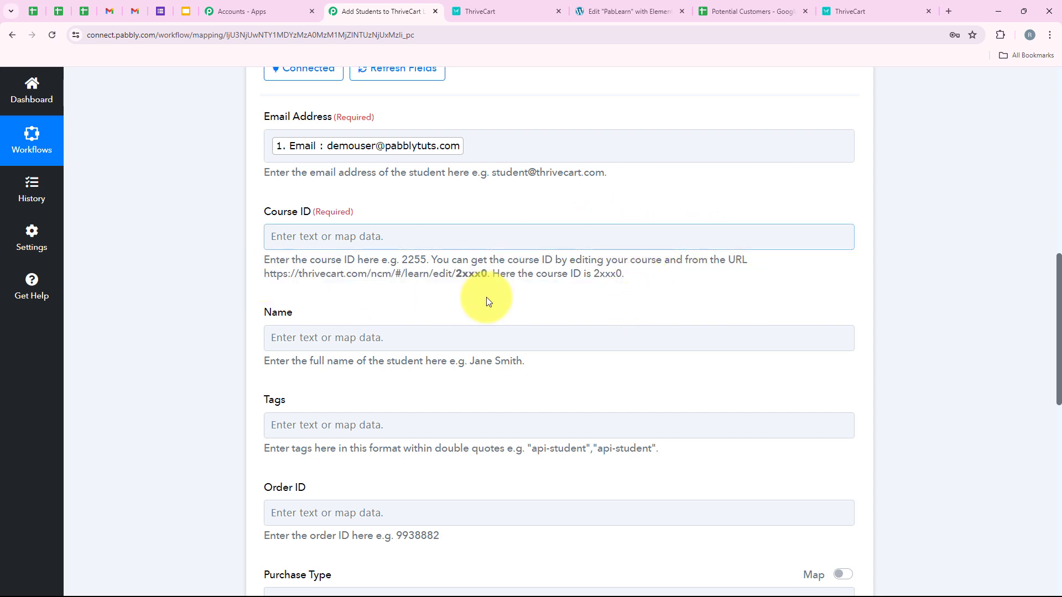
# - Open Java Course for Beginners for editing in ThriveCart and compare its URL with the Course ID example in Pabbly Connect
pyautogui.click(869, 11)
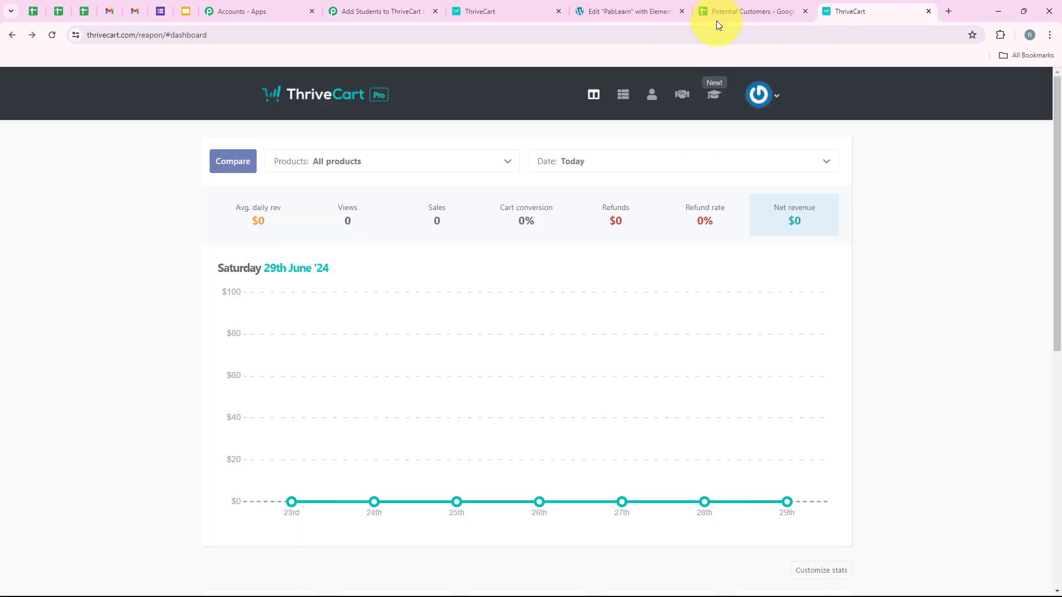
pyautogui.click(714, 95)
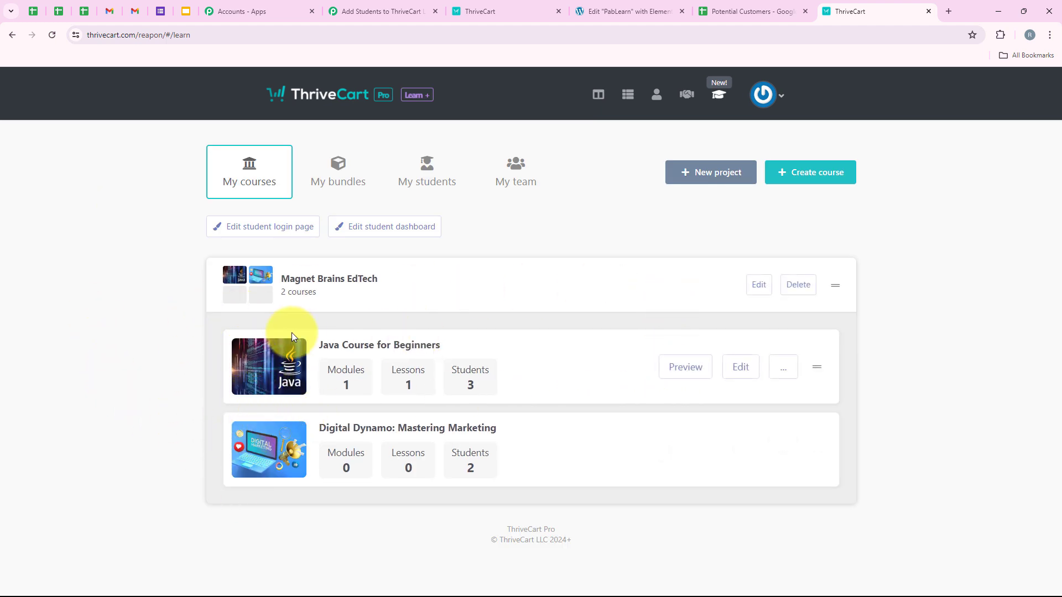
pyautogui.click(737, 378)
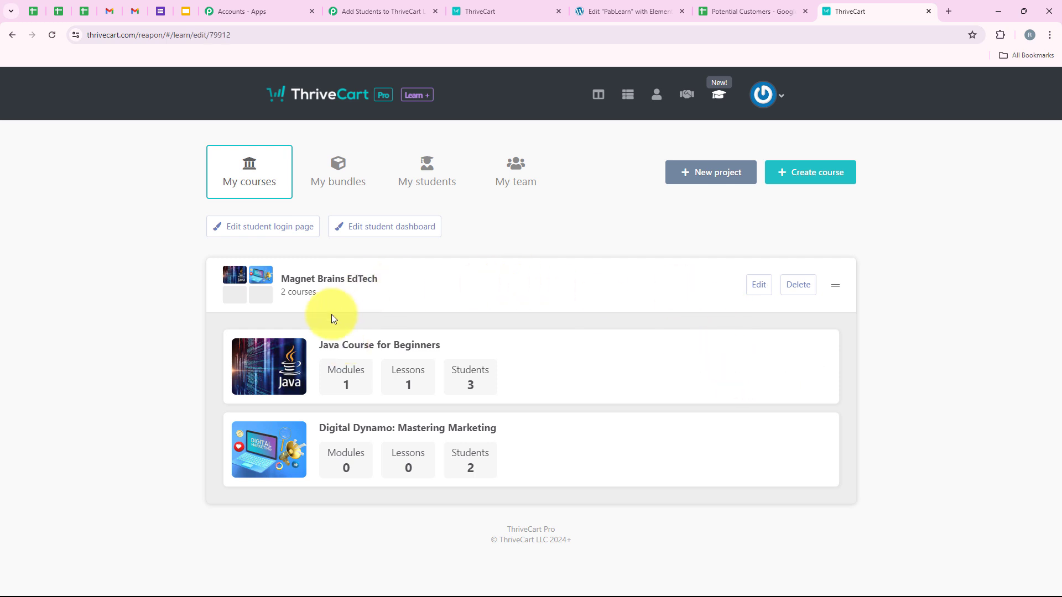
pyautogui.moveTo(248, 34); pyautogui.dragTo(94, 39)
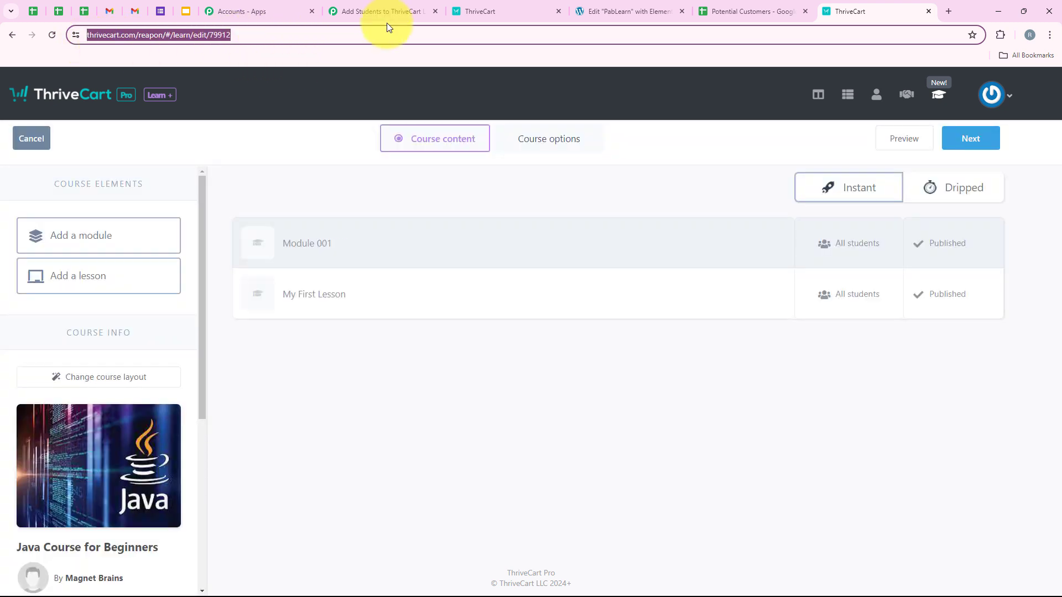
pyautogui.click(386, 9)
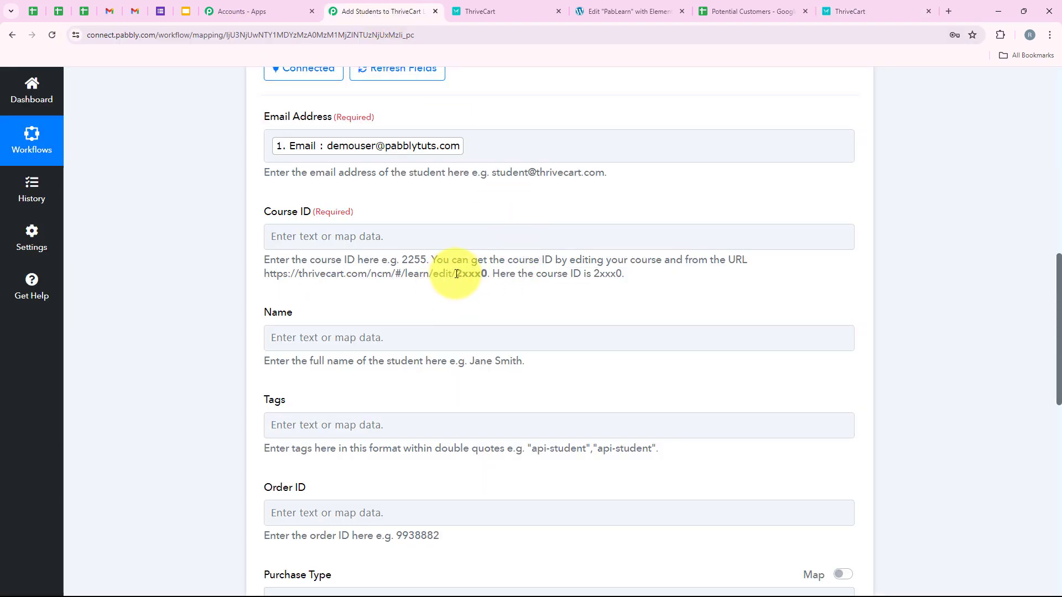
pyautogui.moveTo(457, 274); pyautogui.dragTo(488, 272)
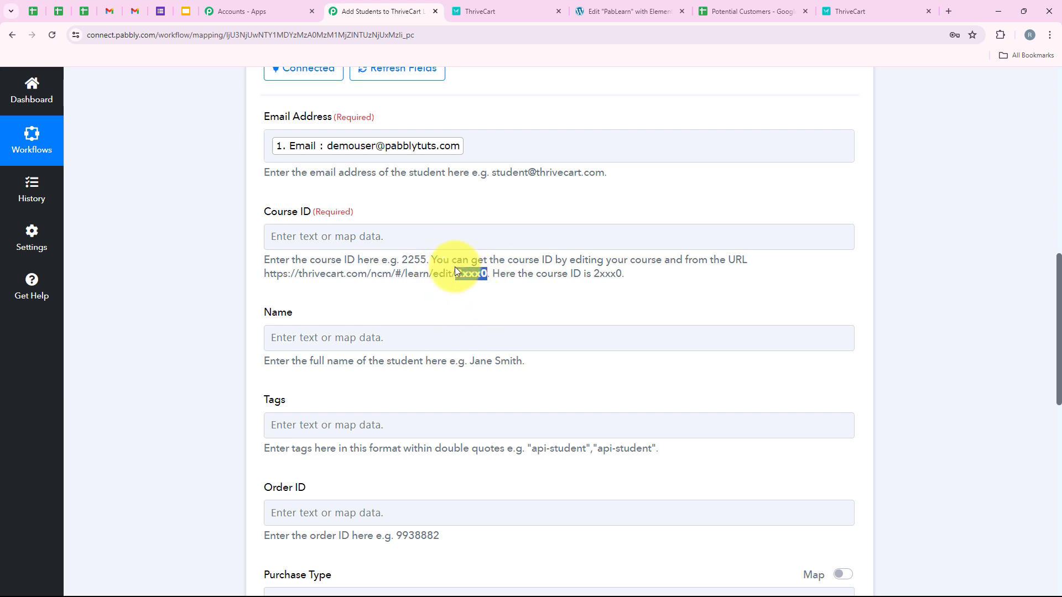
# - Copy the ID 79912 from the ThriveCart course URL and paste it into the Course ID field in Pabbly Connect
pyautogui.click(841, 4)
pyautogui.click(214, 31)
pyautogui.click(215, 31)
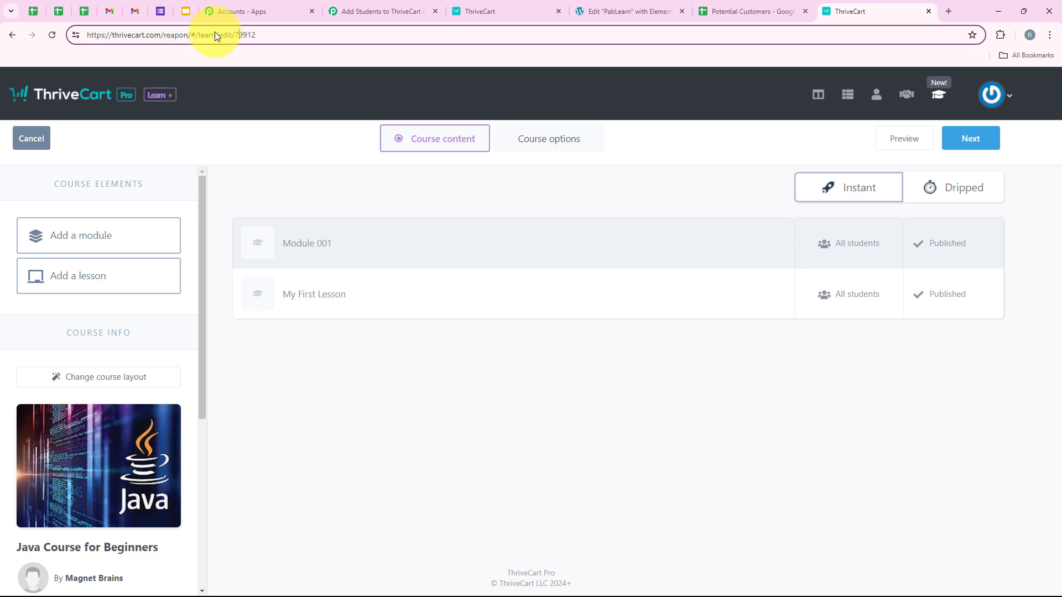
pyautogui.moveTo(237, 36); pyautogui.dragTo(268, 35)
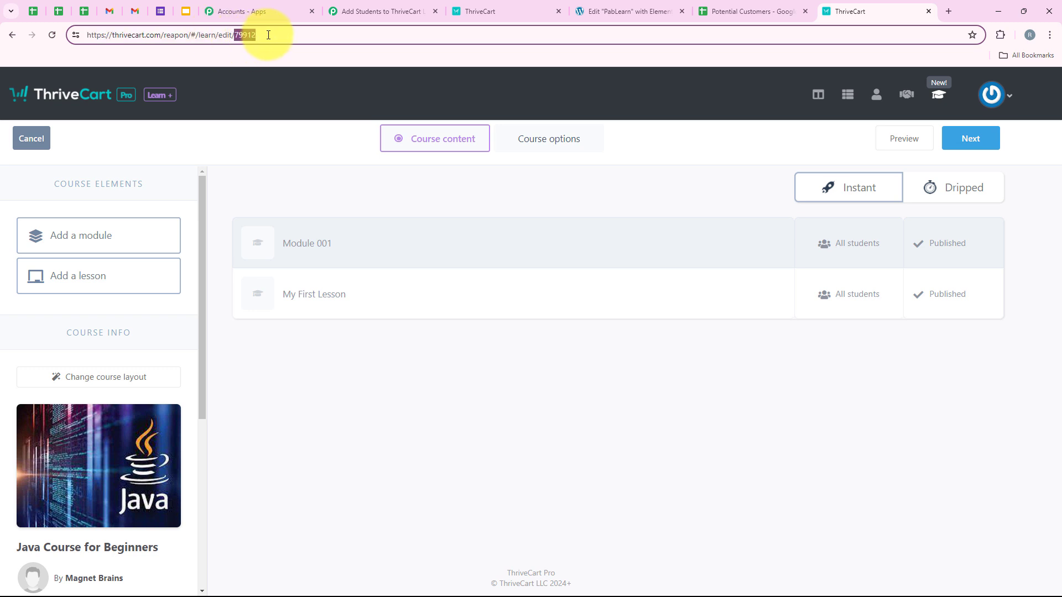
pyautogui.rightClick(245, 37)
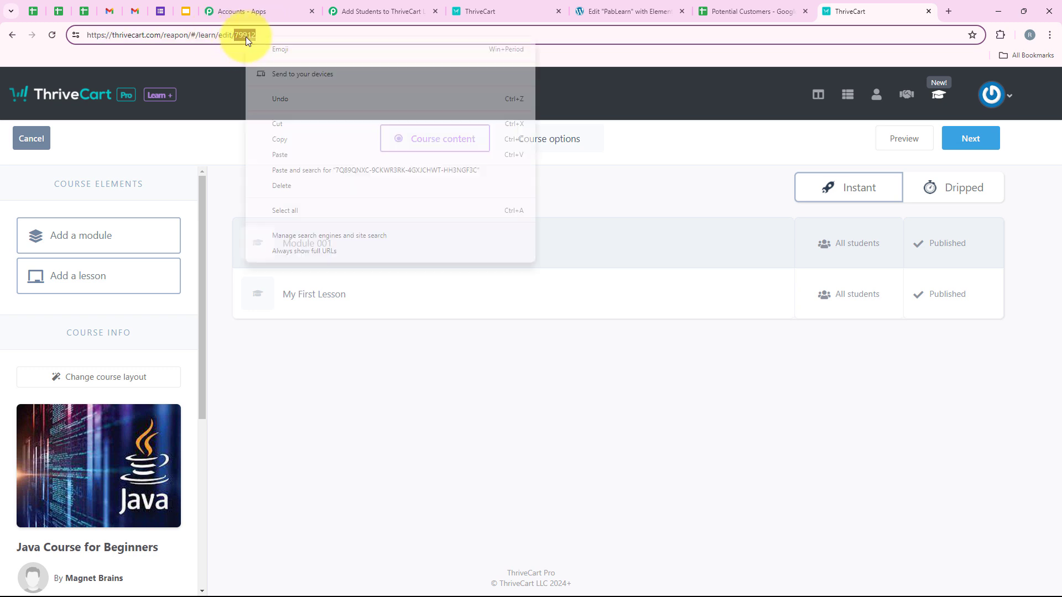
pyautogui.click(297, 140)
pyautogui.click(392, 6)
pyautogui.rightClick(341, 237)
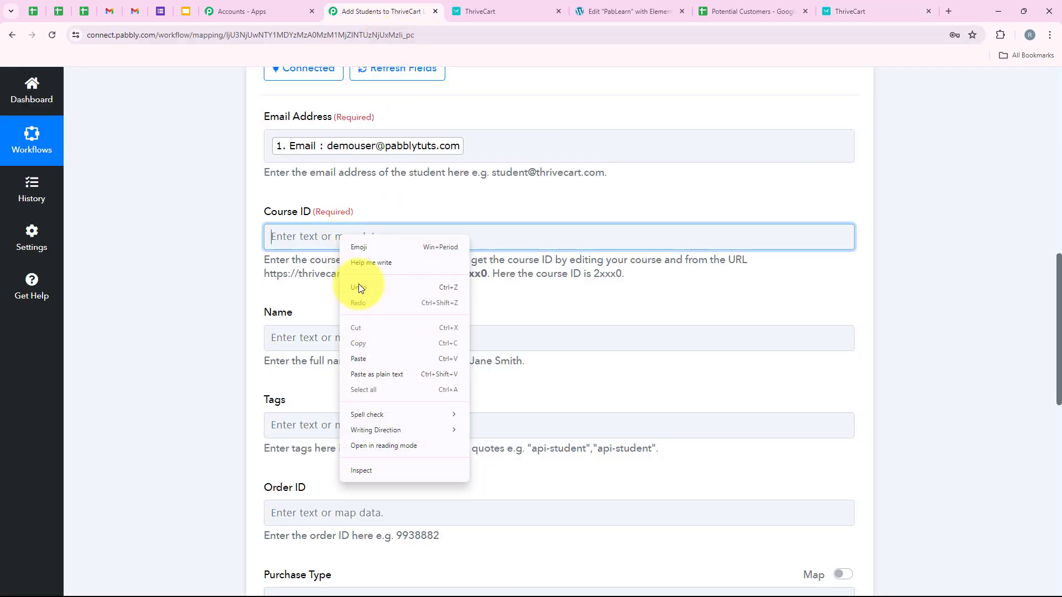
pyautogui.click(358, 355)
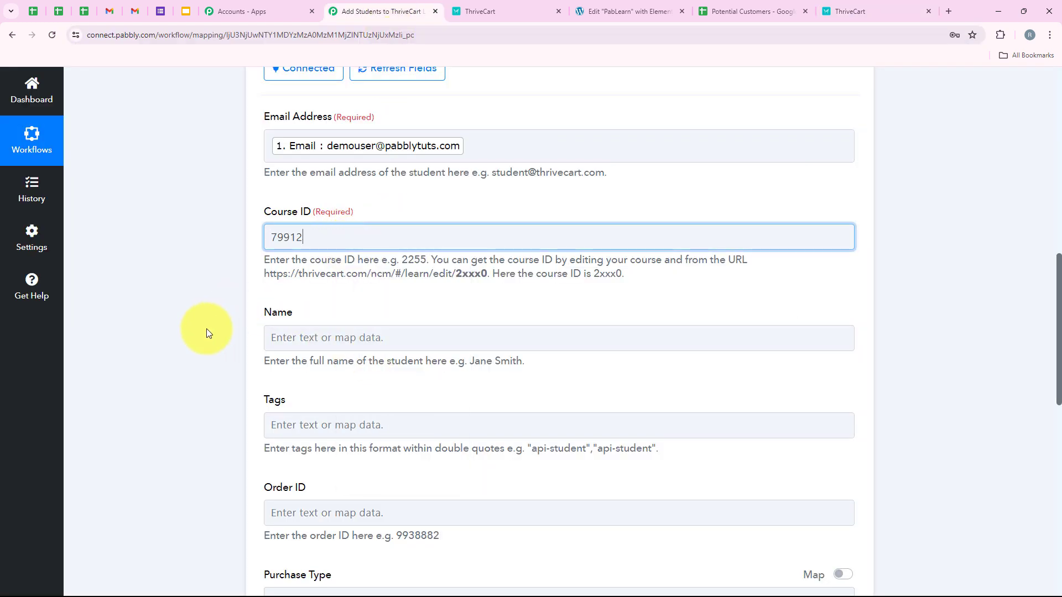
# - Map the student's Name field to the First Name and Last Name values from the Elementor form submission
pyautogui.scroll(-1, 207, 329)
pyautogui.click(291, 240)
pyautogui.click(319, 282)
pyautogui.scroll(-2, 319, 278)
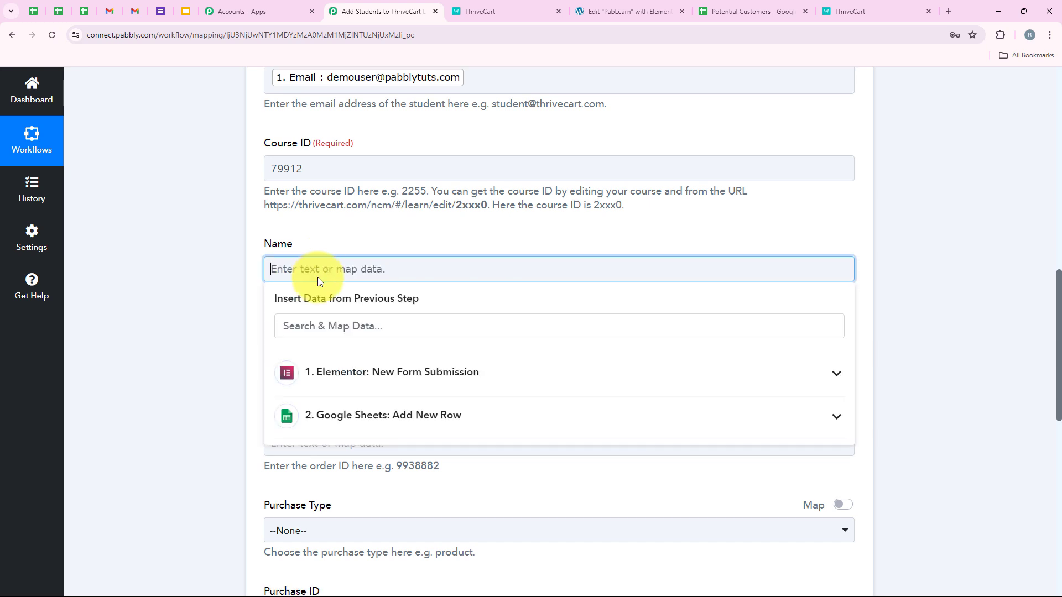
pyautogui.click(332, 230)
pyautogui.write('n')
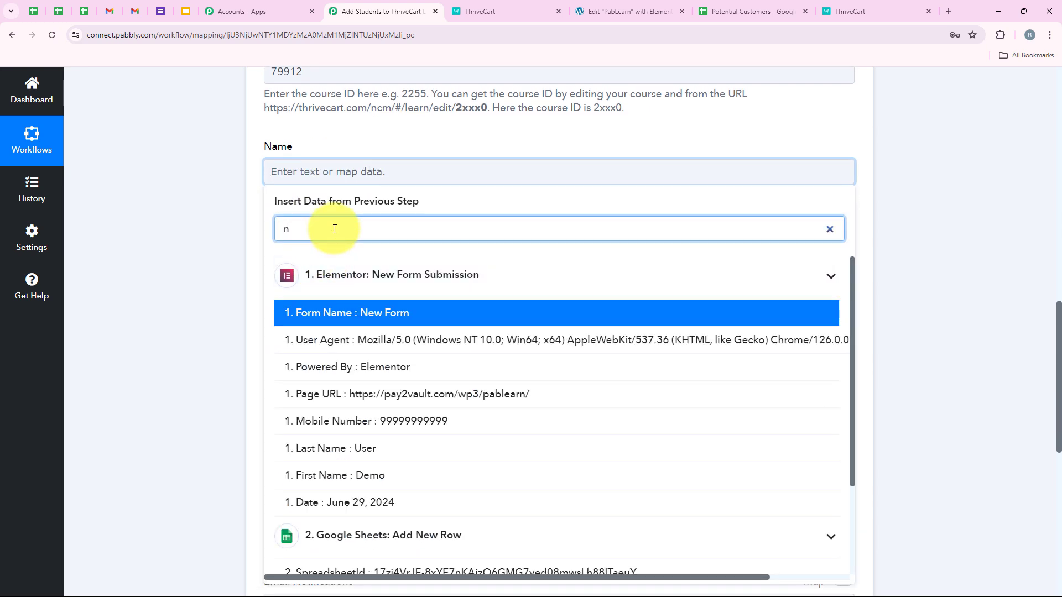
pyautogui.write('ame')
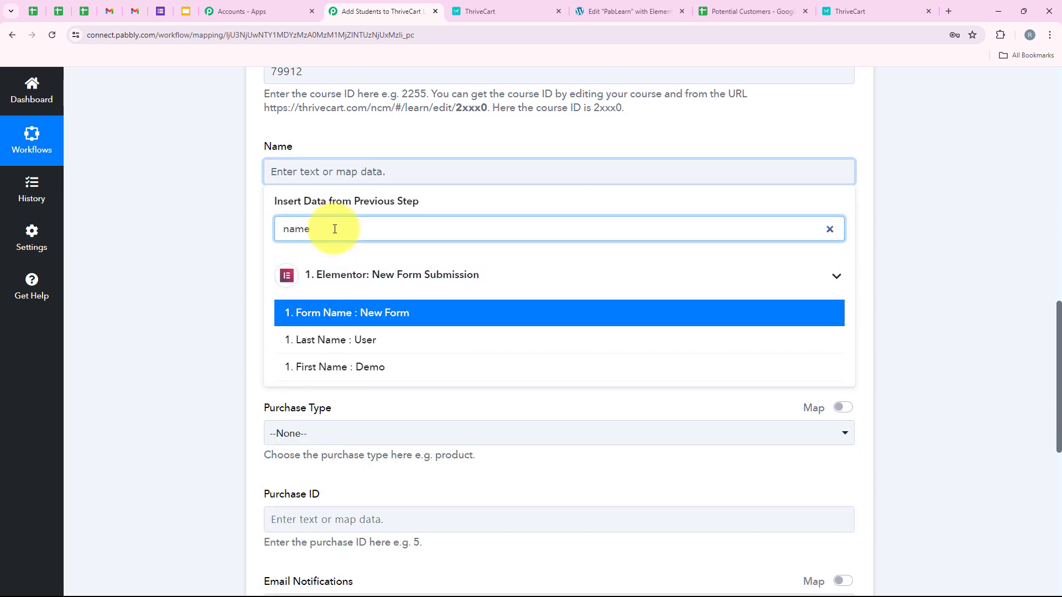
pyautogui.click(351, 368)
pyautogui.click(367, 350)
pyautogui.click(186, 261)
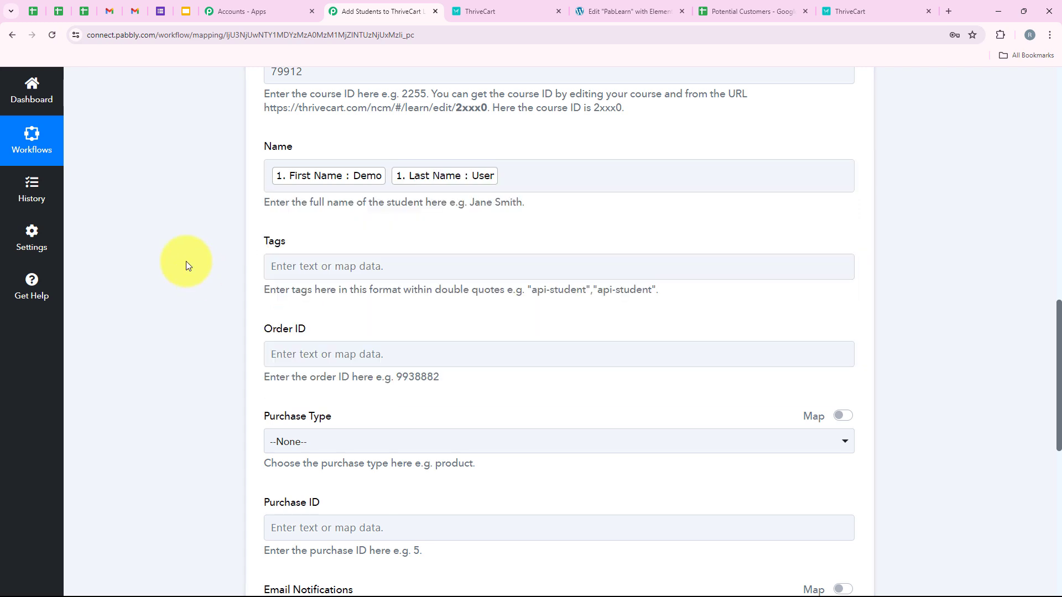
# - Set Email Notifications to Yes for the new student, leaving the tags, order and purchase fields empty
pyautogui.scroll(-1, 243, 380)
pyautogui.scroll(-1, 243, 380)
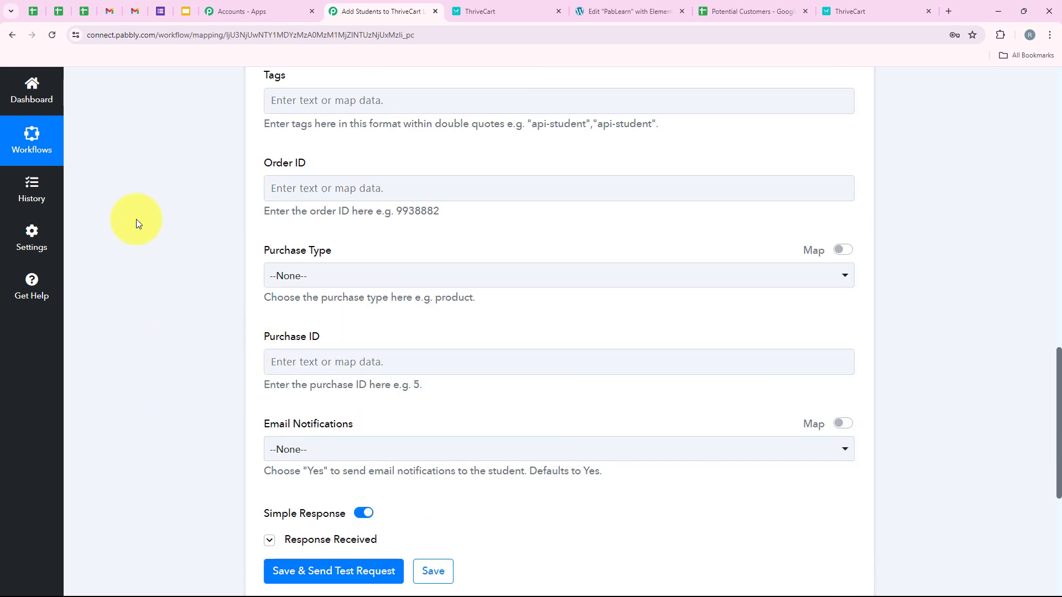
pyautogui.scroll(4, 156, 147)
pyautogui.scroll(-3, 436, 214)
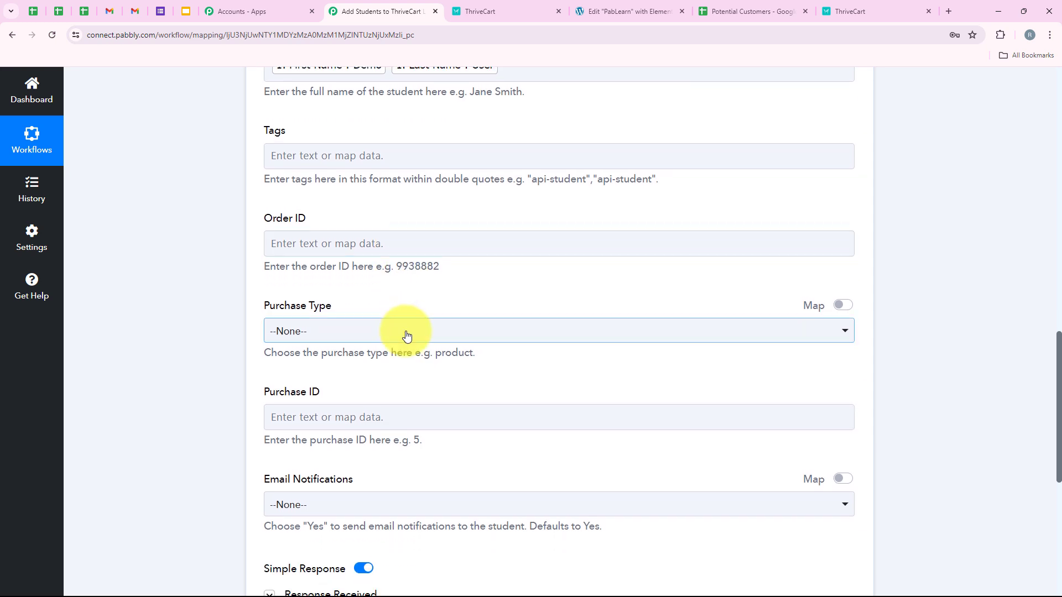
pyautogui.scroll(-4, 395, 385)
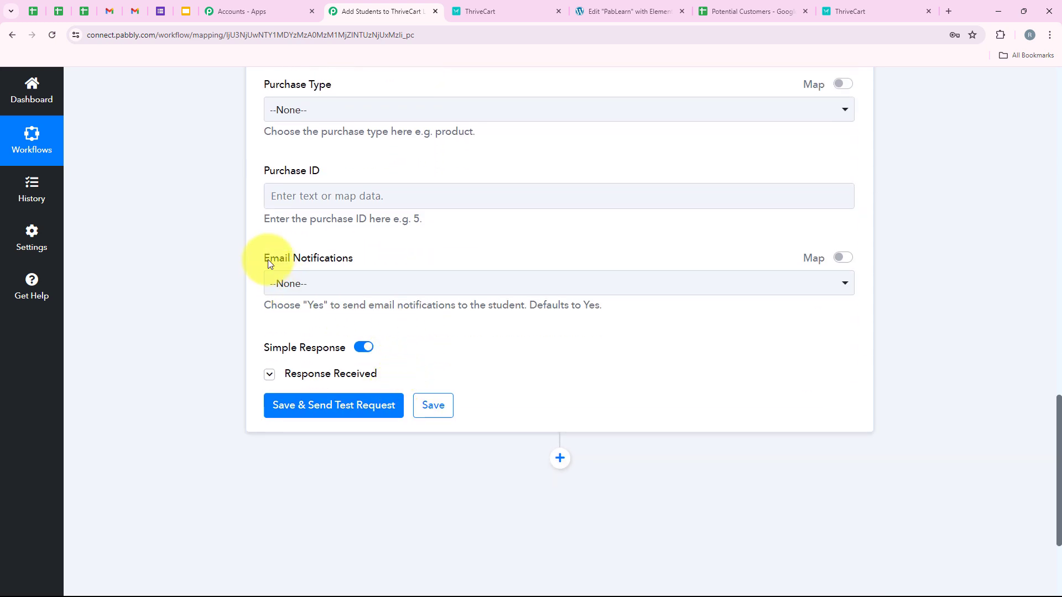
pyautogui.click(335, 284)
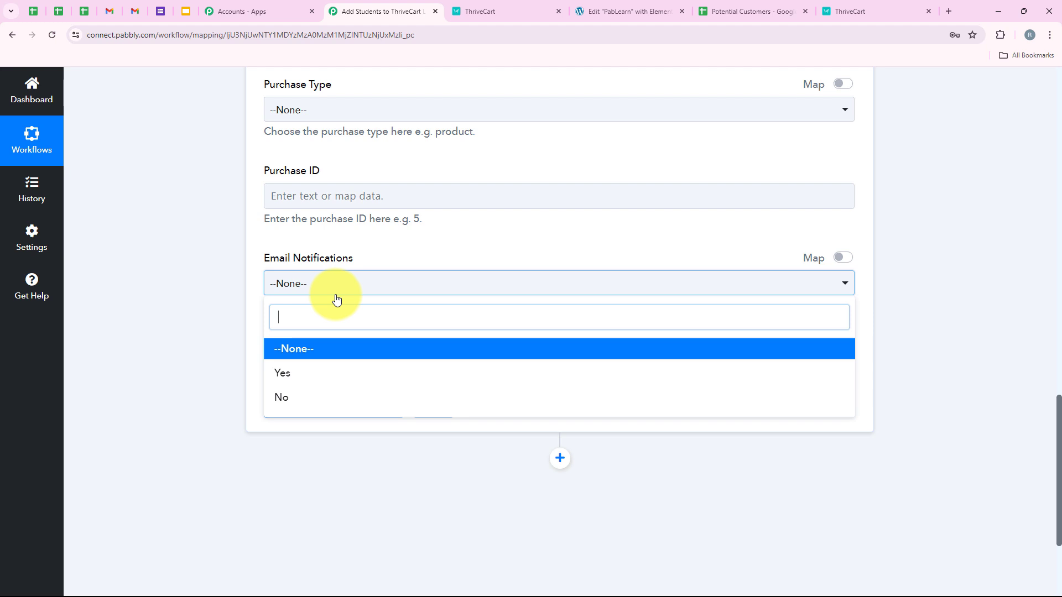
pyautogui.click(294, 374)
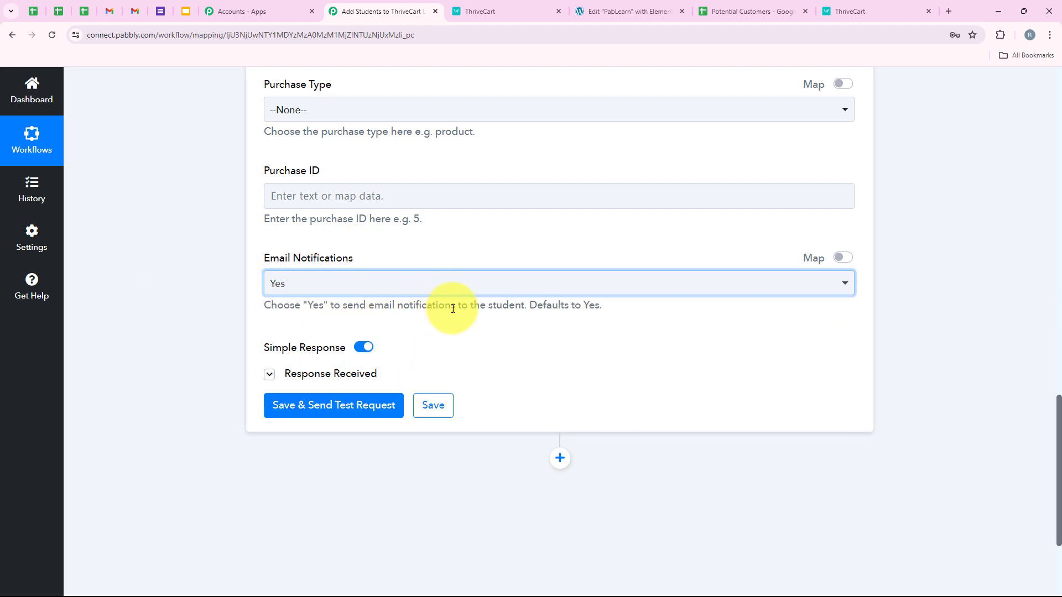
# - Review the mapped student fields, then save the ThriveCart Learn+ action and send a test request
pyautogui.scroll(3, 579, 343)
pyautogui.scroll(-2, 247, 400)
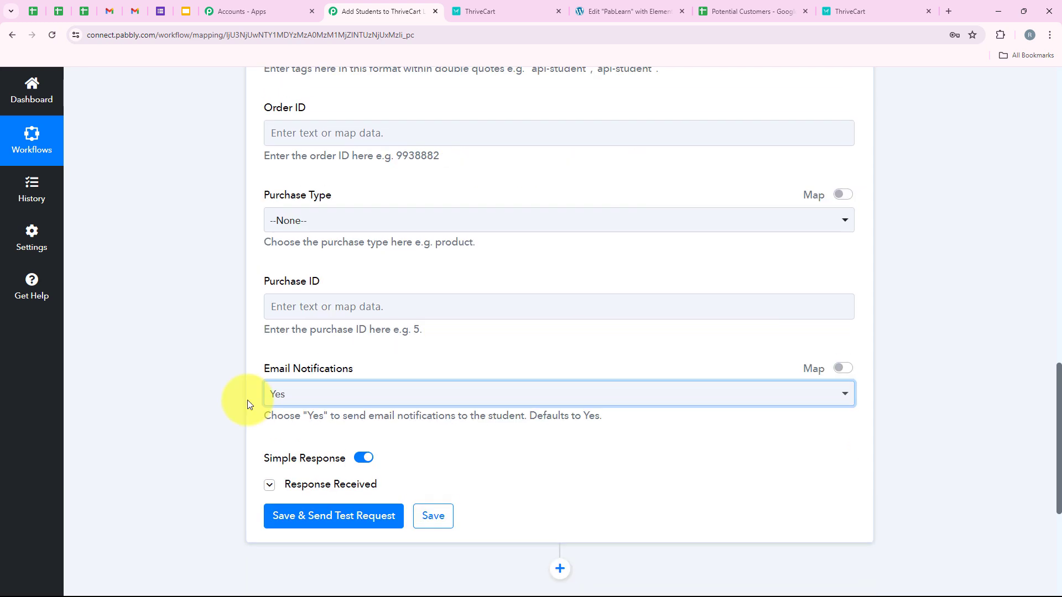
pyautogui.scroll(3, 247, 400)
pyautogui.scroll(-1, 466, 266)
pyautogui.scroll(-5, 465, 267)
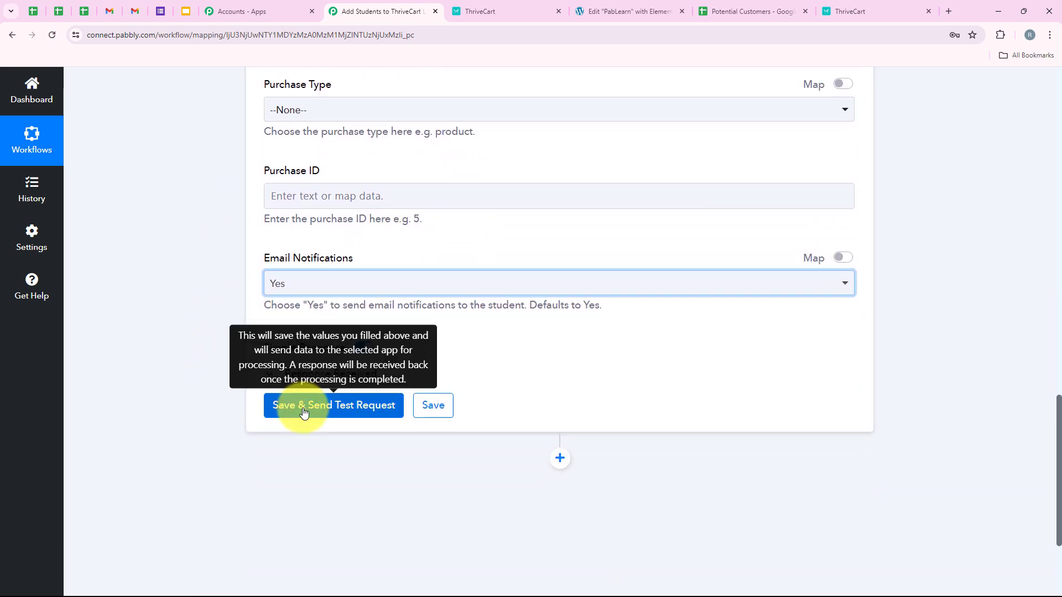
pyautogui.click(303, 412)
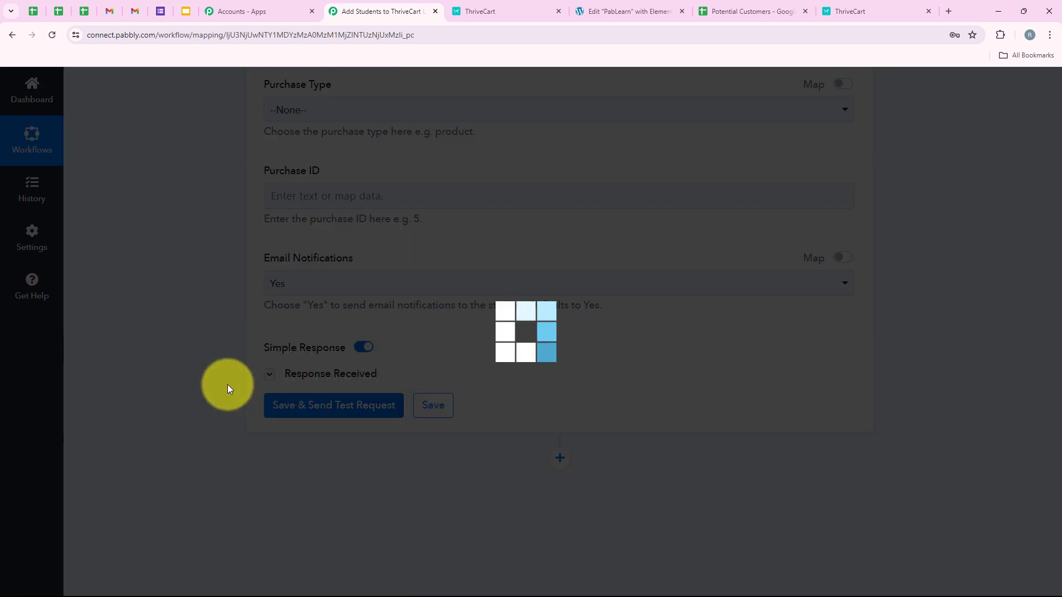
# - Check the student name and username in the received response, then collapse the ThriveCart Learn+ action step
pyautogui.scroll(-3, 450, 231)
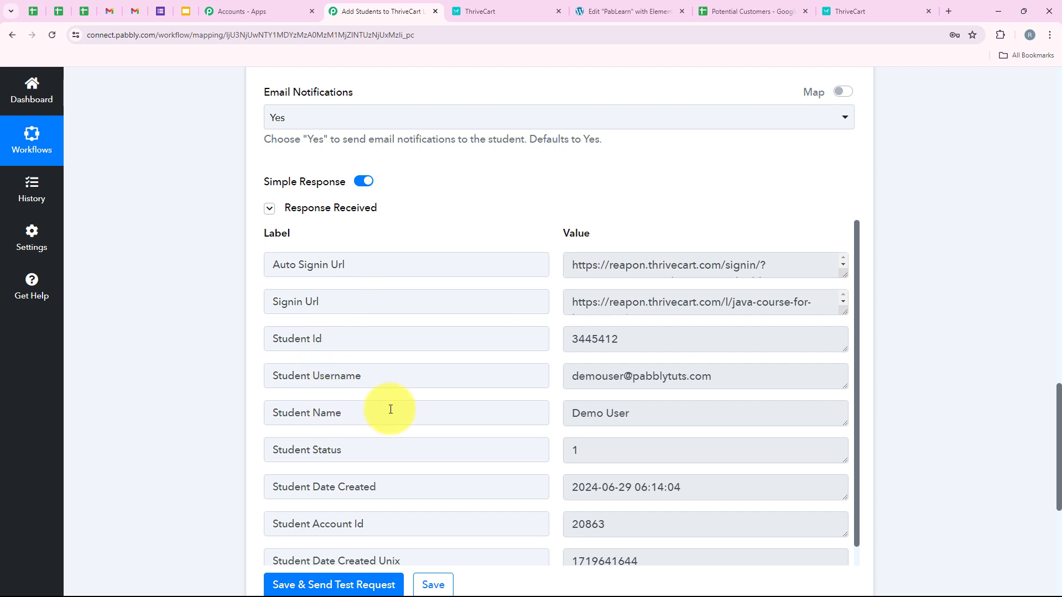
pyautogui.moveTo(363, 415); pyautogui.dragTo(221, 427)
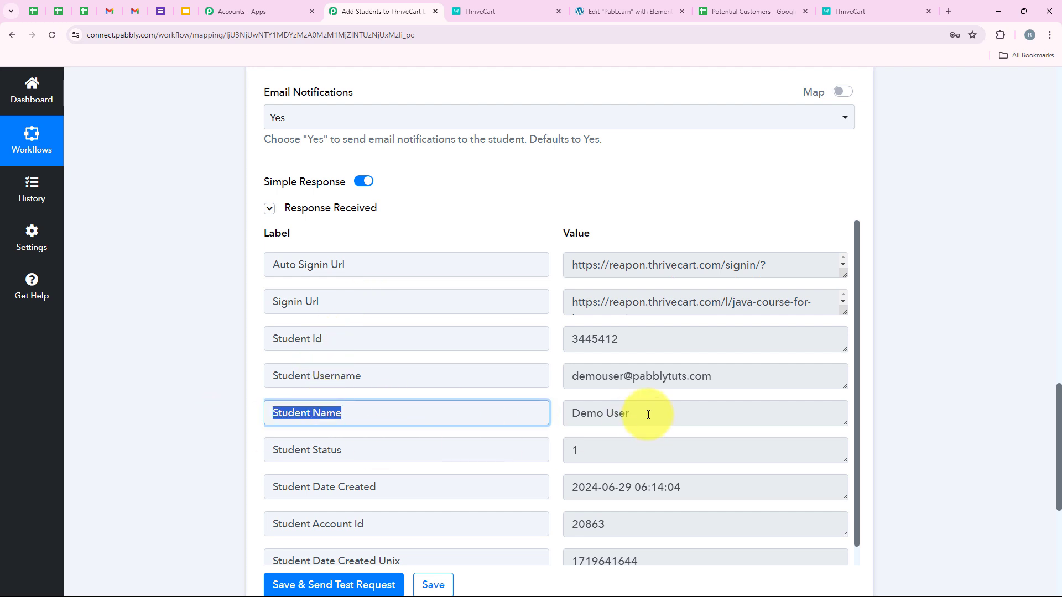
pyautogui.tripleClick(620, 418)
pyautogui.tripleClick(754, 372)
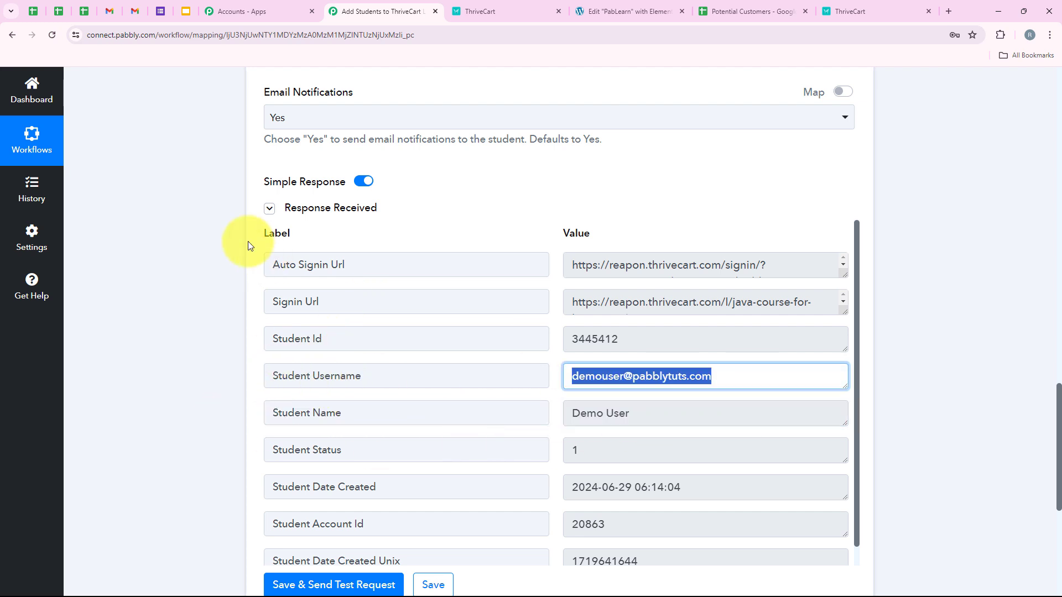
pyautogui.scroll(15, 170, 188)
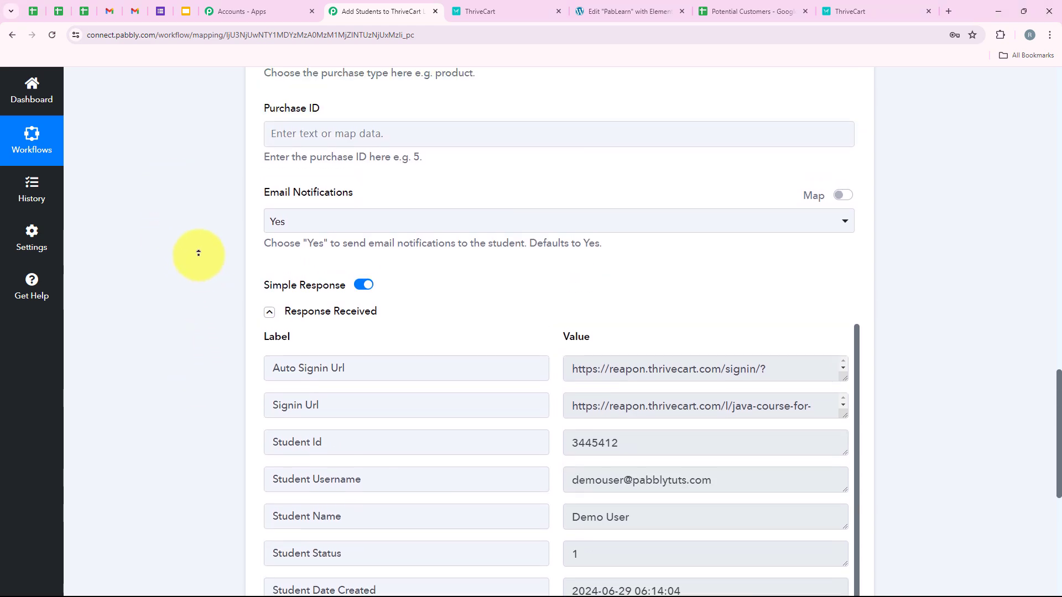
pyautogui.scroll(3, 198, 253)
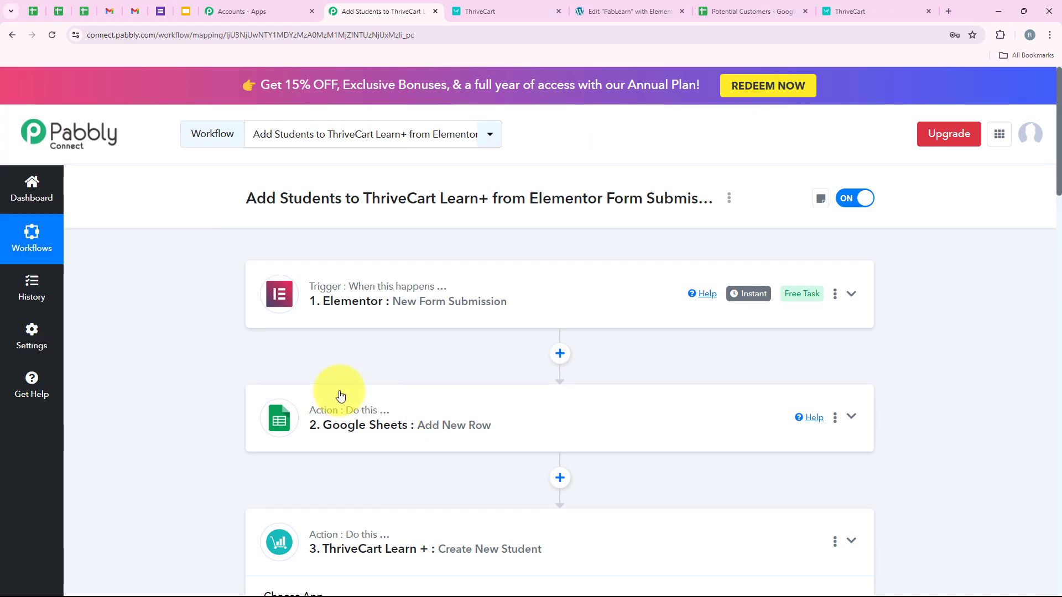
pyautogui.click(314, 544)
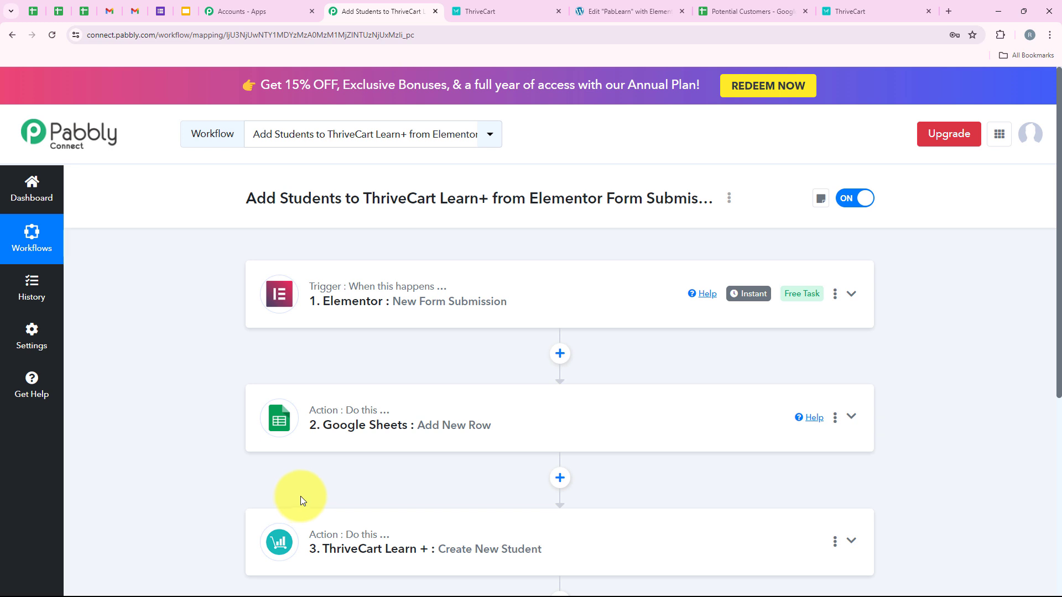
# - Switch to ThriveCart and filter the student list by Java Course for Beginners
pyautogui.click(839, 12)
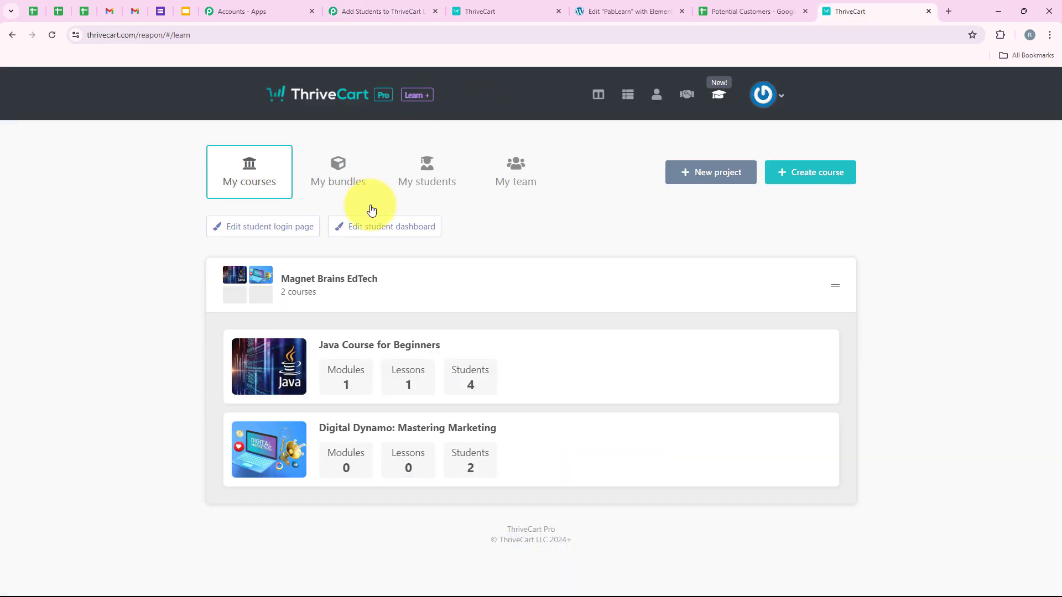
pyautogui.click(423, 162)
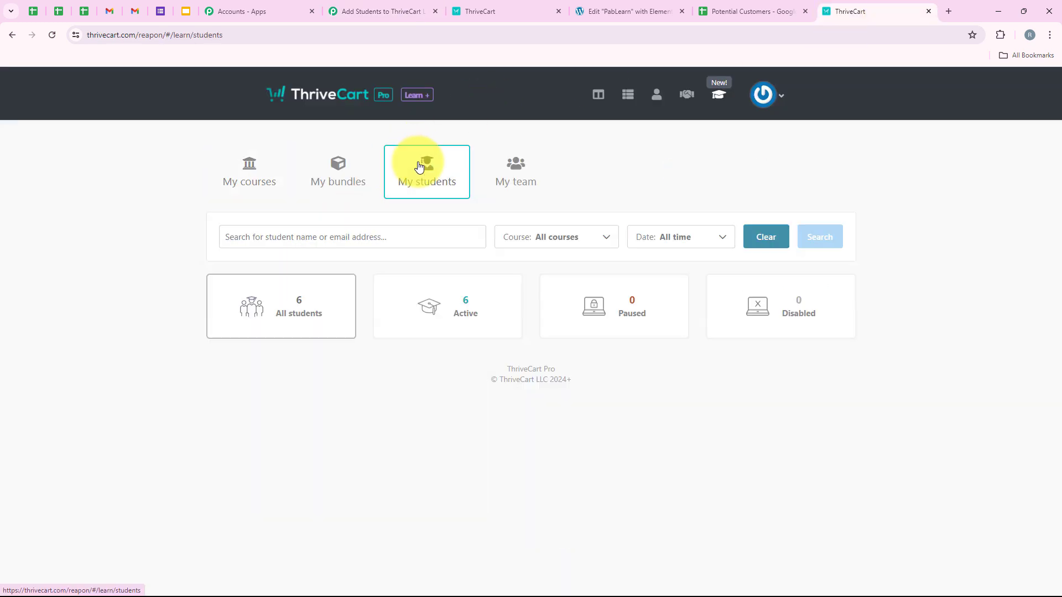
pyautogui.click(548, 236)
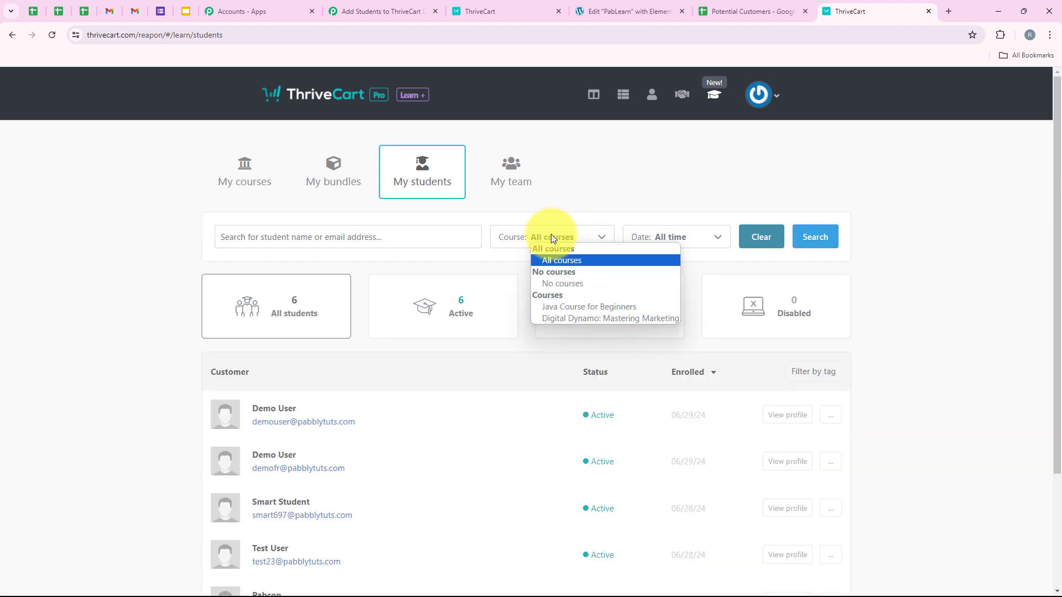
pyautogui.click(600, 307)
pyautogui.scroll(-2, 197, 401)
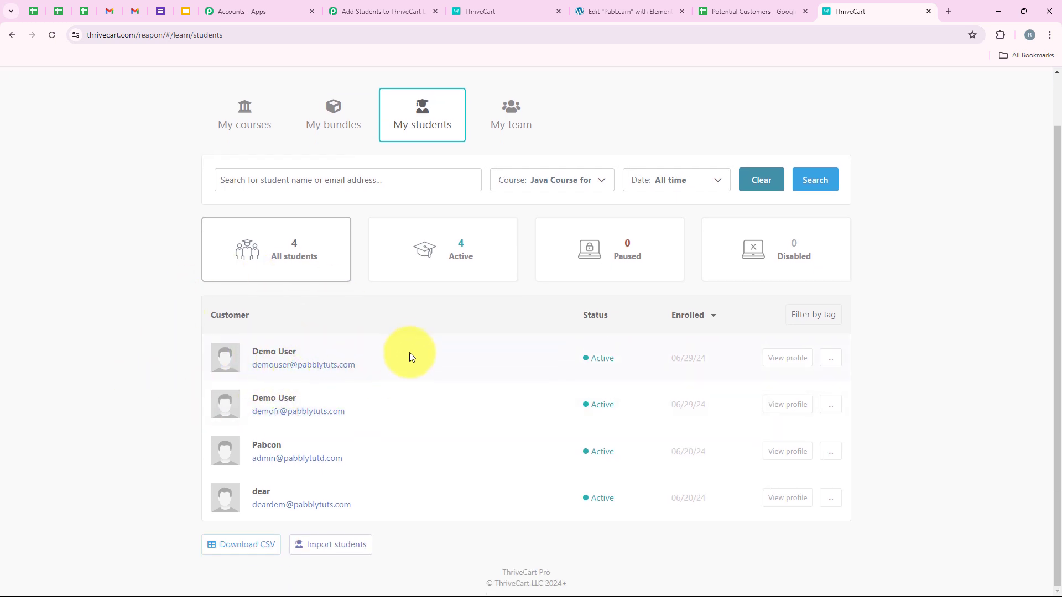
# - View the newest student's profile to check the enrolled courses, then return to the workflow in Pabbly Connect
pyautogui.click(787, 359)
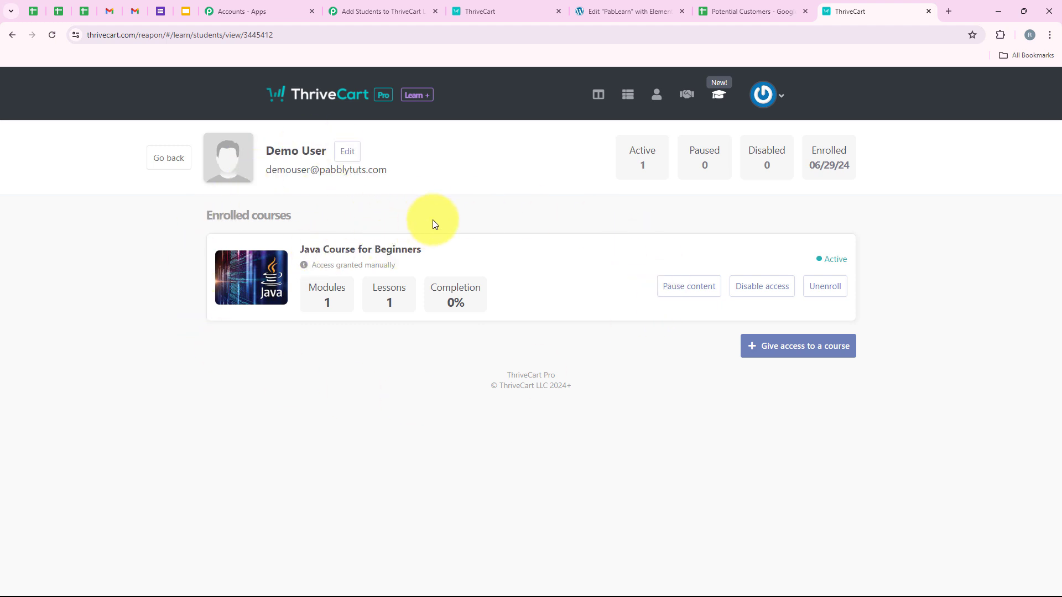
pyautogui.click(12, 35)
pyautogui.click(387, 11)
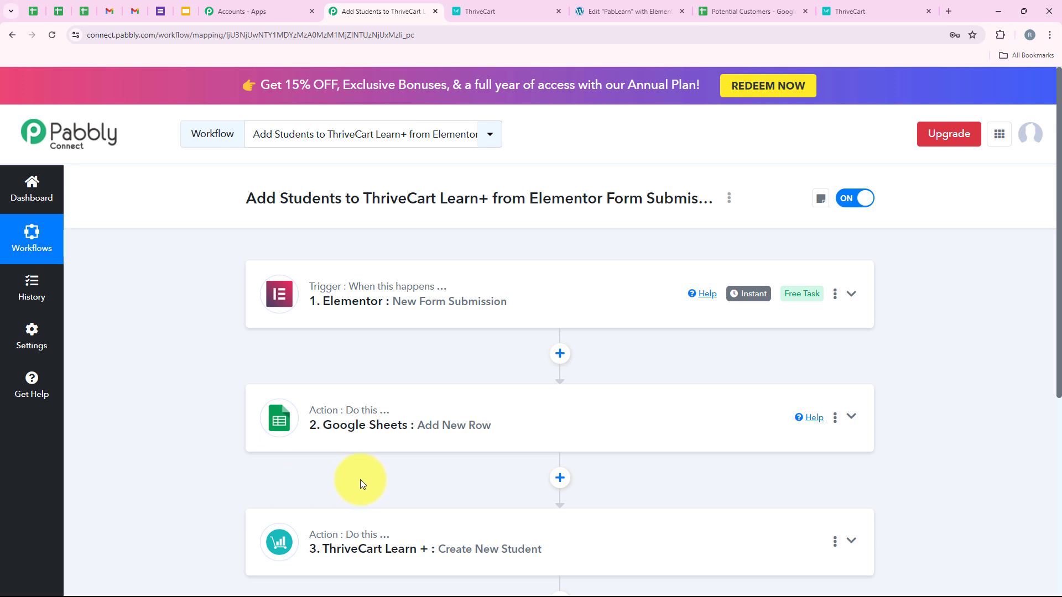
# - Switch to Gmail, read the Magnet Brains course access email, and return to the workflow in Pabbly Connect
pyautogui.click(135, 11)
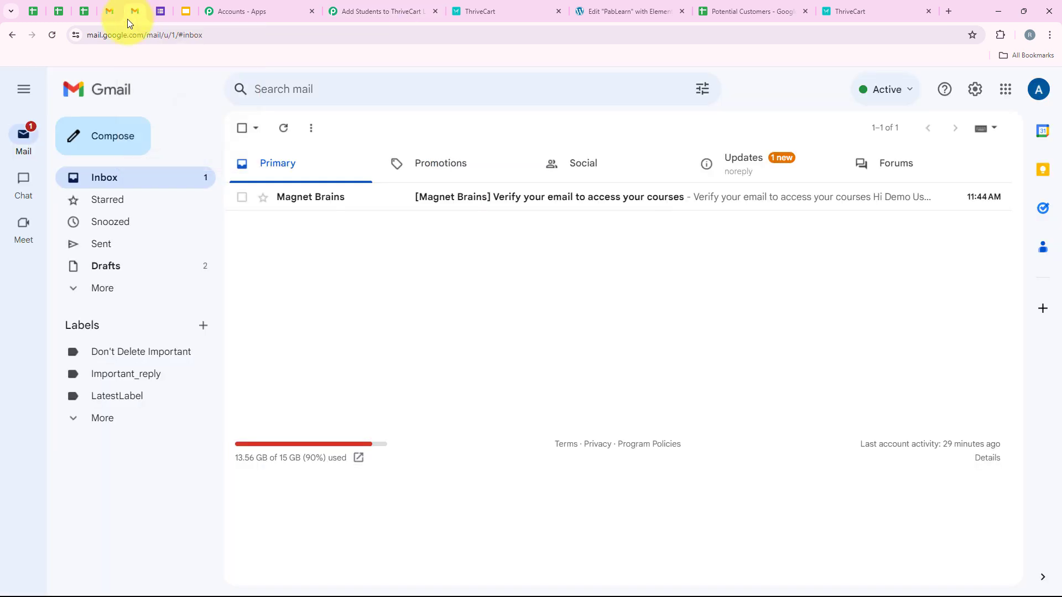
pyautogui.click(510, 202)
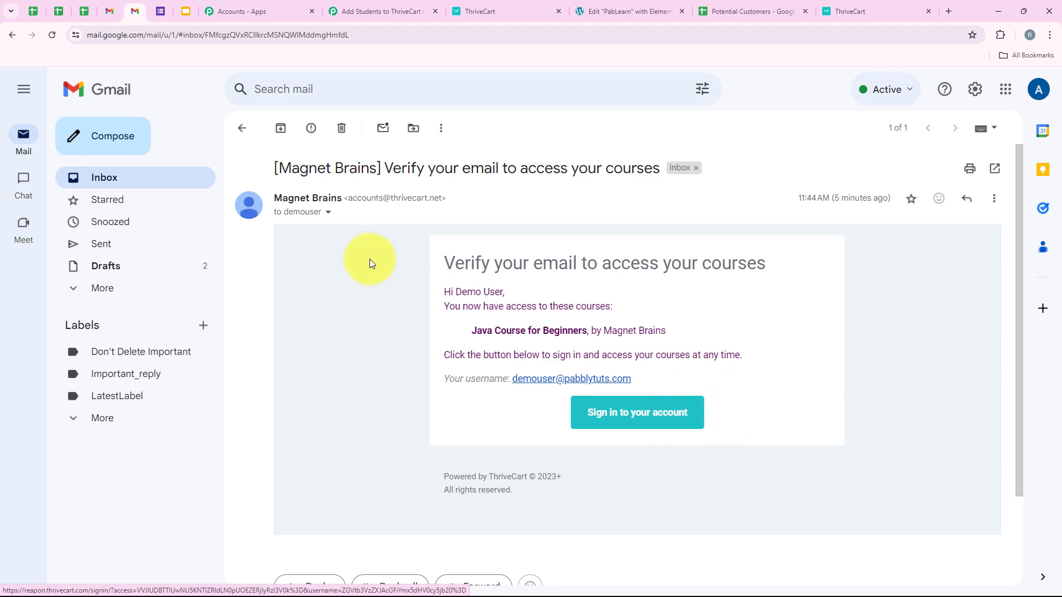
pyautogui.click(242, 127)
pyautogui.click(333, 12)
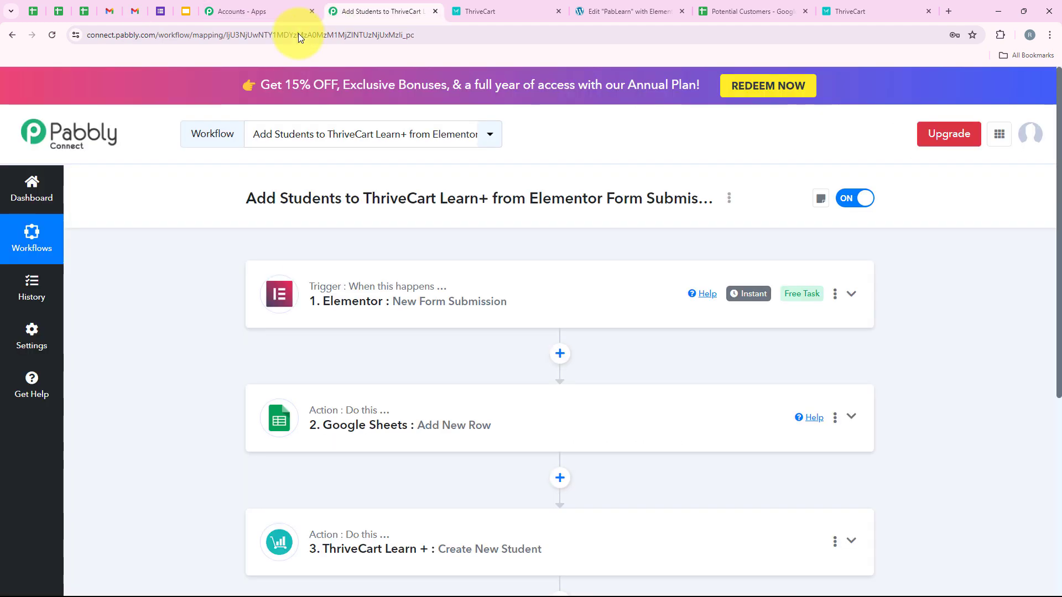
pyautogui.scroll(-3, 168, 388)
pyautogui.scroll(3, 167, 389)
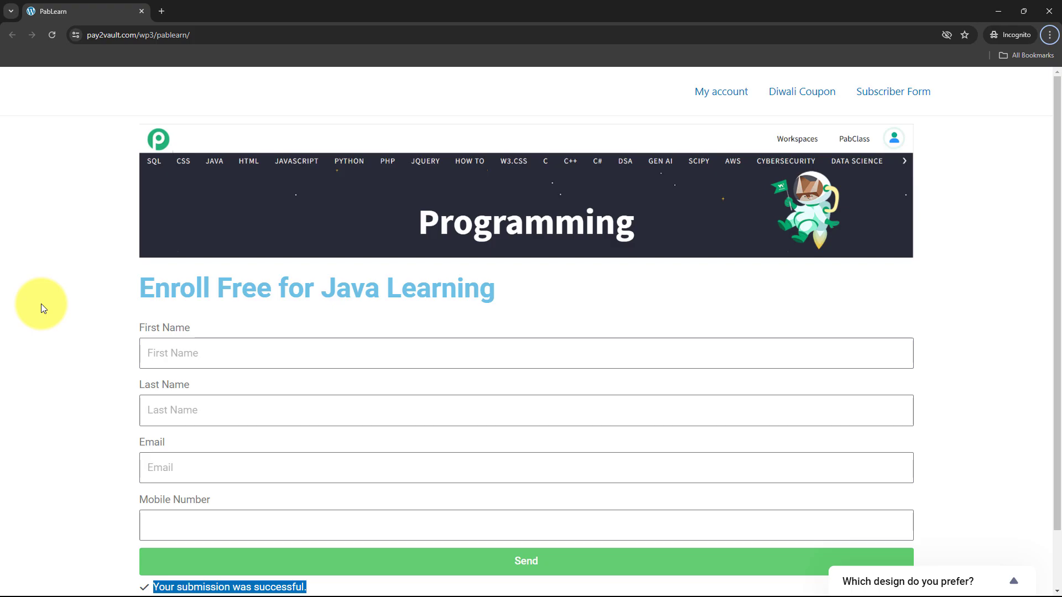
# - Switch to the PabLearn enrollment page, reload it, and autofill the form with the saved test user's details
pyautogui.scroll(-1, 43, 304)
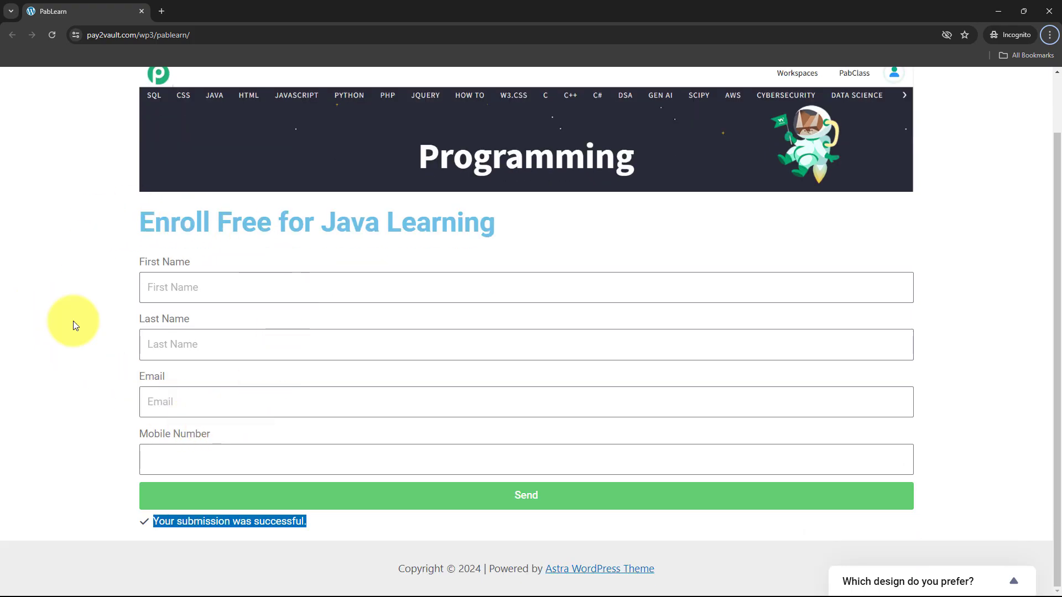
pyautogui.click(111, 491)
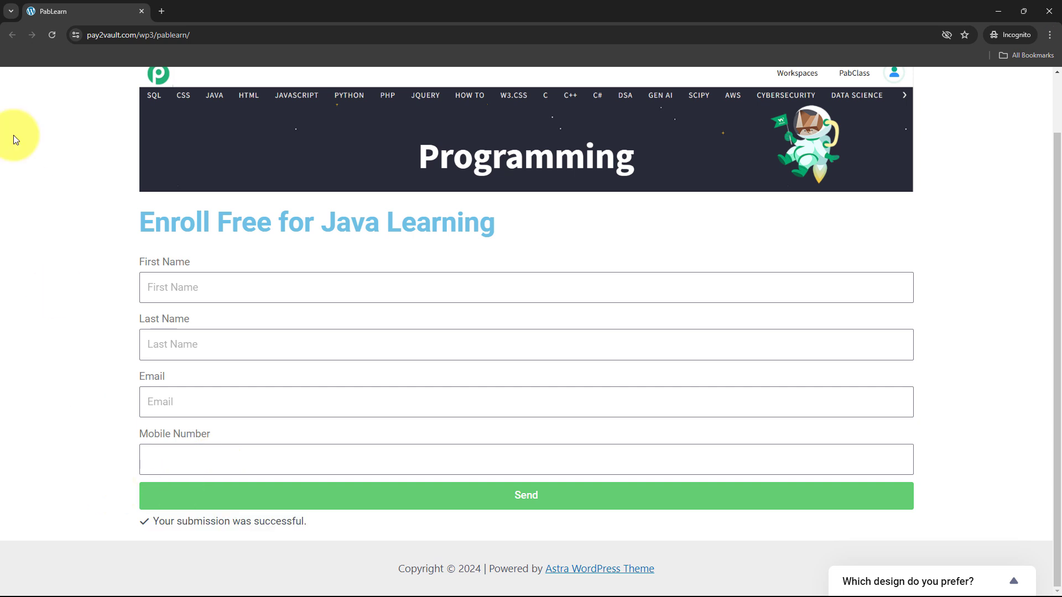
pyautogui.click(51, 35)
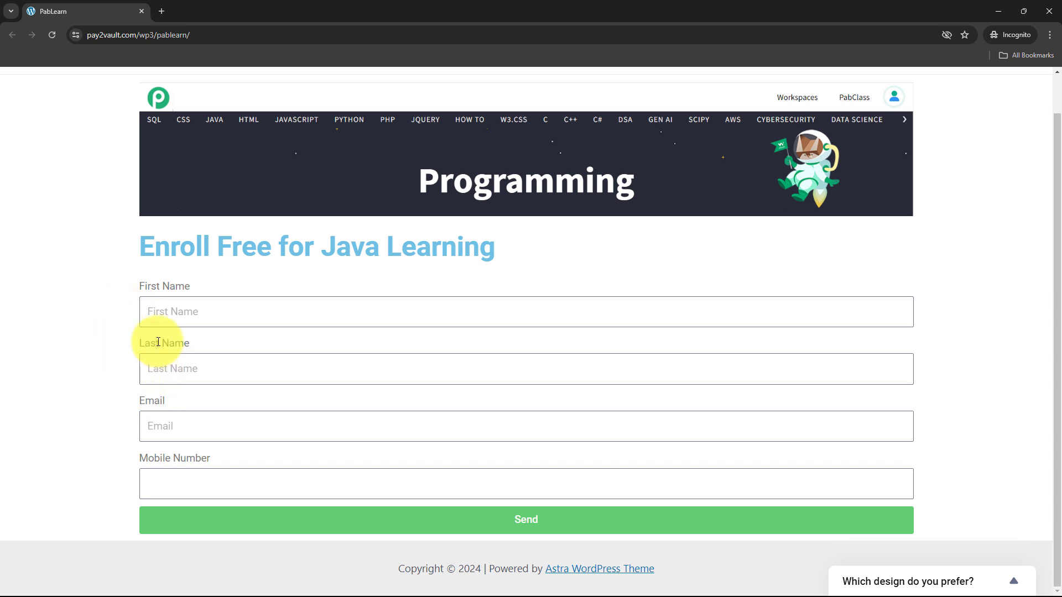
pyautogui.click(187, 303)
pyautogui.click(242, 389)
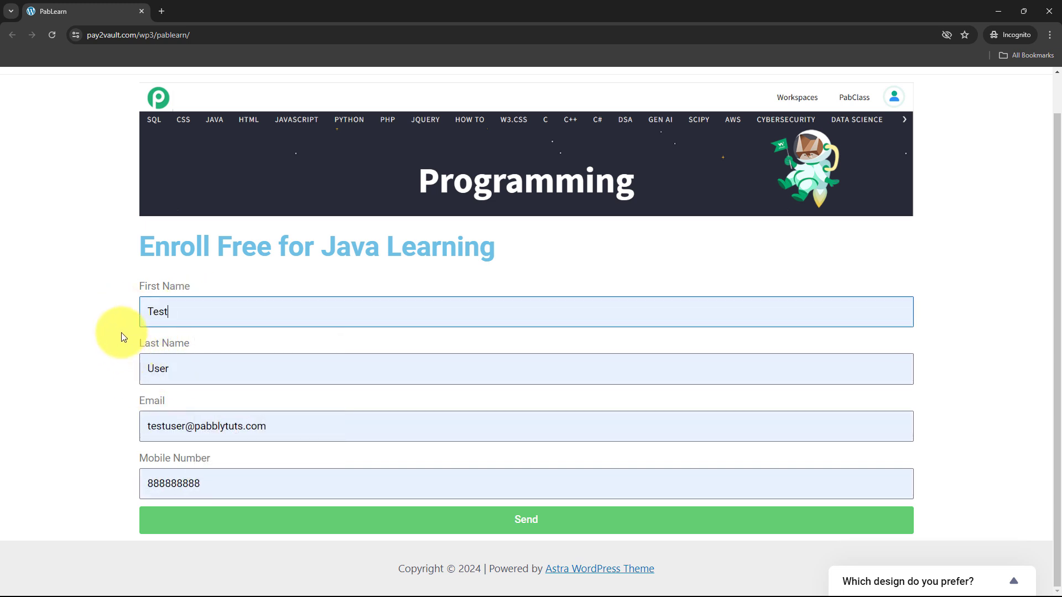
# - Add a 2 before the @ in the form's email address, check the mobile number, and submit the form
pyautogui.click(181, 431)
pyautogui.write('2')
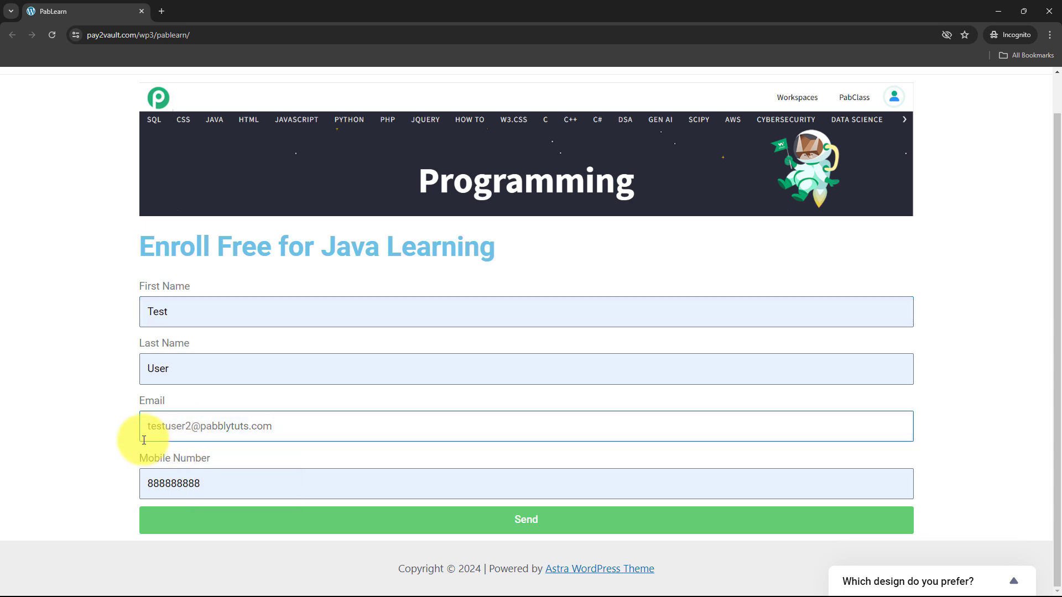
pyautogui.click(115, 459)
pyautogui.doubleClick(204, 484)
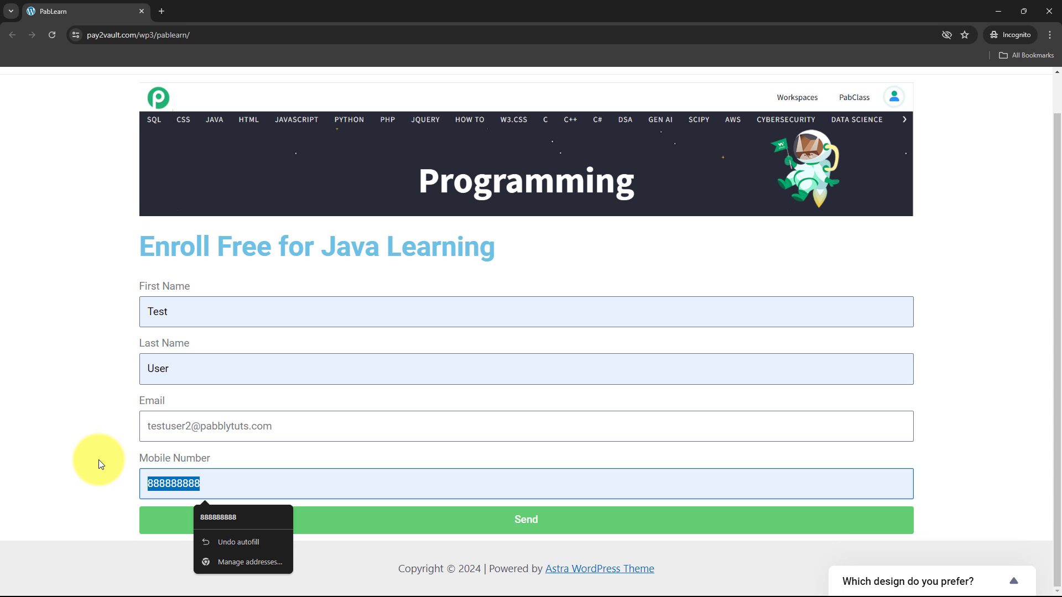
pyautogui.click(514, 522)
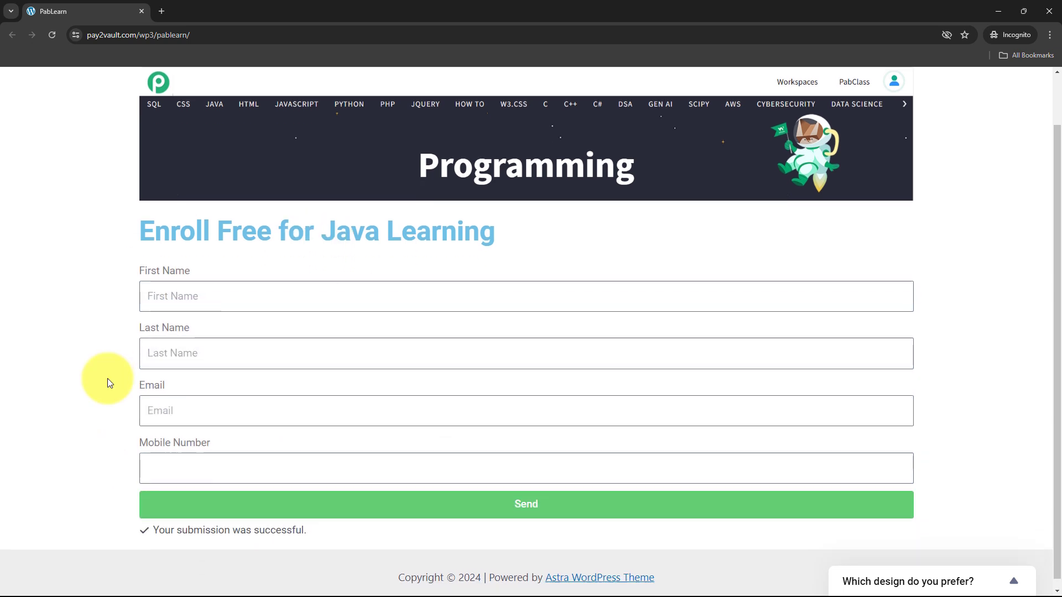
# - Read the submission message below the PabLearn enrollment form and look over the cleared fields
pyautogui.moveTo(154, 522); pyautogui.dragTo(394, 542)
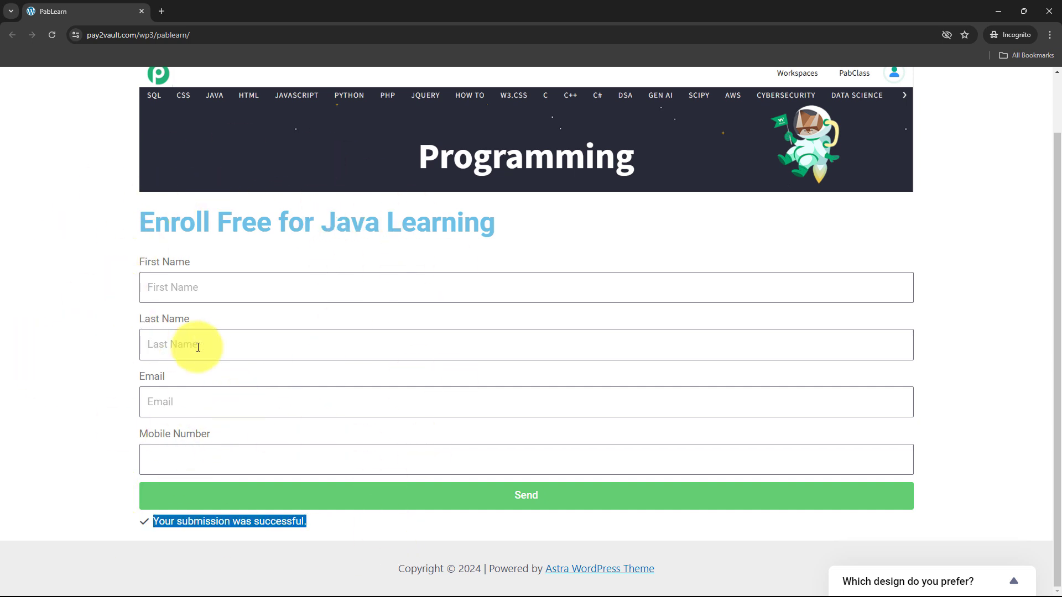
pyautogui.scroll(2, 310, 280)
pyautogui.scroll(-2, 312, 281)
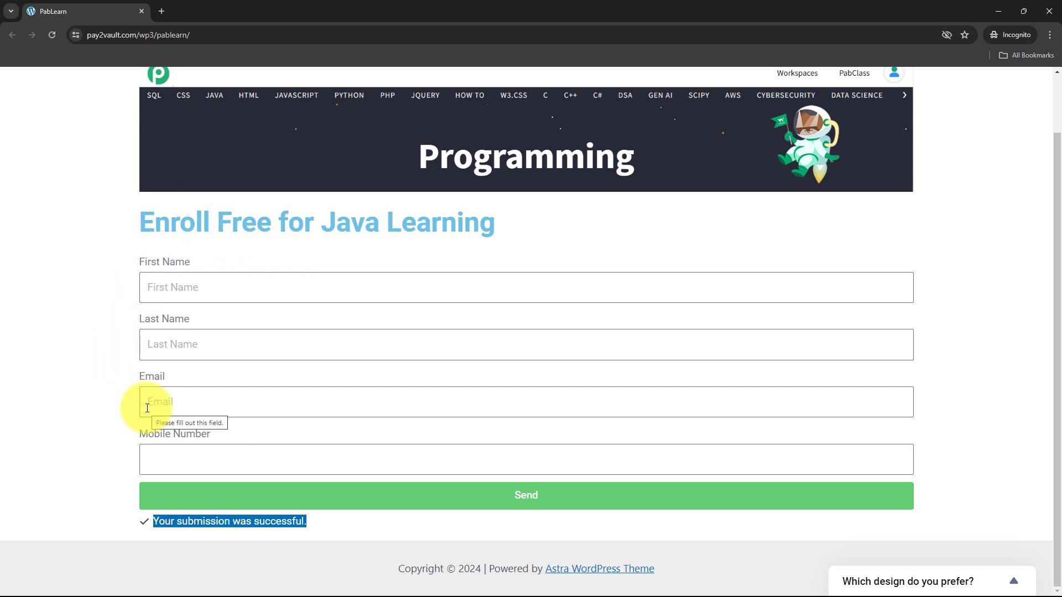
pyautogui.scroll(1, 121, 400)
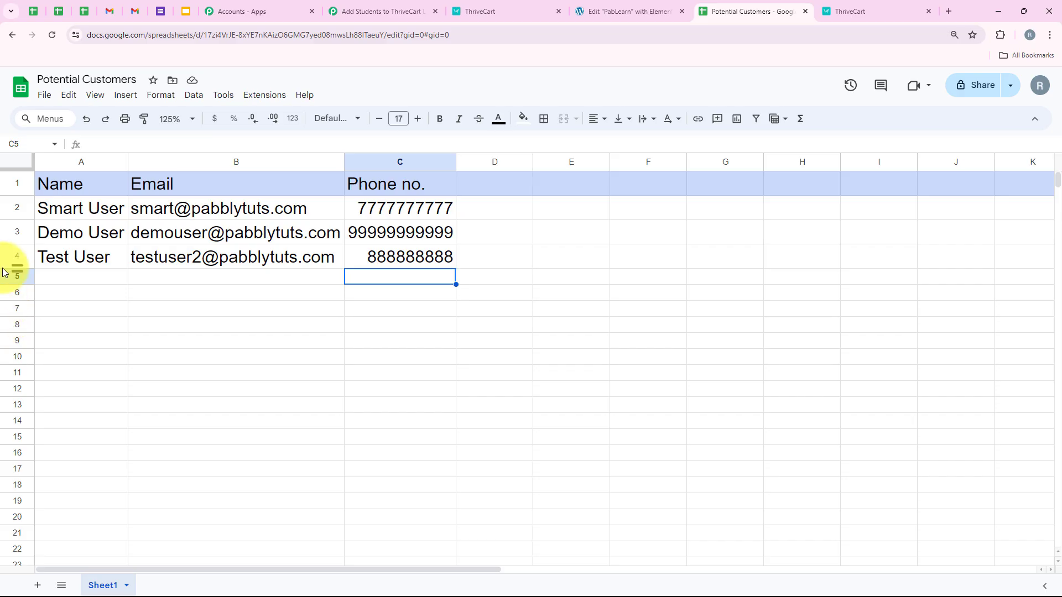
# - Switch to the Potential Customers spreadsheet and check the name, email and phone number in row 4
pyautogui.click(17, 256)
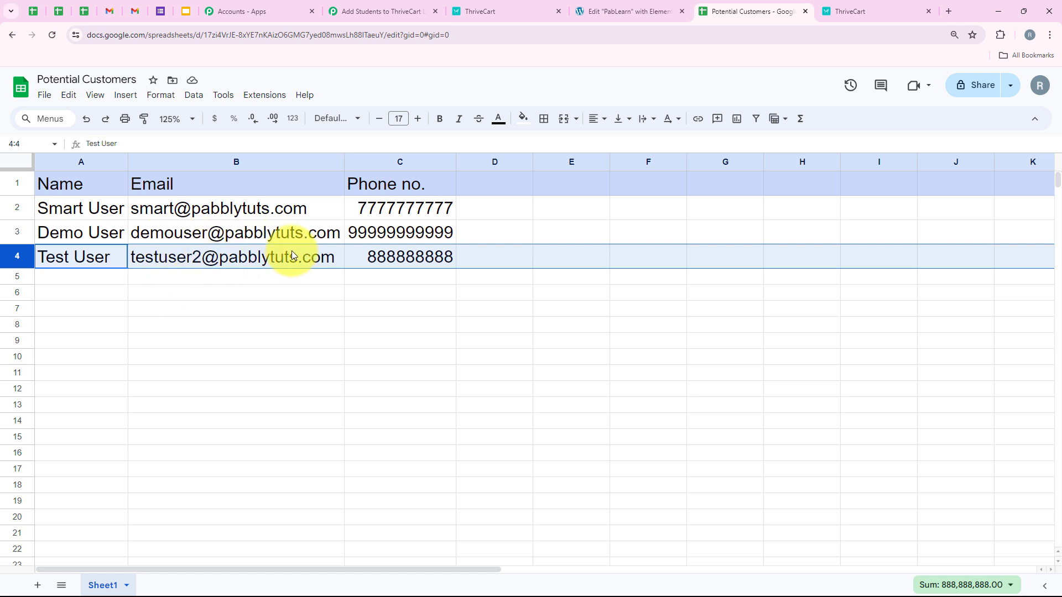
pyautogui.click(374, 274)
pyautogui.click(370, 259)
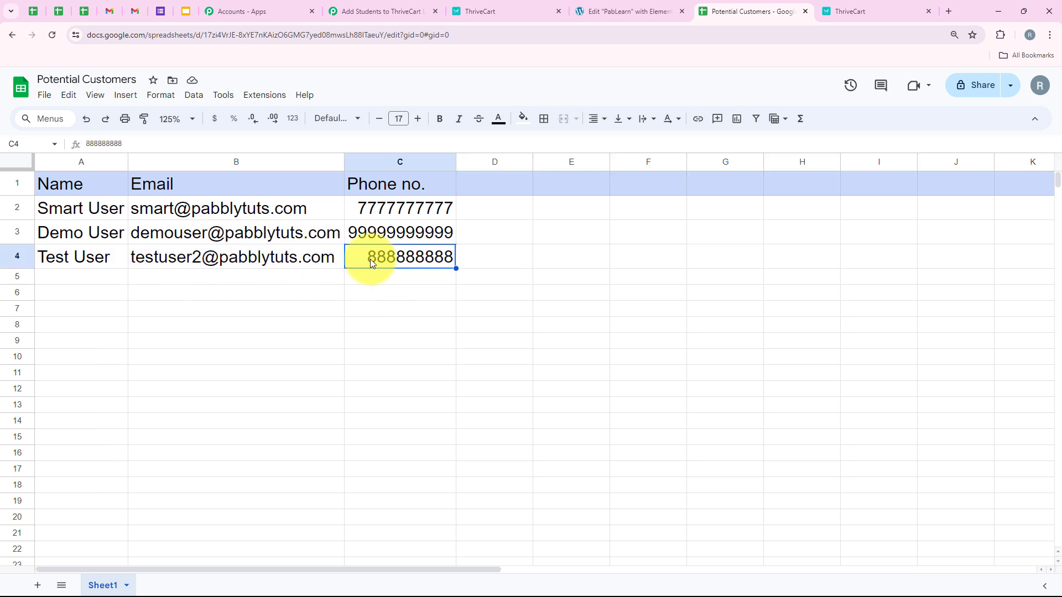
pyautogui.click(2, 260)
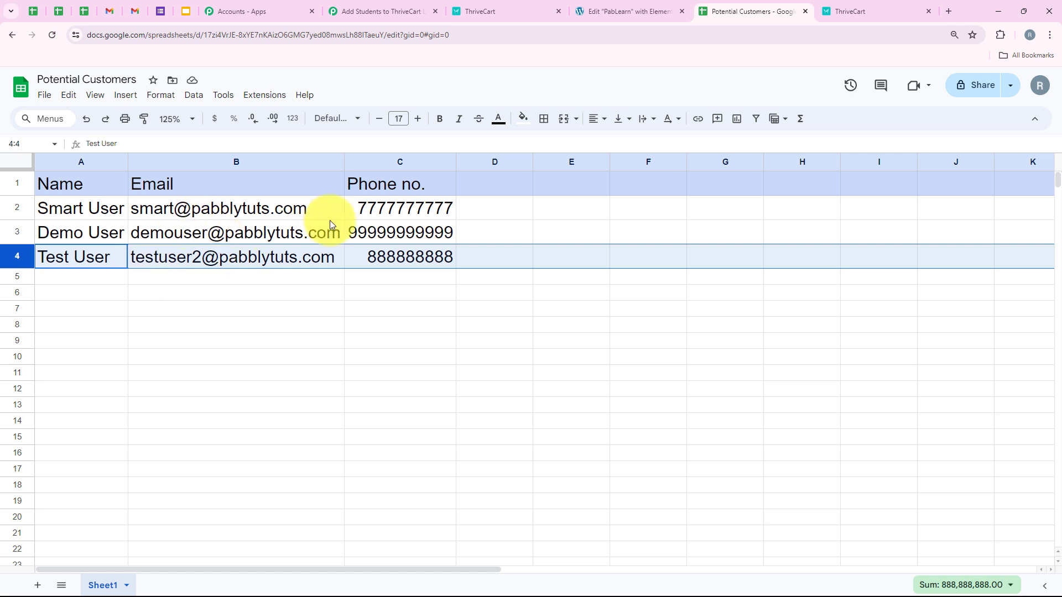
pyautogui.click(354, 325)
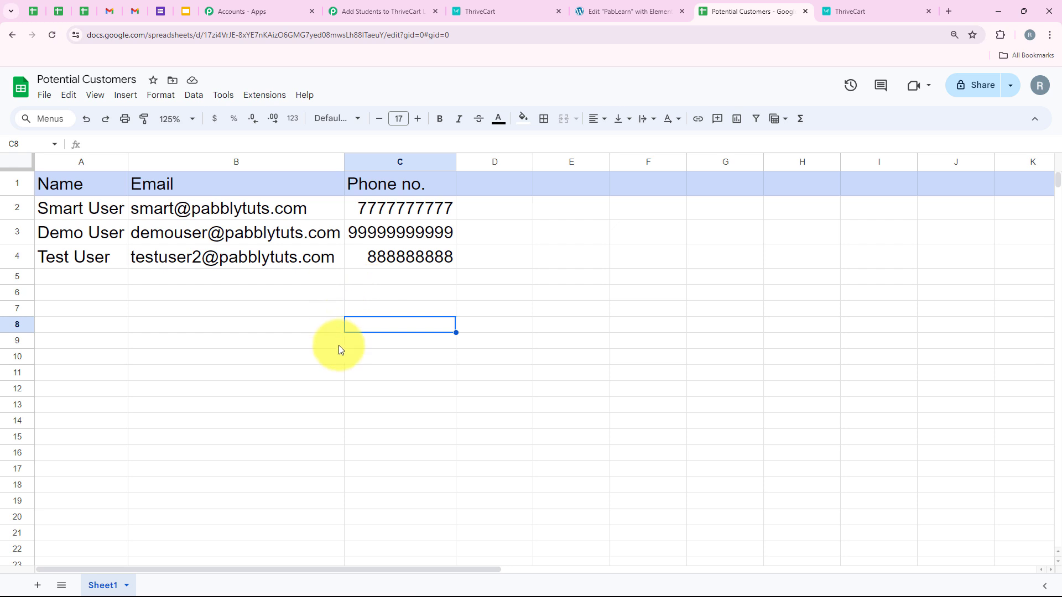
# - Switch to the ThriveCart students page, reload it, and check the newest student and the course filter
pyautogui.click(843, 10)
pyautogui.click(52, 35)
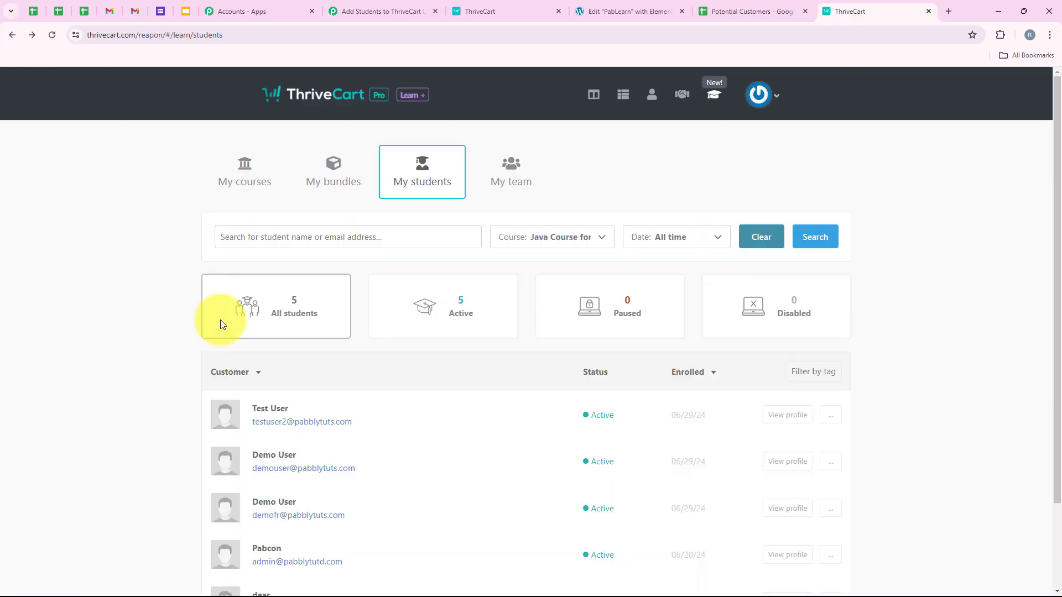
pyautogui.scroll(-2, 221, 321)
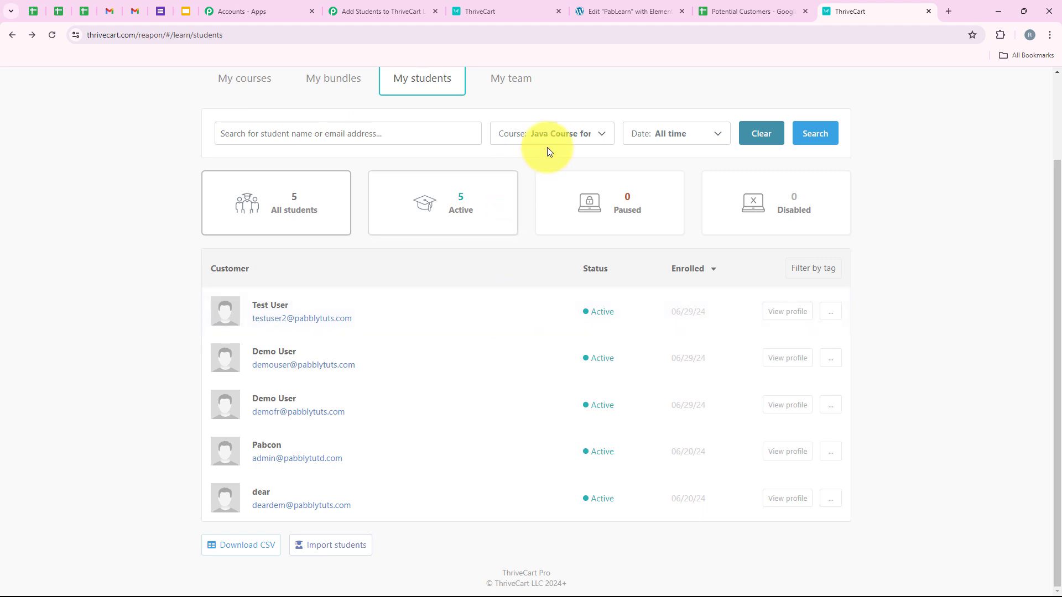
pyautogui.click(559, 134)
pyautogui.click(598, 205)
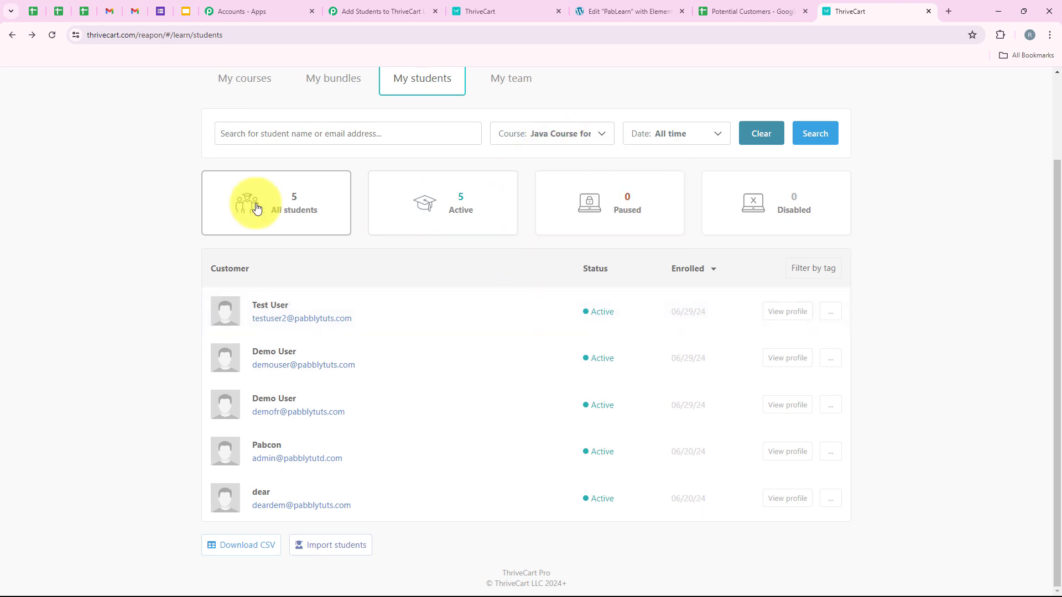
# - Switch to Gmail, read the newest Magnet Brains course access email, and return to the workflow in Pabbly Connect
pyautogui.click(368, 14)
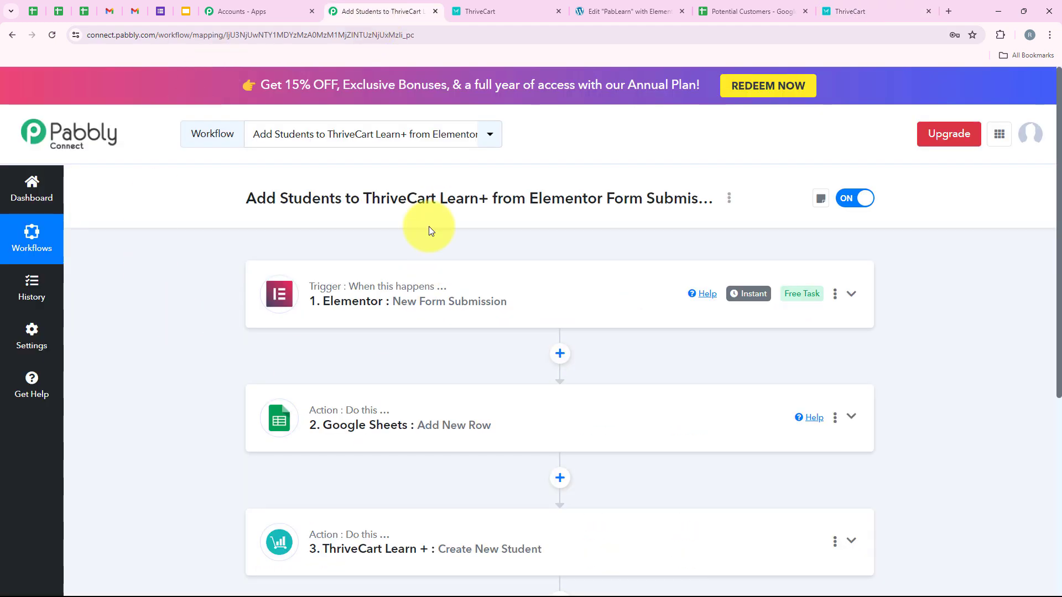
pyautogui.click(135, 11)
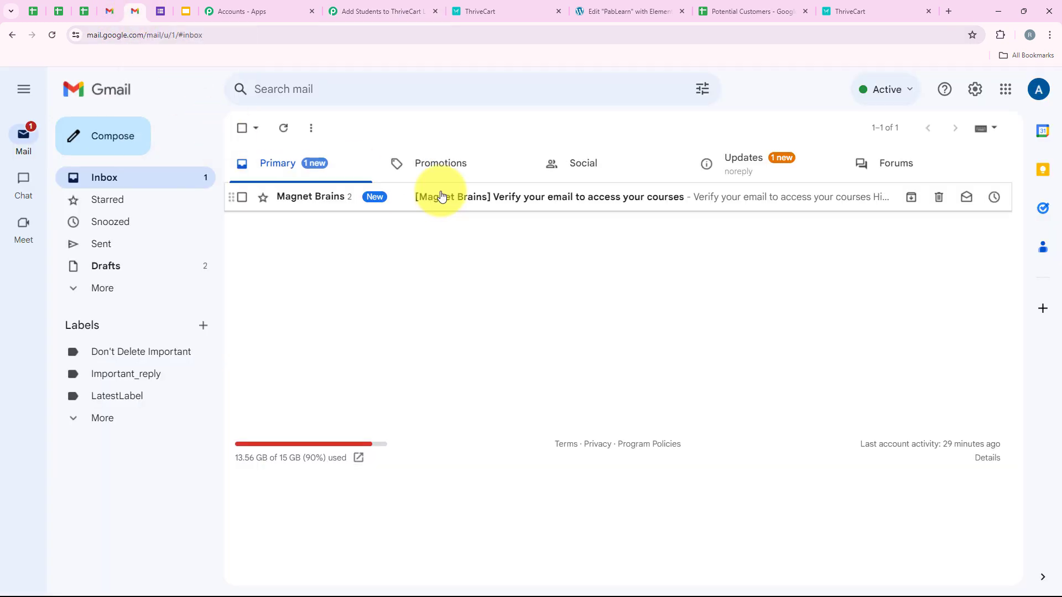
pyautogui.click(441, 200)
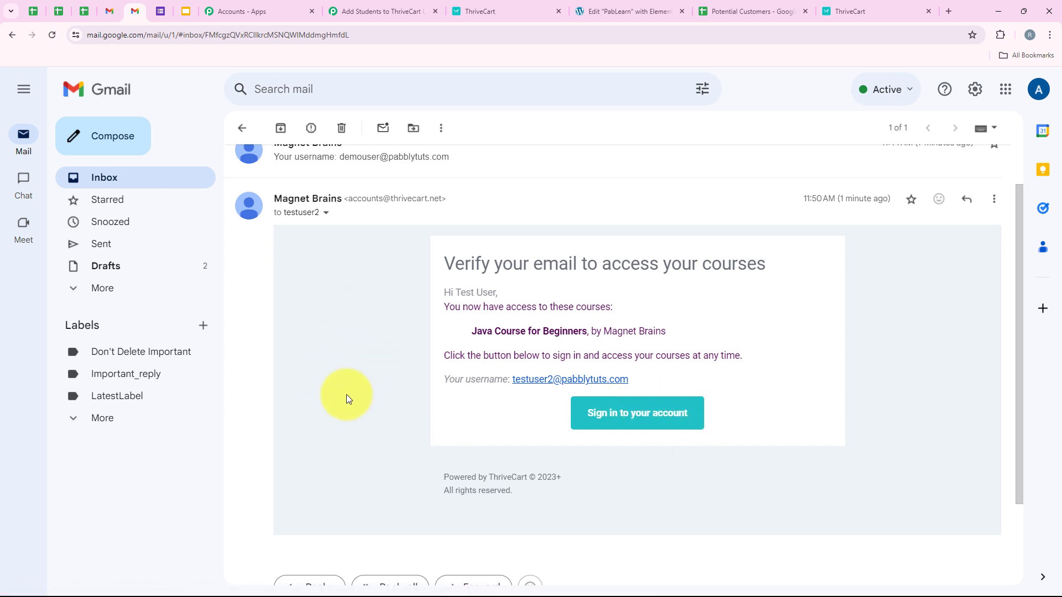
pyautogui.click(387, 11)
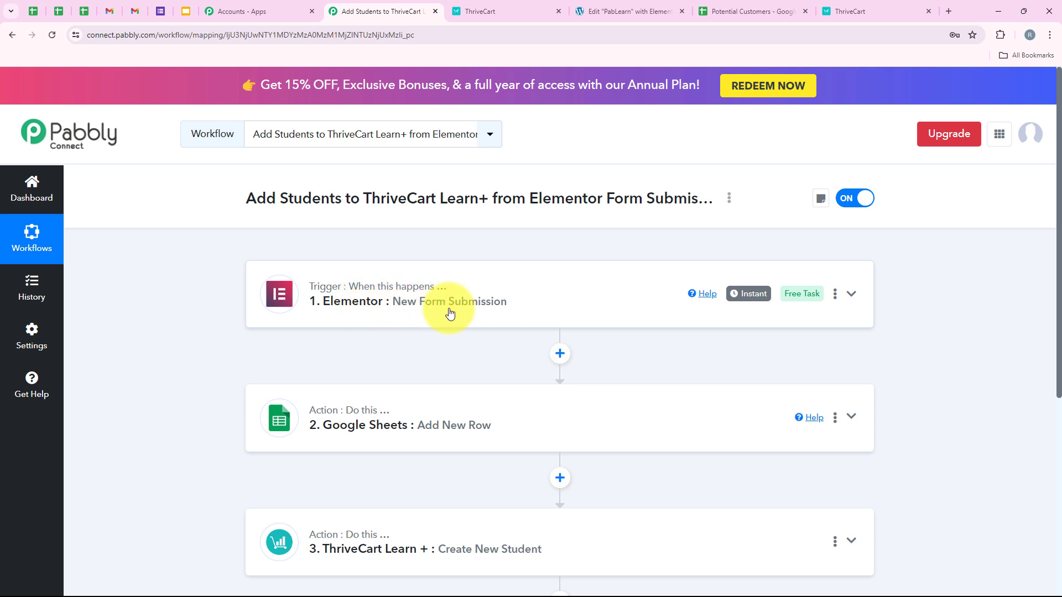
# - Review the workflow's Elementor trigger and its Google Sheets and ThriveCart Learn+ actions
pyautogui.scroll(-2, 237, 434)
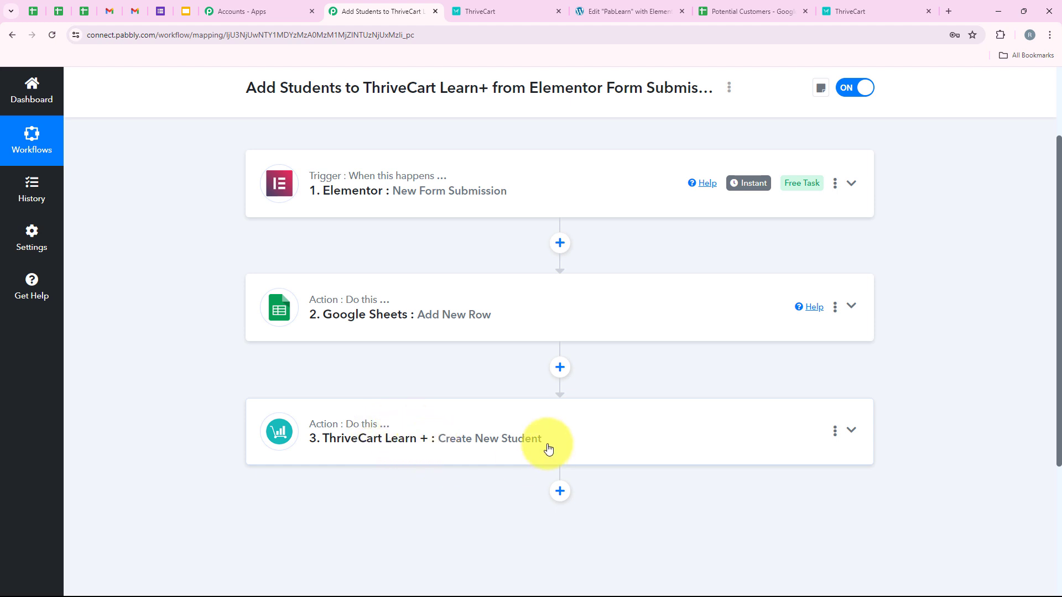
pyautogui.scroll(2, 490, 488)
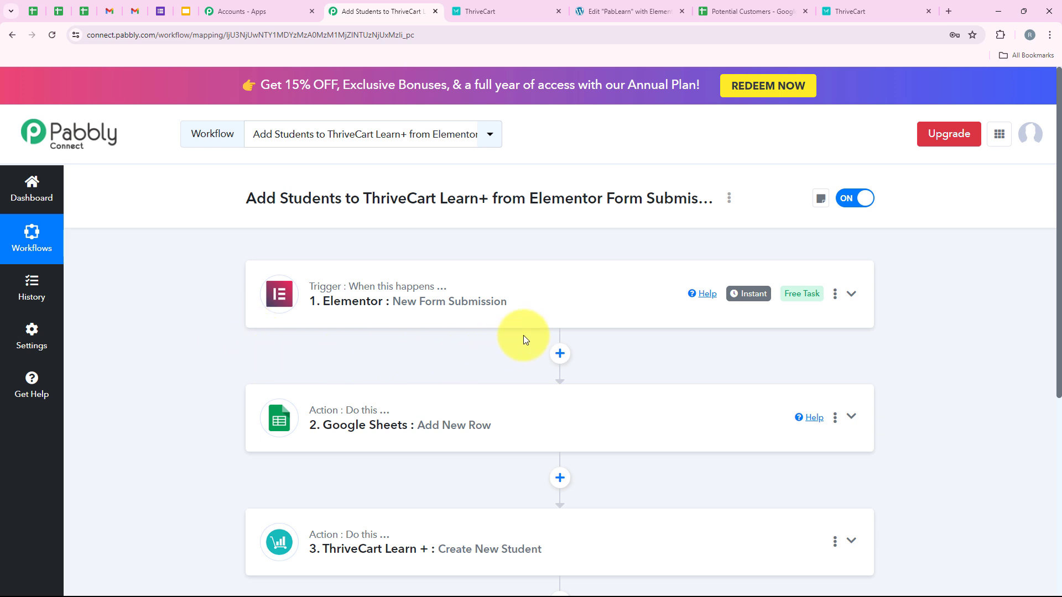
pyautogui.scroll(-1, 230, 350)
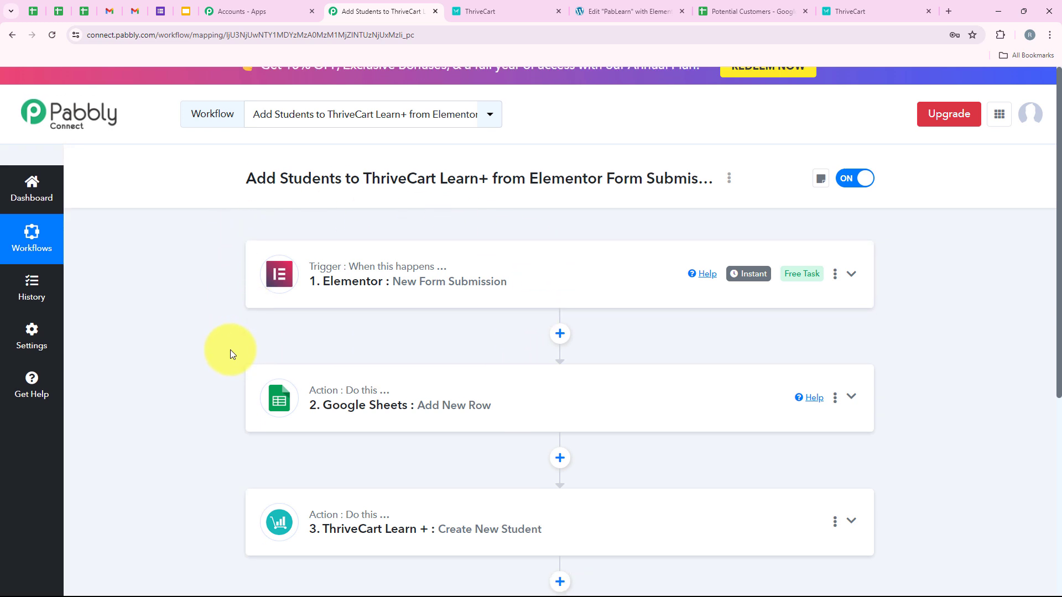
pyautogui.scroll(-1, 230, 350)
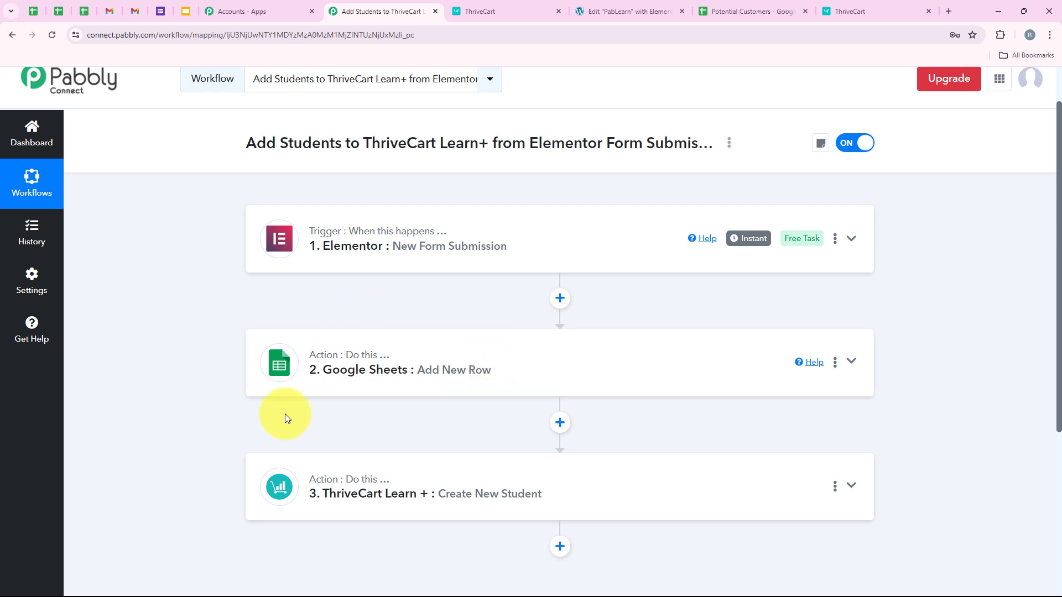
pyautogui.scroll(-1, 415, 403)
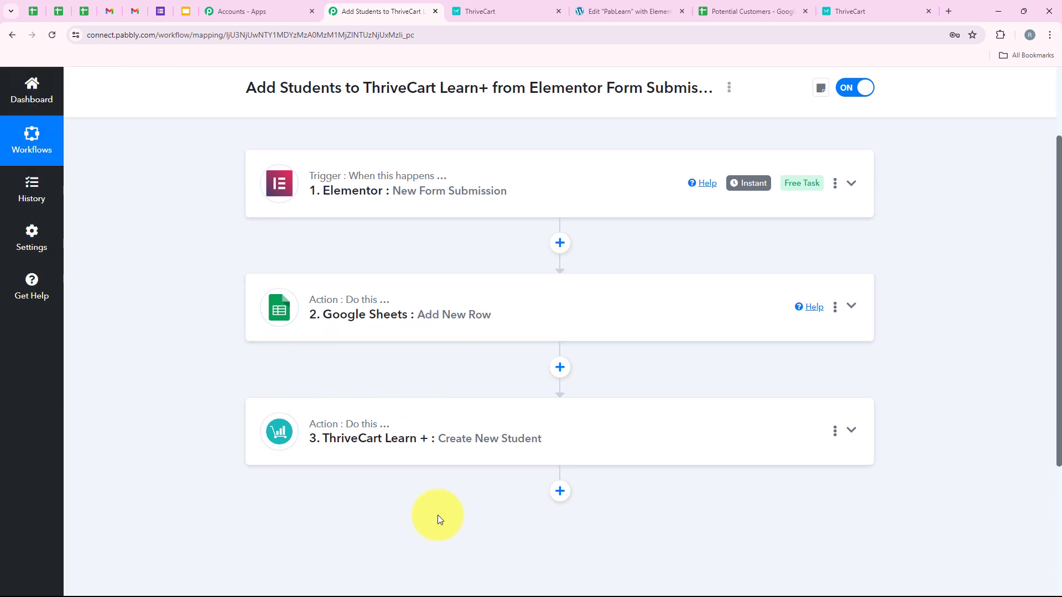
pyautogui.moveTo(312, 178)
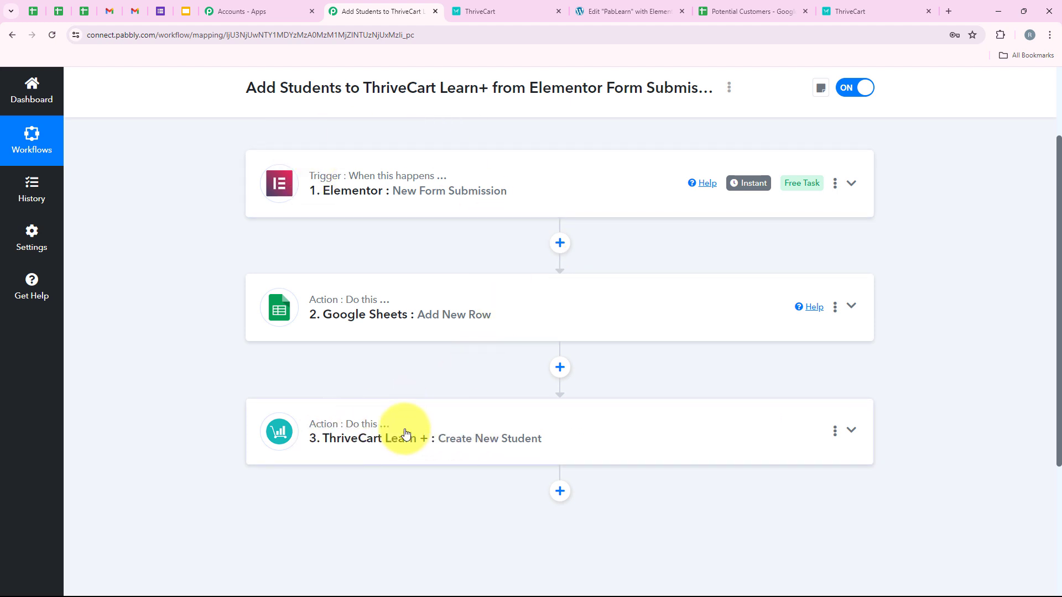
pyautogui.scroll(2, 393, 367)
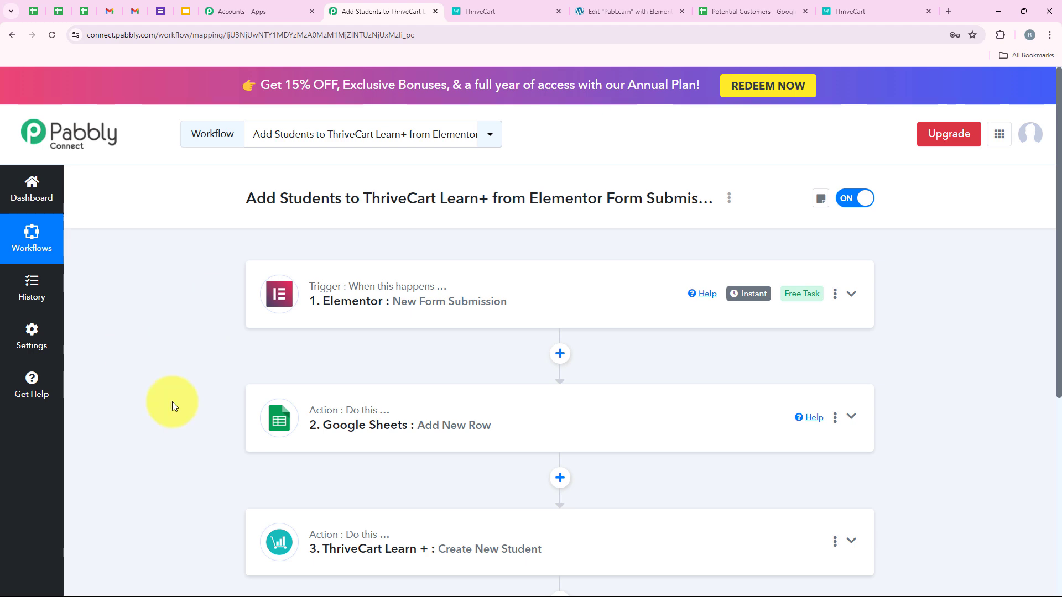
pyautogui.scroll(-2, 332, 437)
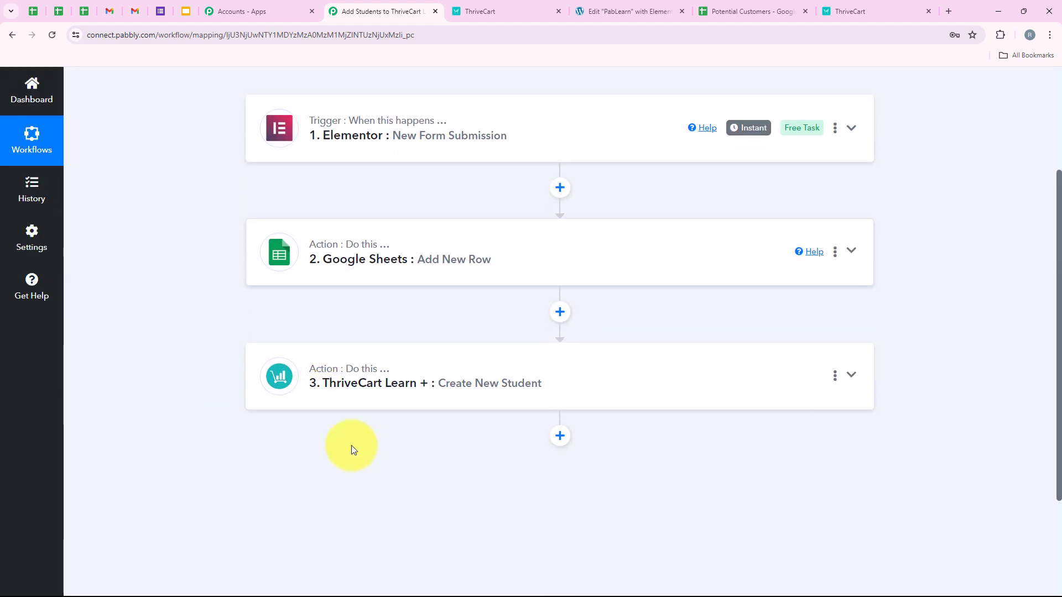
# - Switch to ThriveCart and review the course filter and the list of enrolled students
pyautogui.click(830, 12)
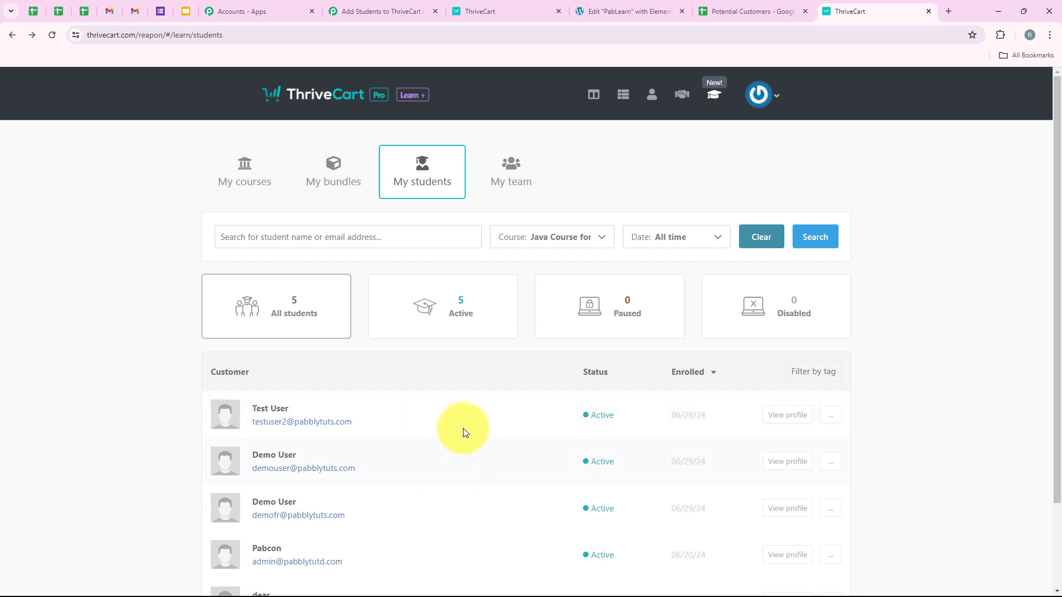
pyautogui.click(554, 238)
pyautogui.click(163, 468)
pyautogui.scroll(-1, 330, 349)
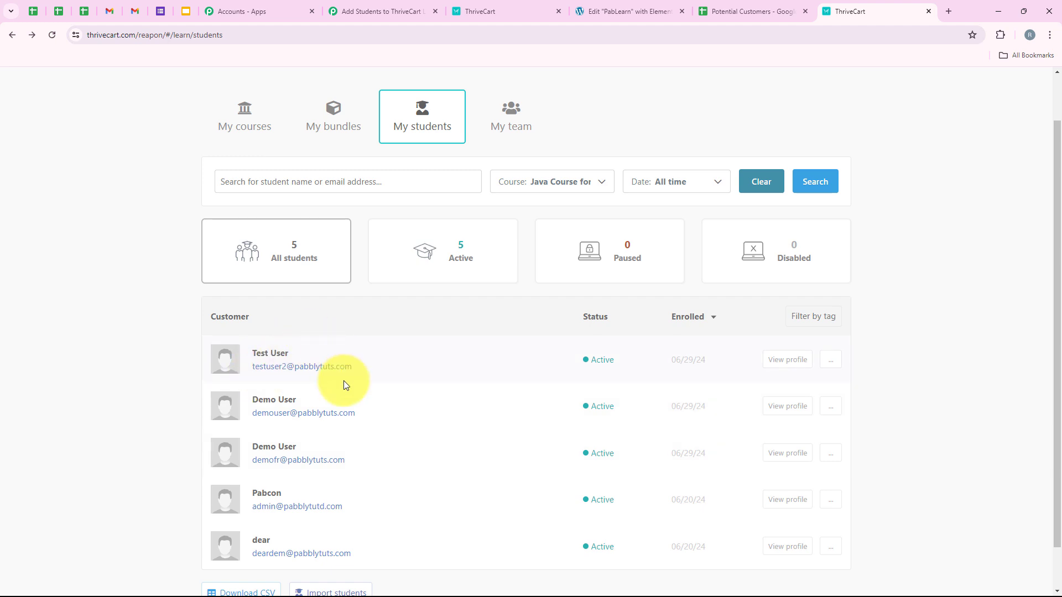
pyautogui.scroll(1, 312, 390)
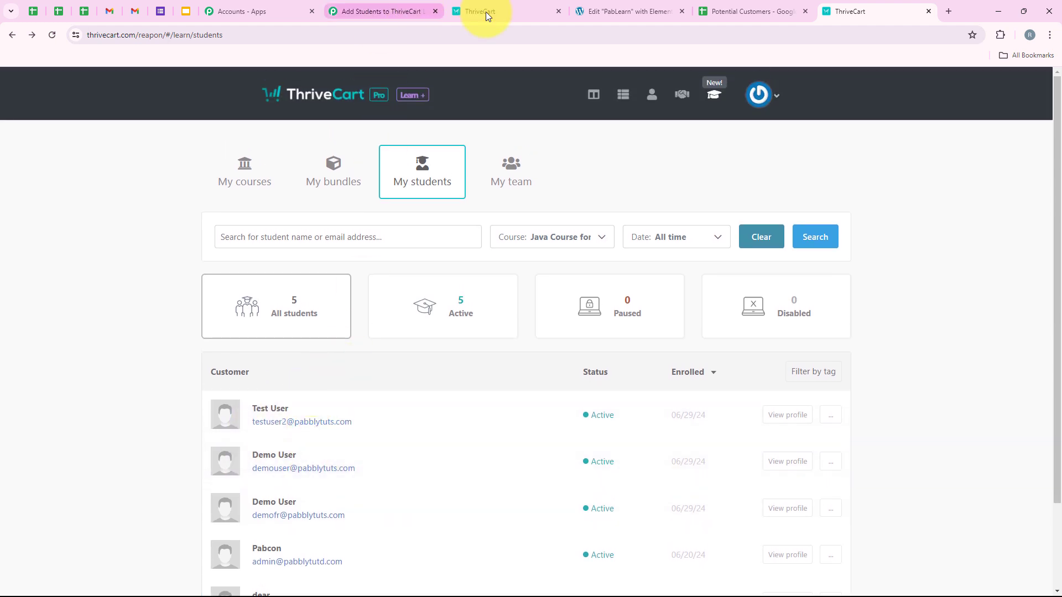
# - Switch to the Potential Customers spreadsheet, select rows 3 and 4 to check them, and return to the Pabbly Connect workflow
pyautogui.click(729, 12)
pyautogui.click(17, 232)
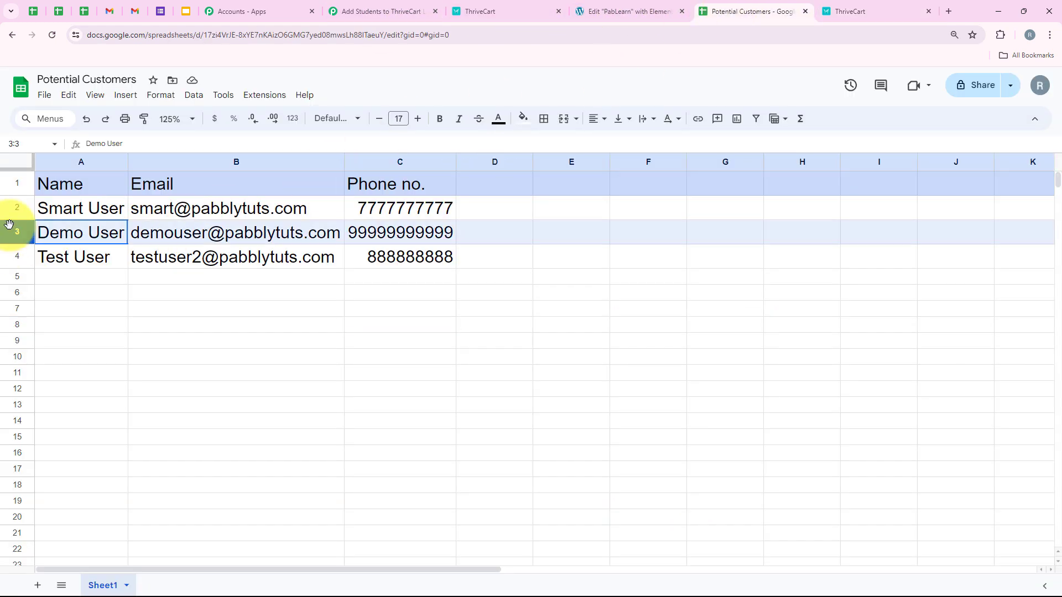
pyautogui.keyDown('ctrl'); pyautogui.click(18, 257); pyautogui.keyUp('ctrl')
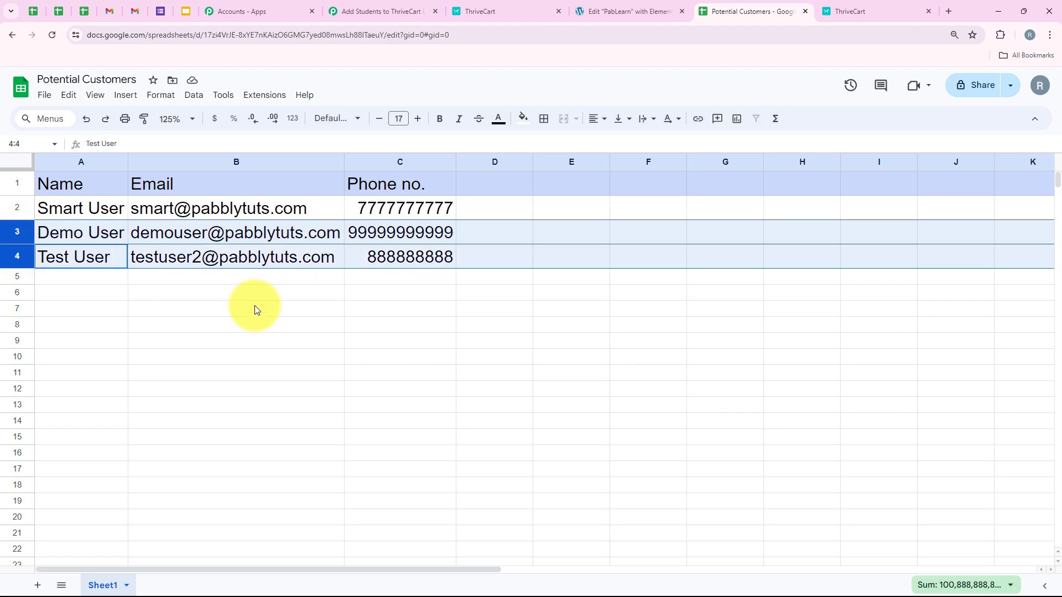
pyautogui.click(354, 11)
pyautogui.scroll(-3, 168, 343)
pyautogui.scroll(3, 177, 396)
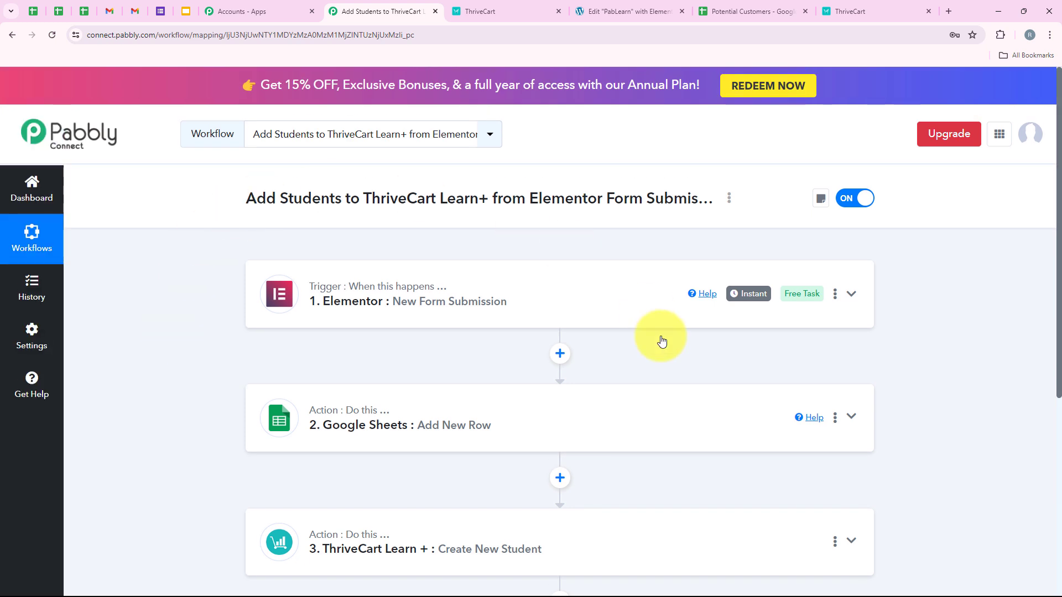